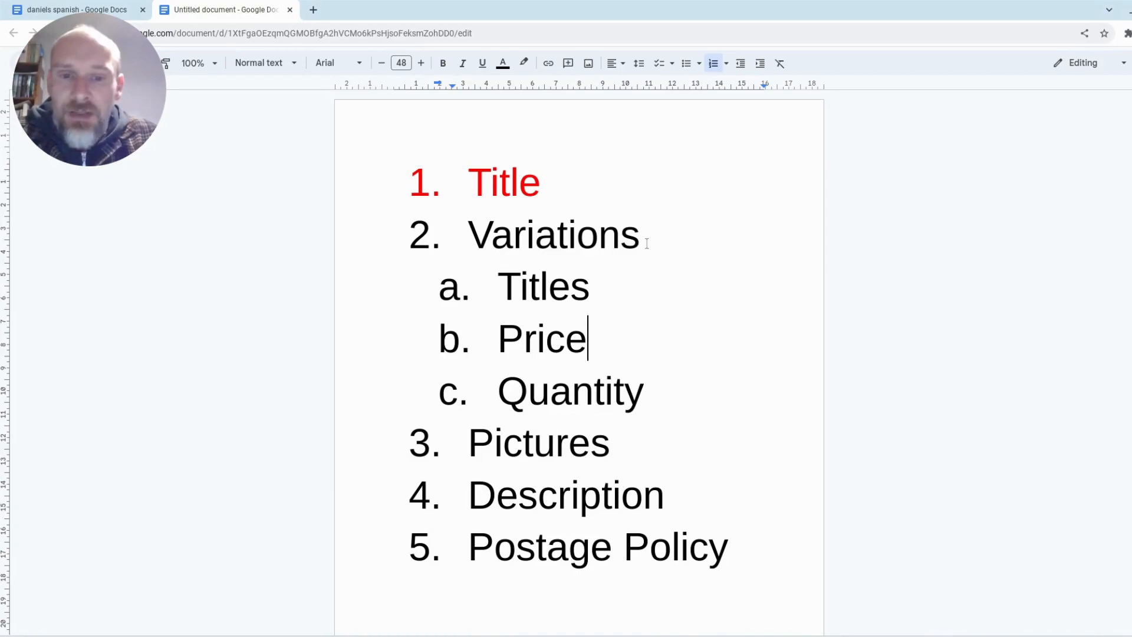
Step: Change the text colour of the list item "Variations" to red
{"action": "left_click_drag", "start_coordinate": [647, 240], "coordinate": [476, 216]}
{"action": "left_click", "coordinate": [503, 63]}
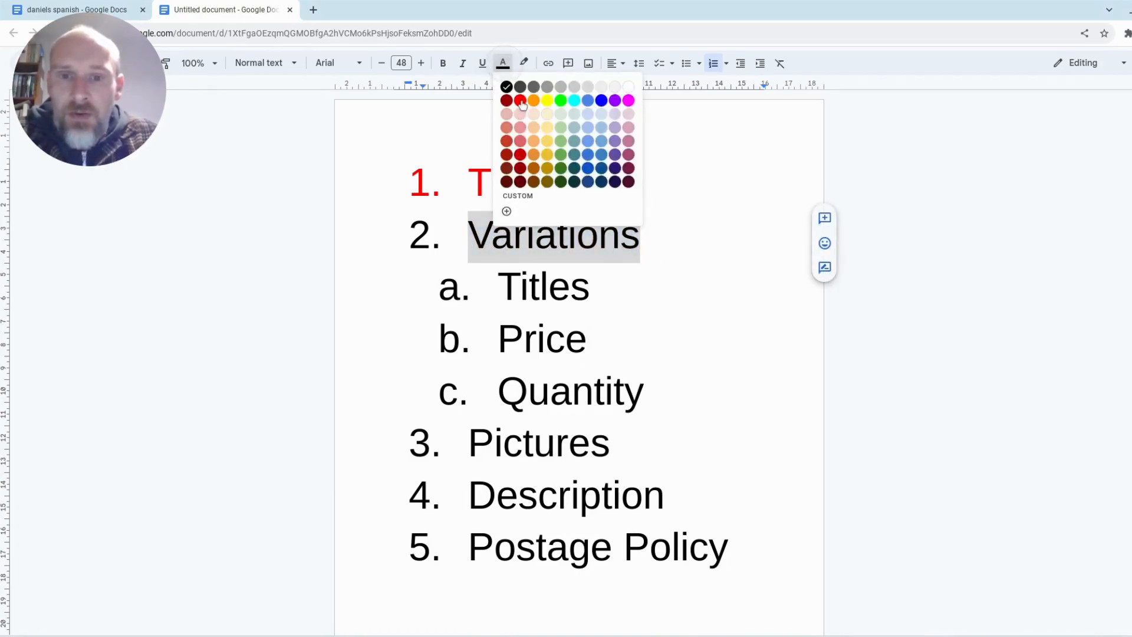
{"action": "left_click", "coordinate": [520, 101]}
{"action": "left_click", "coordinate": [678, 328]}
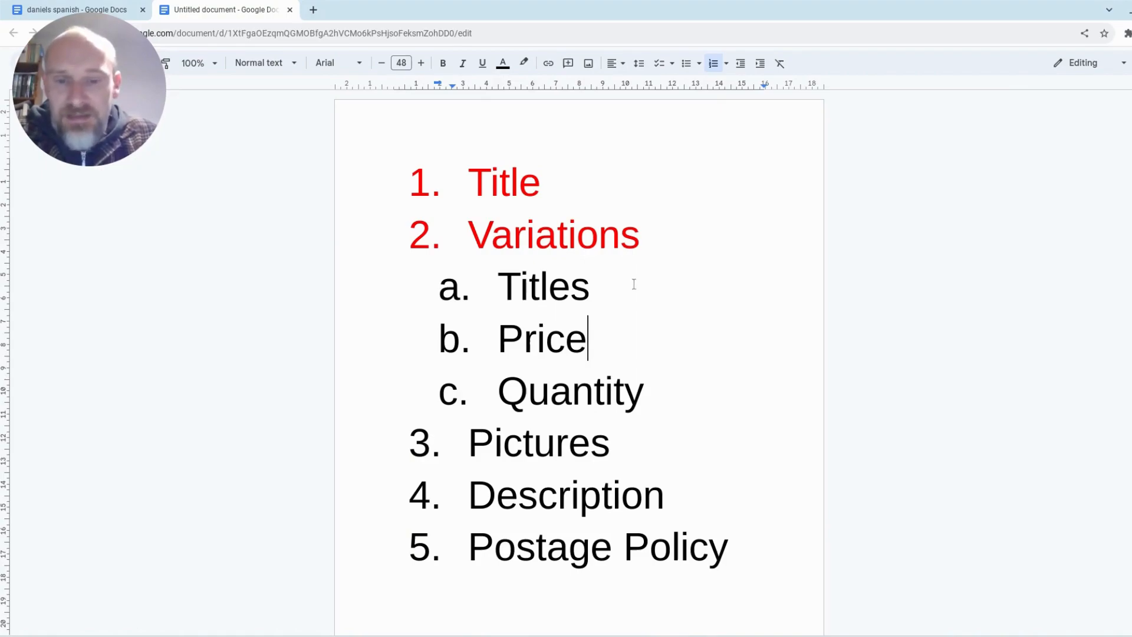
Step: Change the text colour of the sub-items "Titles", "Price" and "Quantity" to red
{"action": "left_click_drag", "start_coordinate": [618, 287], "coordinate": [502, 283]}
{"action": "left_click", "coordinate": [503, 63]}
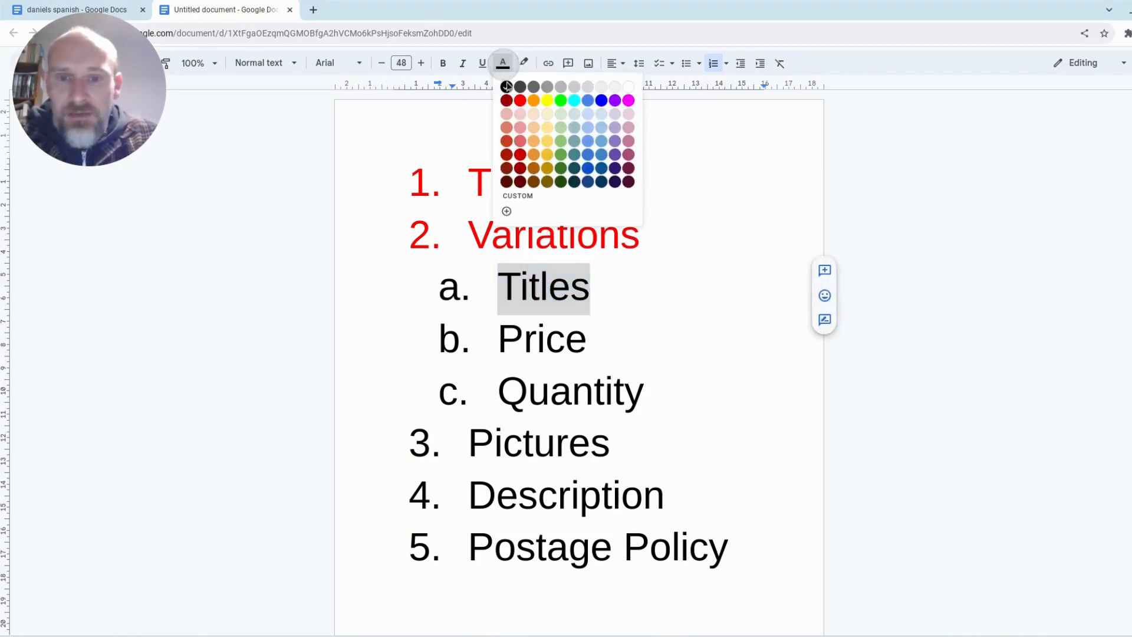
{"action": "left_click", "coordinate": [523, 103]}
{"action": "left_click_drag", "start_coordinate": [597, 341], "coordinate": [499, 342]}
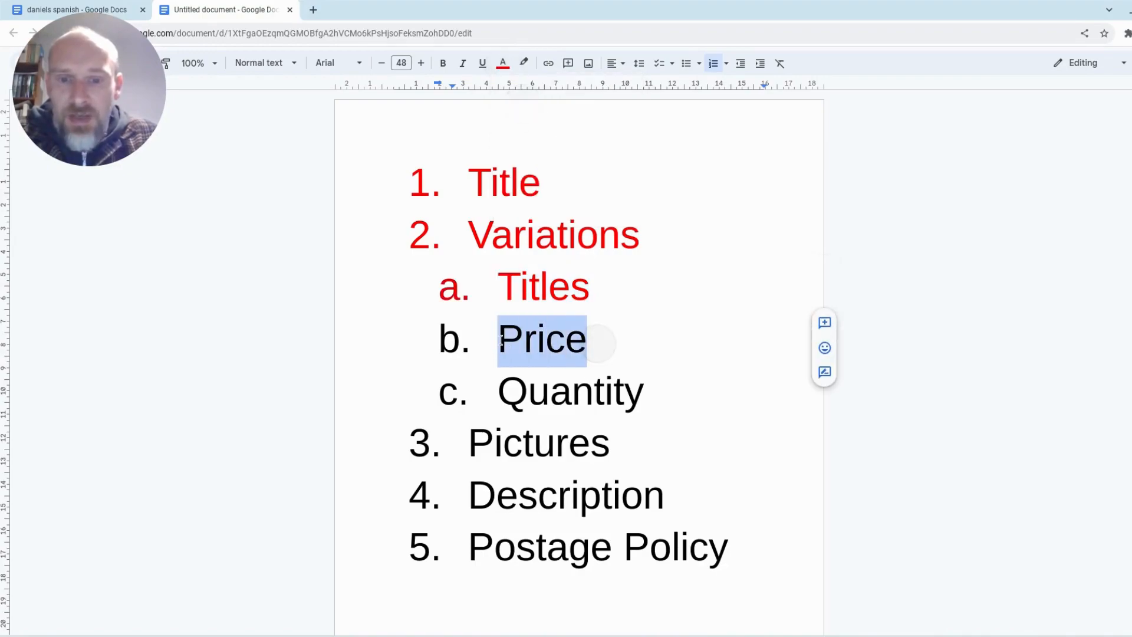
{"action": "left_click", "coordinate": [503, 63]}
{"action": "left_click", "coordinate": [520, 103]}
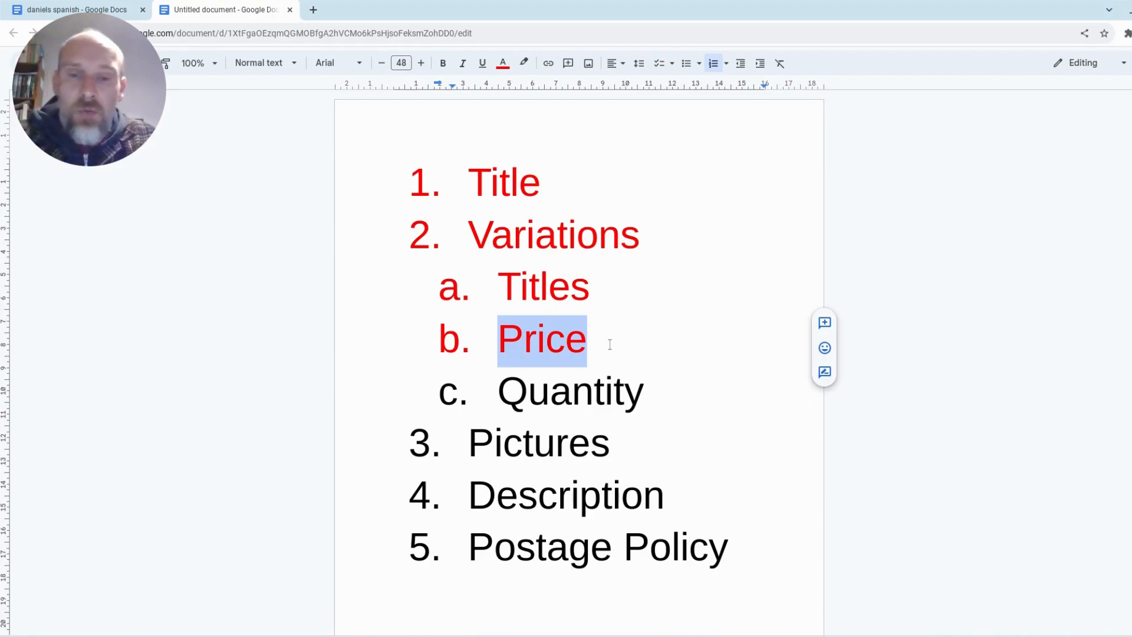
{"action": "left_click_drag", "start_coordinate": [654, 397], "coordinate": [505, 391]}
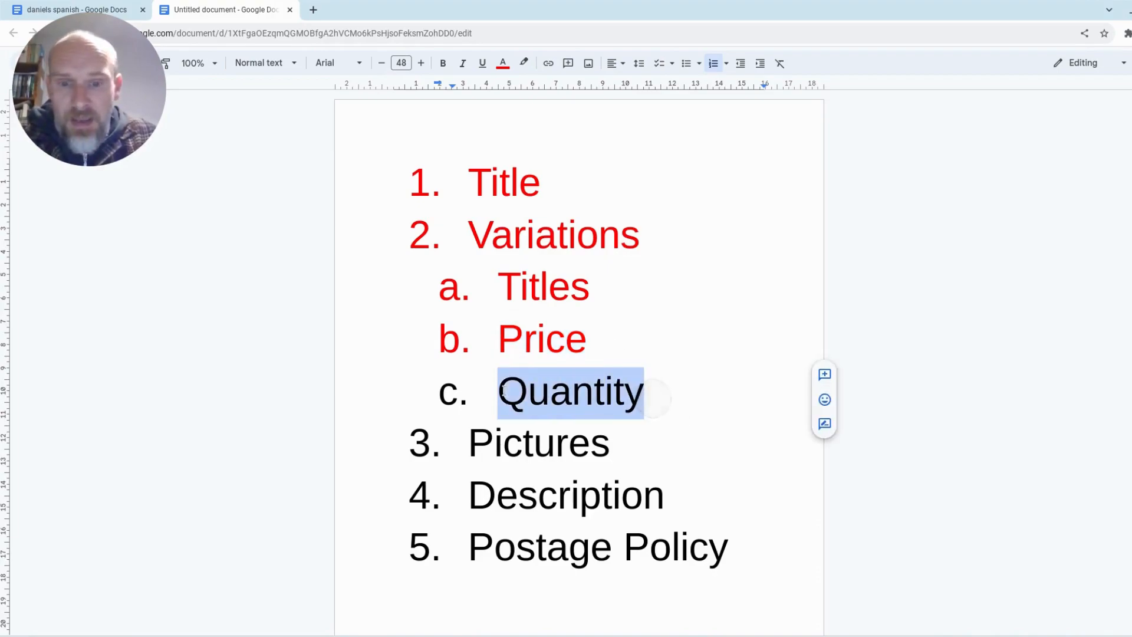
{"action": "left_click", "coordinate": [503, 63]}
{"action": "left_click", "coordinate": [519, 102]}
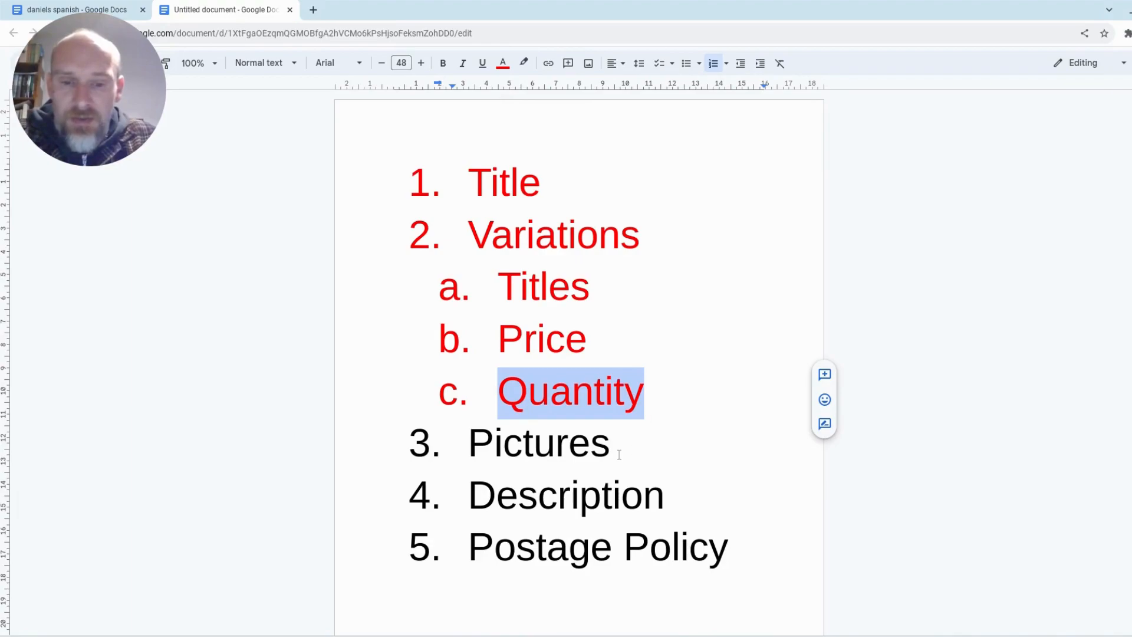
Step: Change the text colour of the list item "Pictures" to red
{"action": "left_click_drag", "start_coordinate": [620, 452], "coordinate": [467, 447]}
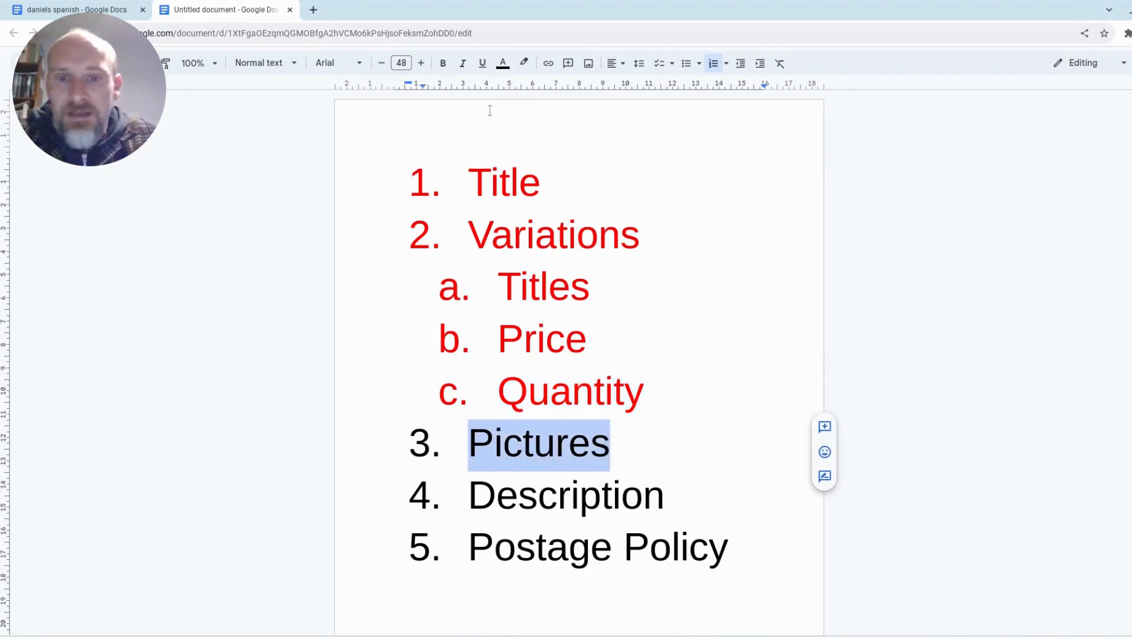
{"action": "left_click", "coordinate": [503, 63]}
{"action": "left_click", "coordinate": [521, 100]}
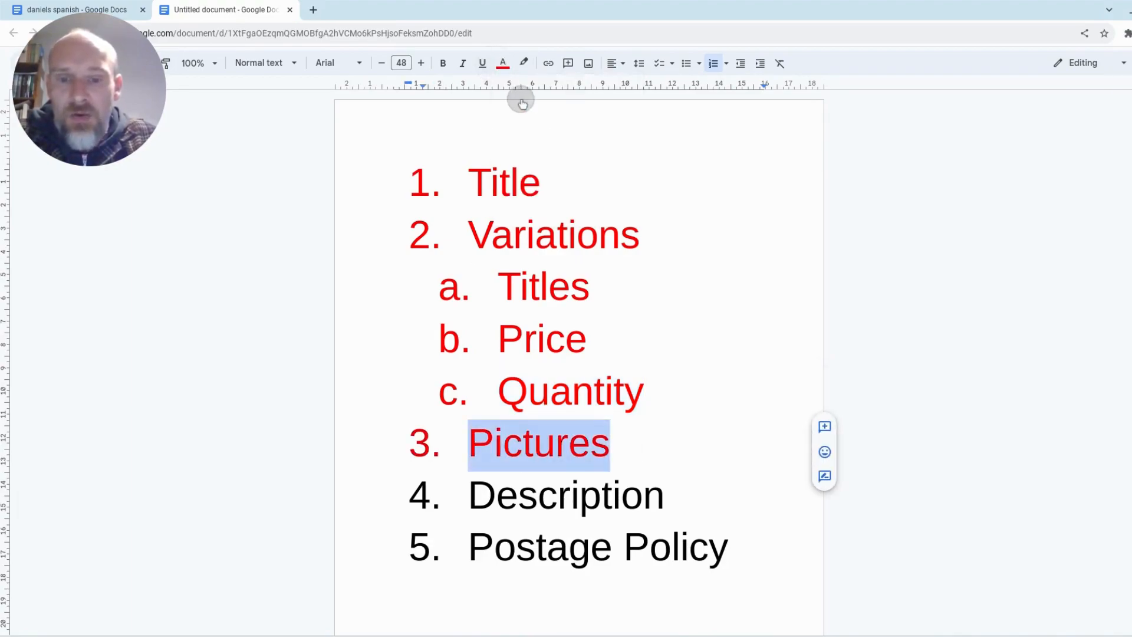
{"action": "double_click", "coordinate": [687, 454]}
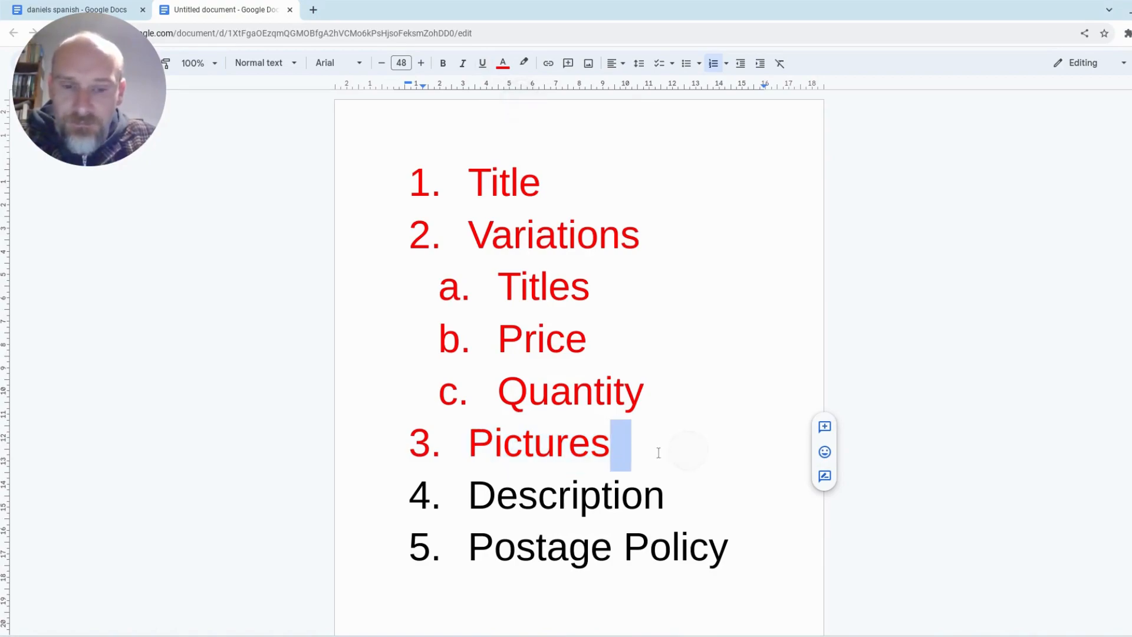
{"action": "left_click", "coordinate": [622, 447]}
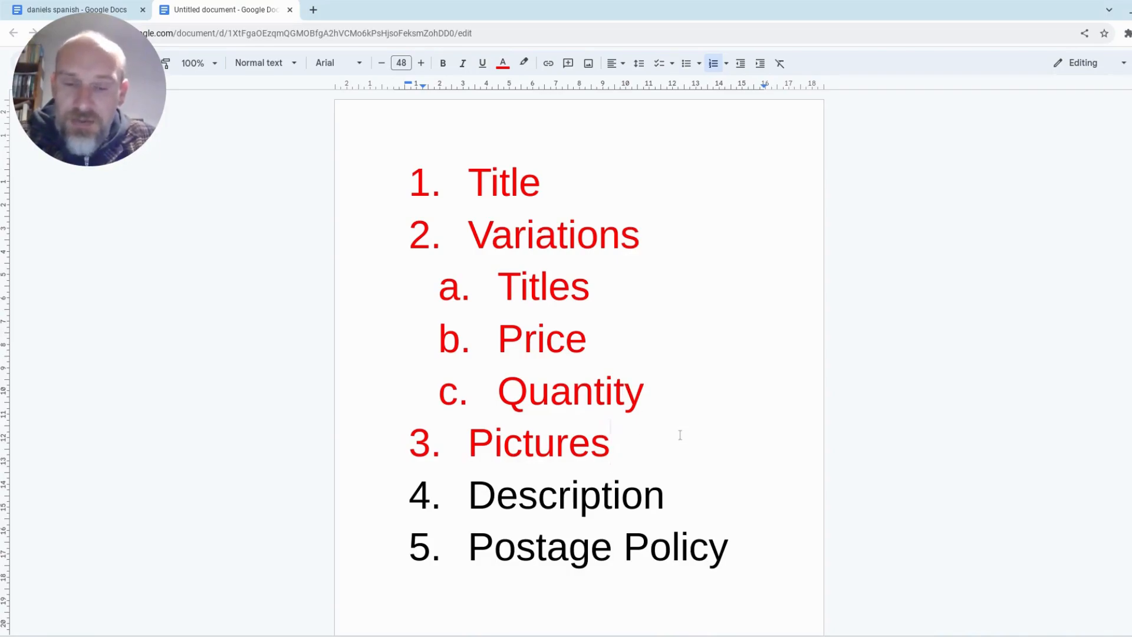
Step: Change the text colour of the list items "Description" and "Postage Policy" to red
{"action": "left_click_drag", "start_coordinate": [675, 496], "coordinate": [475, 500]}
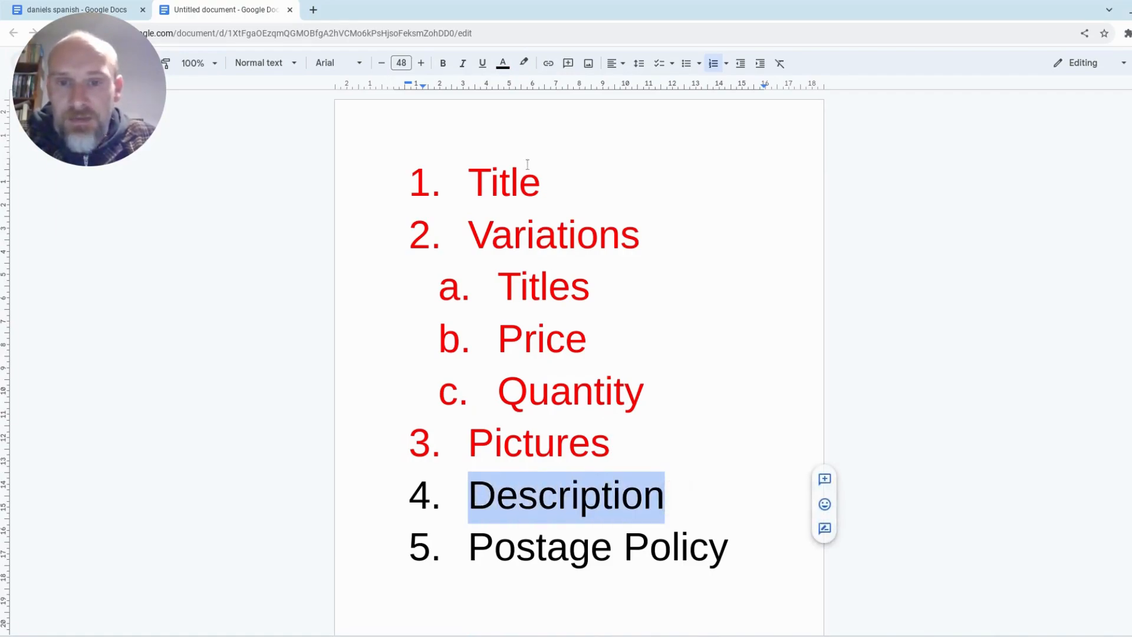
{"action": "left_click", "coordinate": [503, 63]}
{"action": "left_click", "coordinate": [520, 101]}
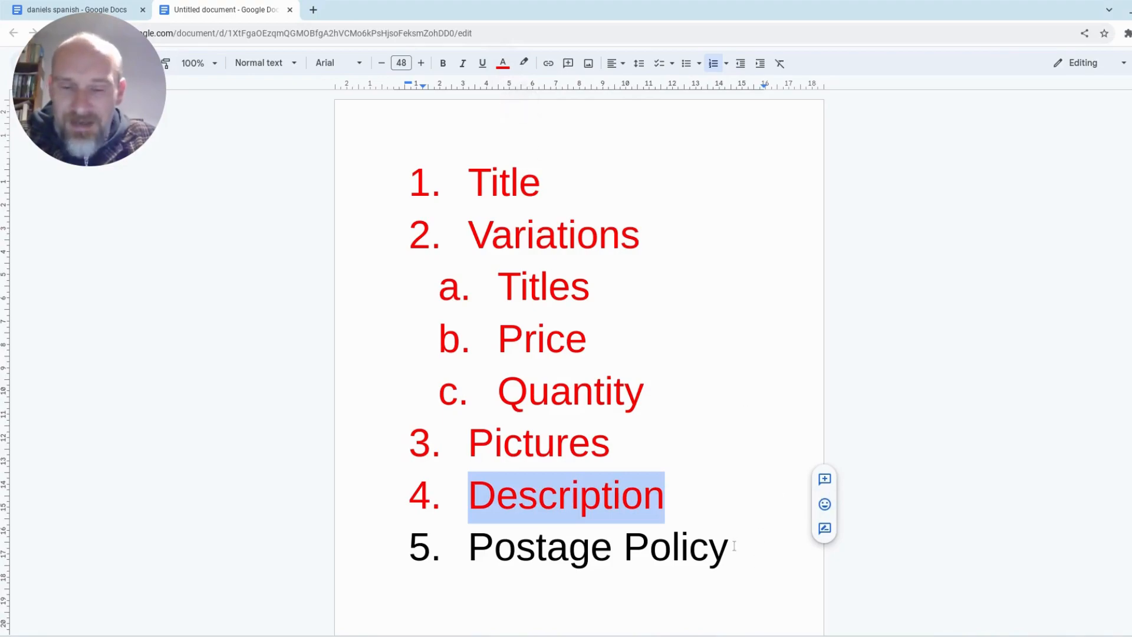
{"action": "left_click_drag", "start_coordinate": [735, 545], "coordinate": [466, 543]}
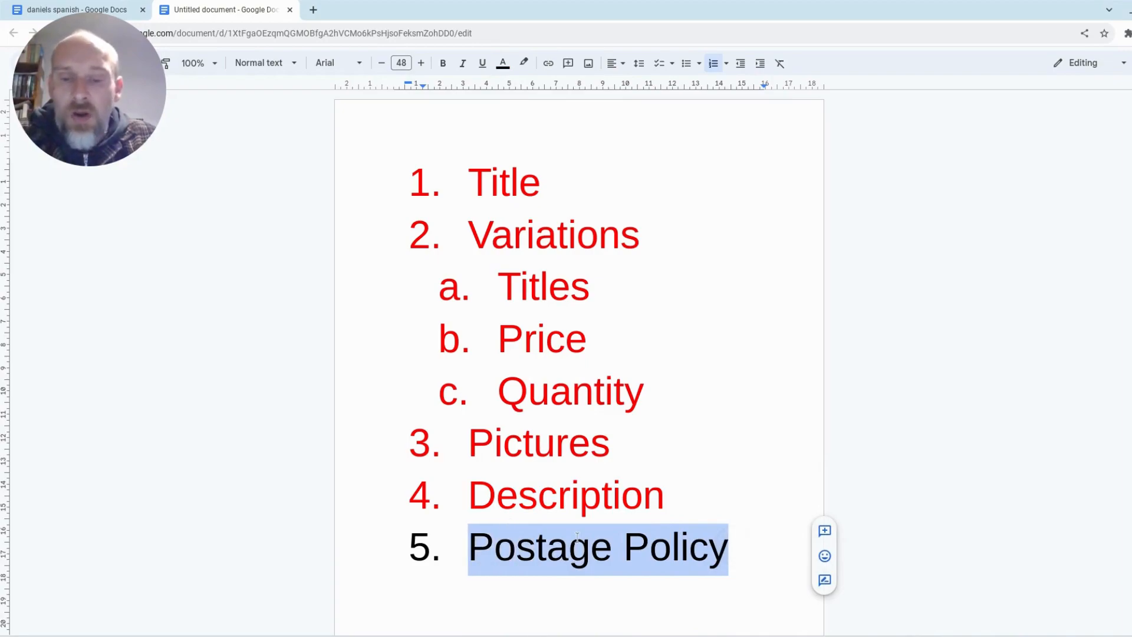
{"action": "left_click", "coordinate": [503, 64]}
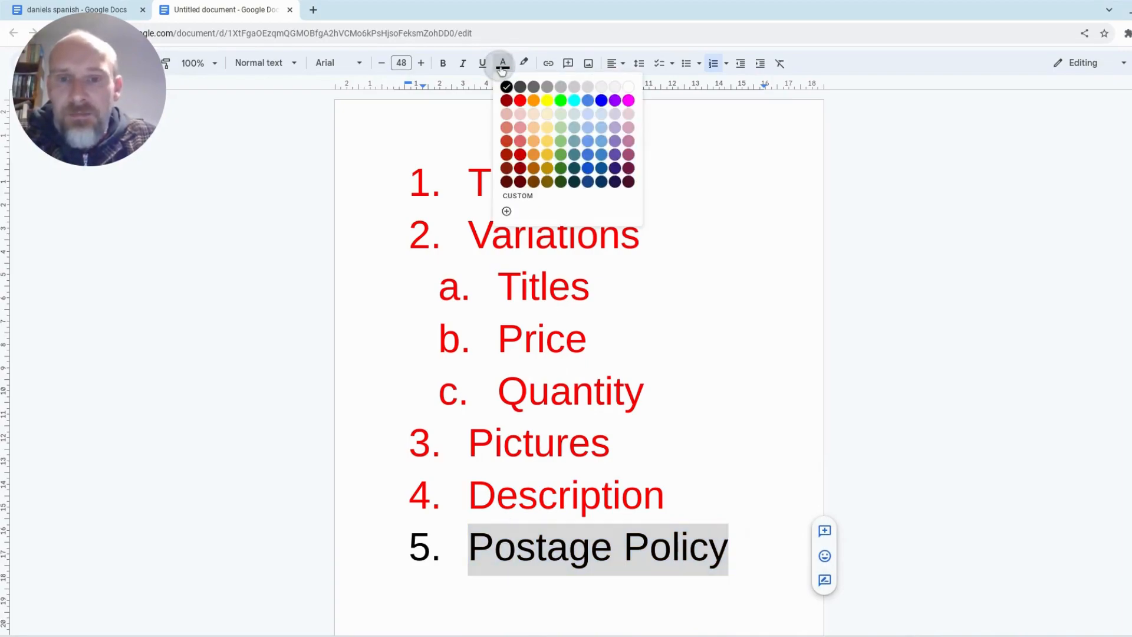
{"action": "left_click", "coordinate": [520, 101]}
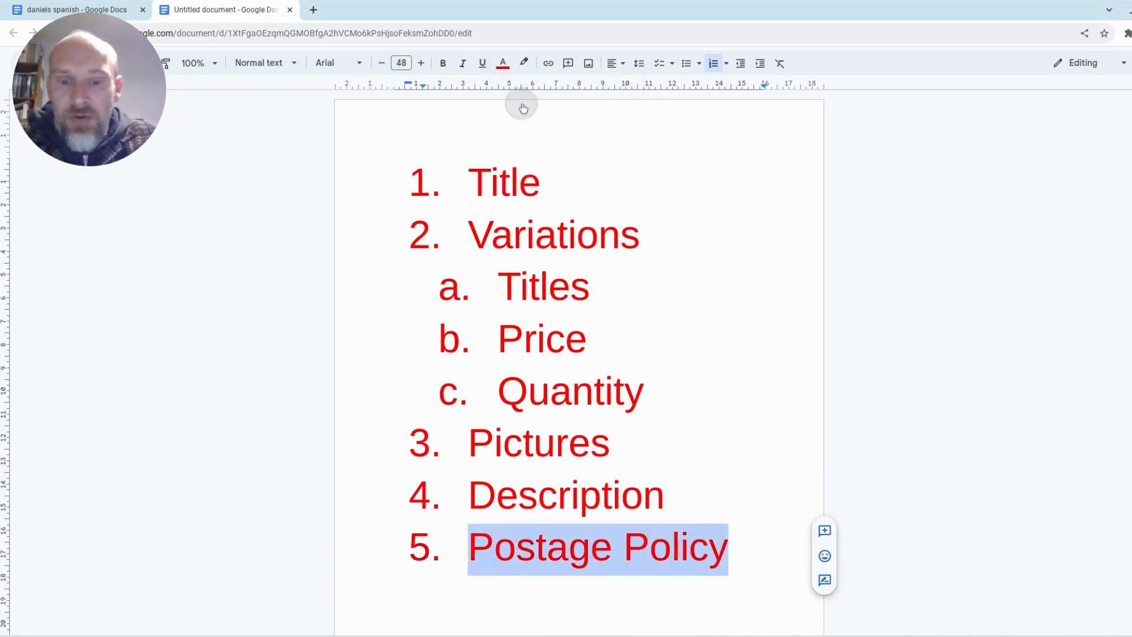
{"action": "left_click", "coordinate": [752, 550]}
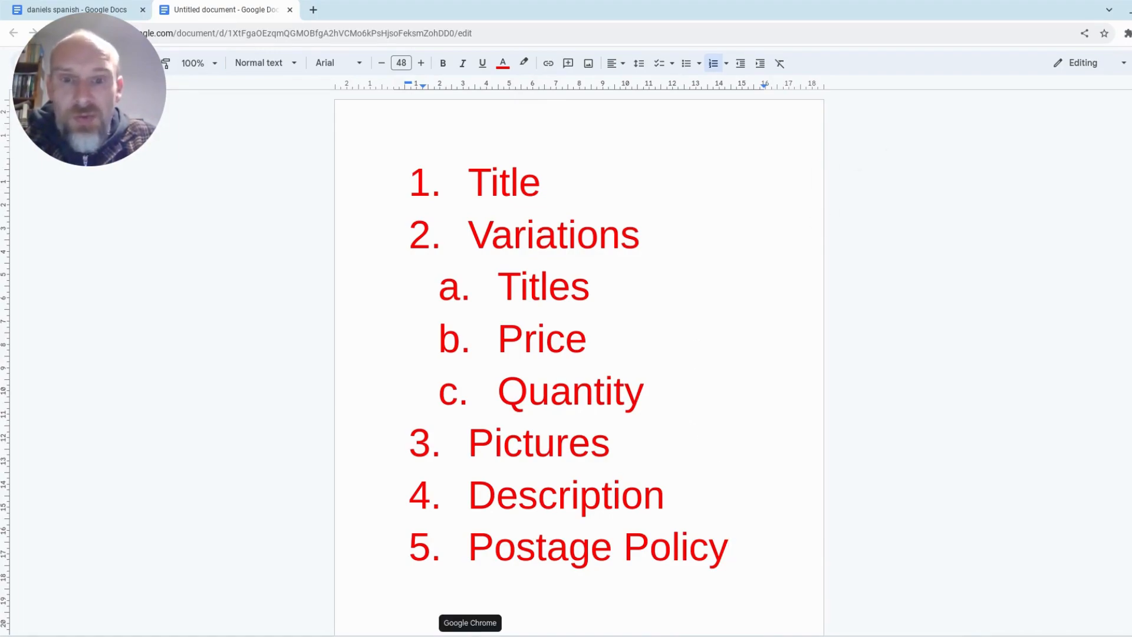
Step: Switch to the eBay Seller Hub active listings window and start creating a single listing
{"action": "left_click", "coordinate": [487, 635]}
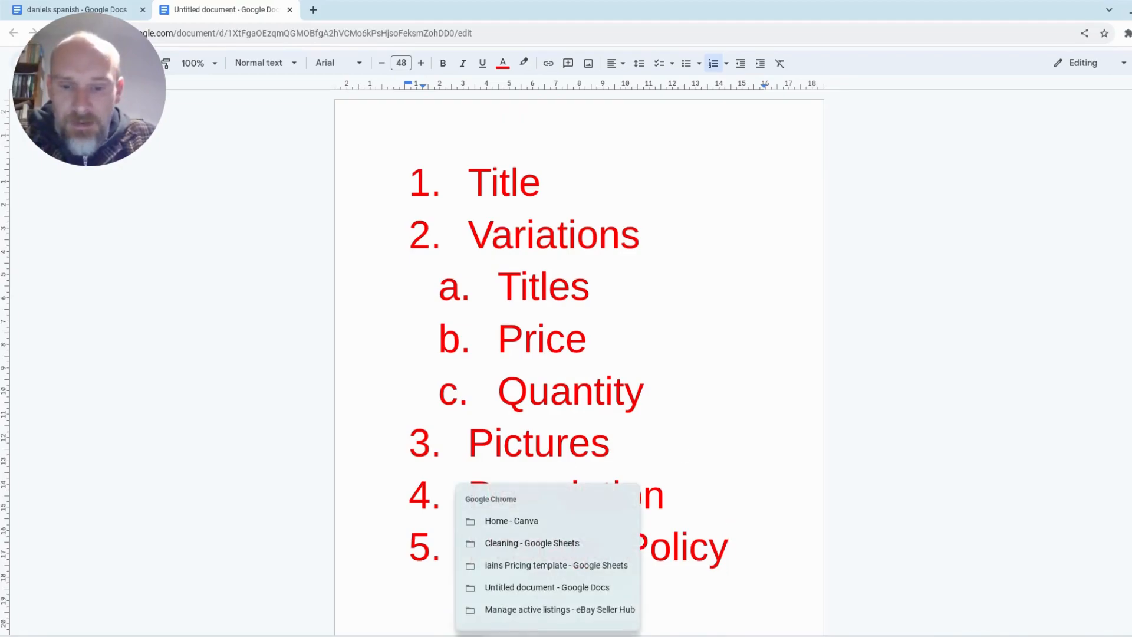
{"action": "left_click", "coordinate": [513, 609]}
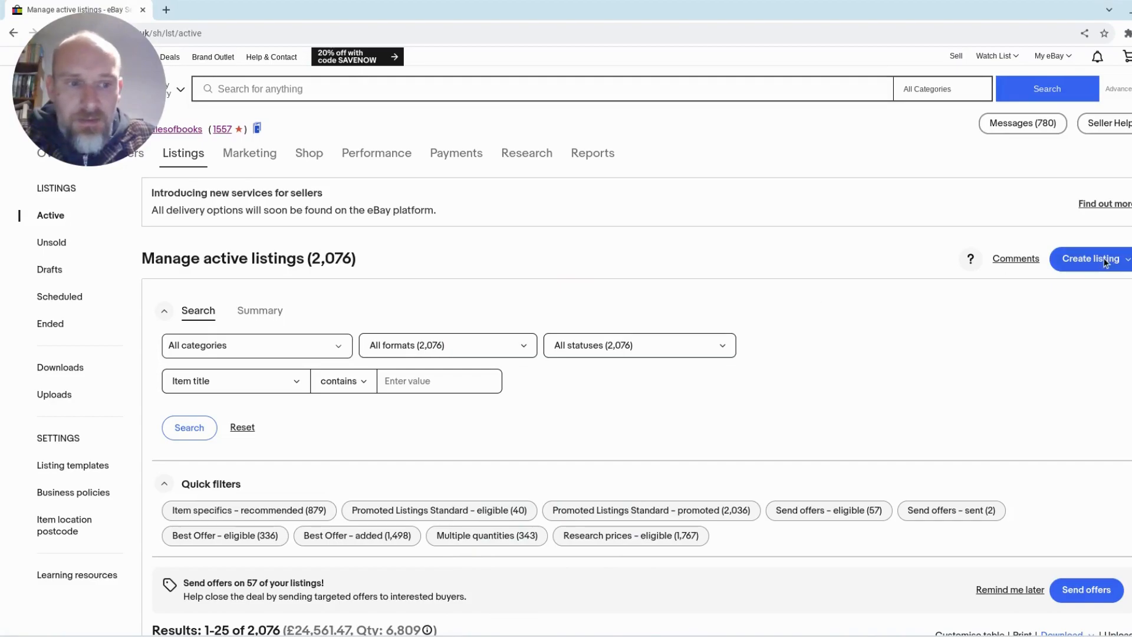
{"action": "left_click", "coordinate": [1104, 261]}
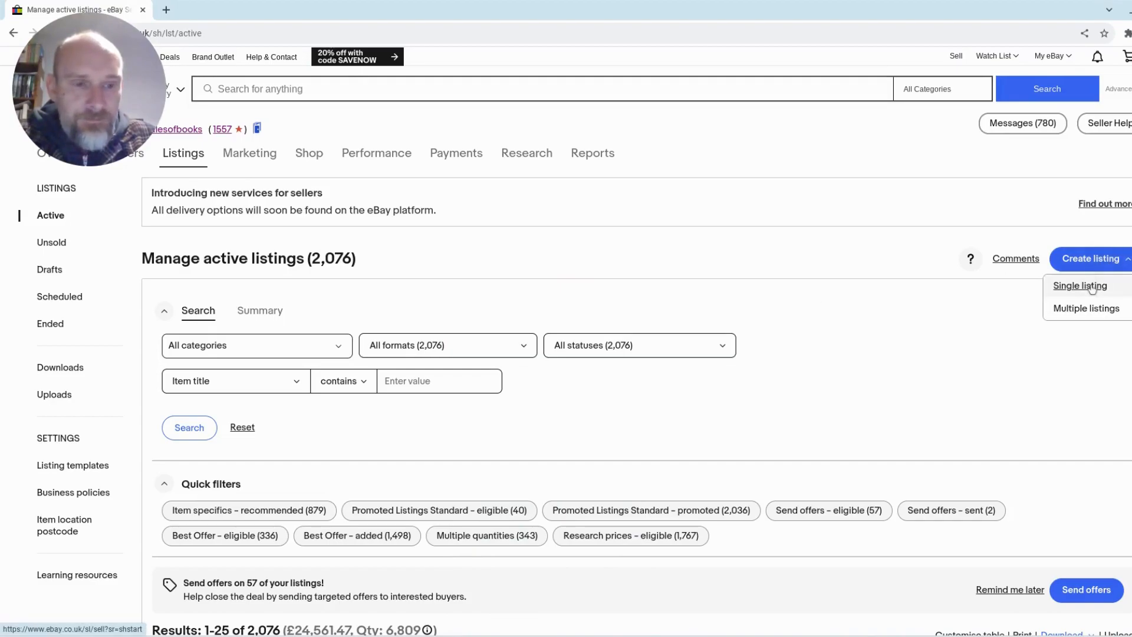
{"action": "left_click", "coordinate": [1092, 287]}
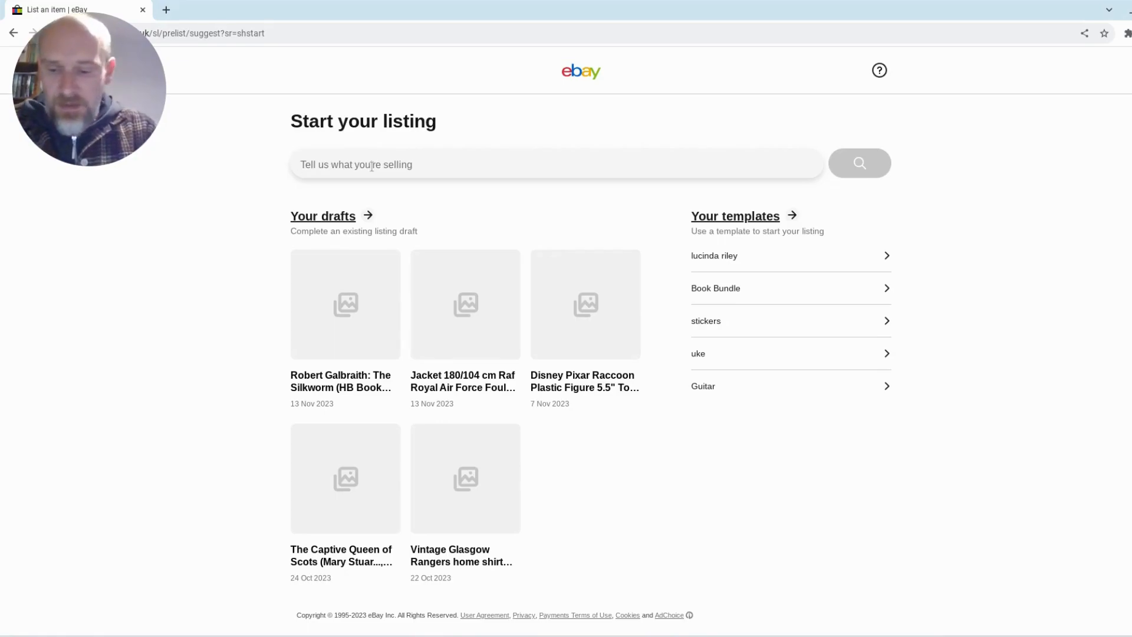
Step: Enter "Alyson Noel - Build Your Own Book Bundle - Buy 2 Get 1 Free" as the item being sold and search for matches
{"action": "type", "text": "Alyson"}
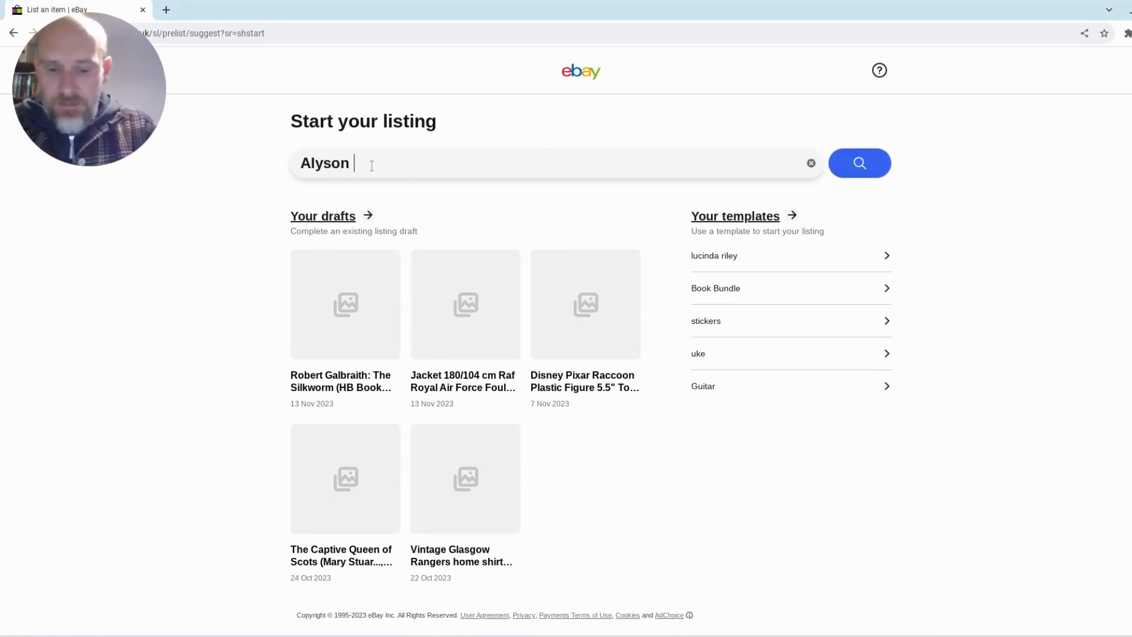
{"action": "type", "text": " Noel -"}
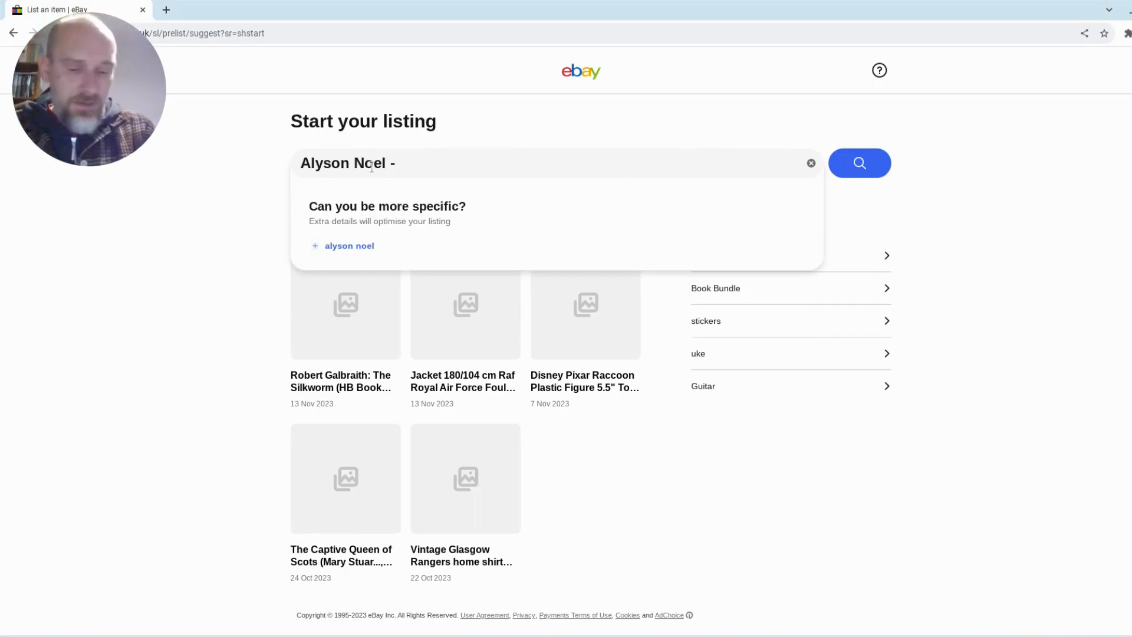
{"action": "type", "text": " Build Your Own "}
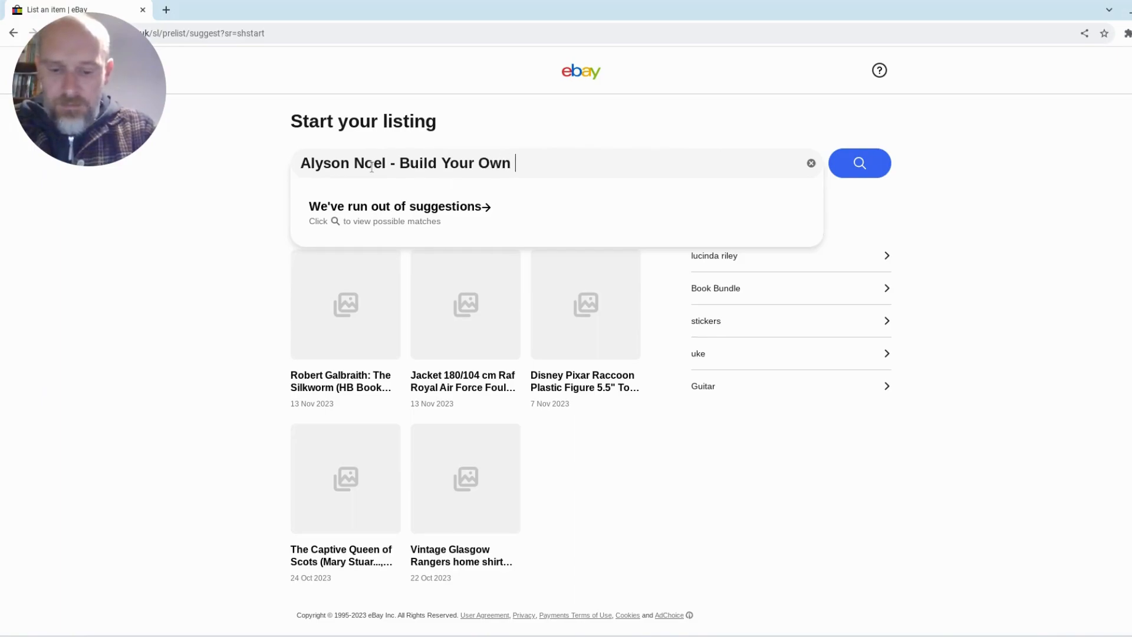
{"action": "type", "text": "Book Bundle"}
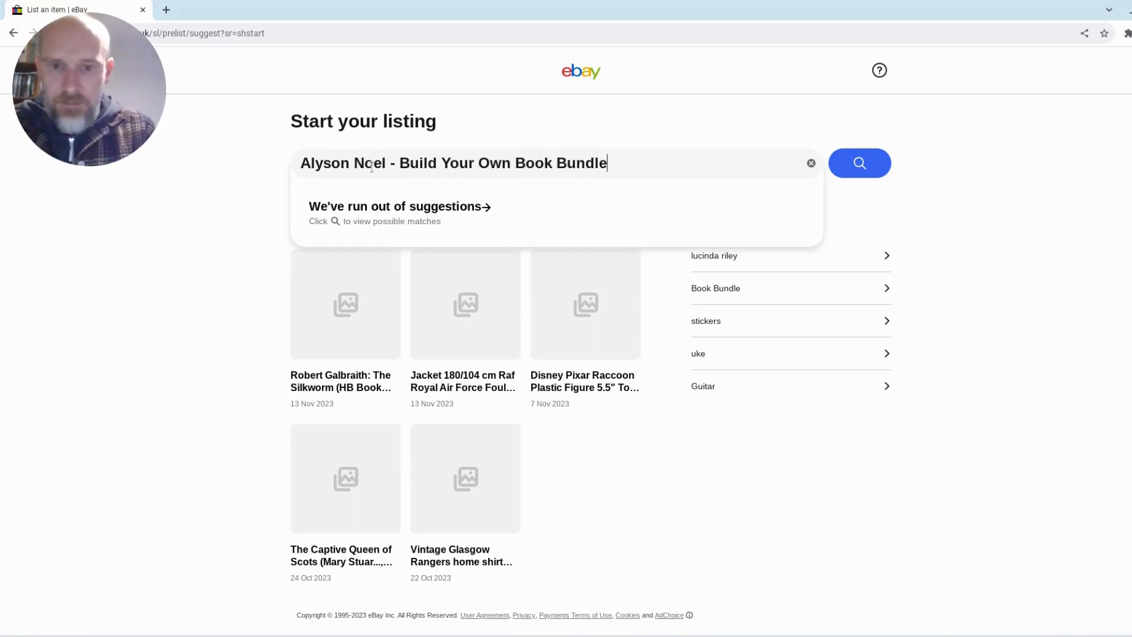
{"action": "type", "text": " - "}
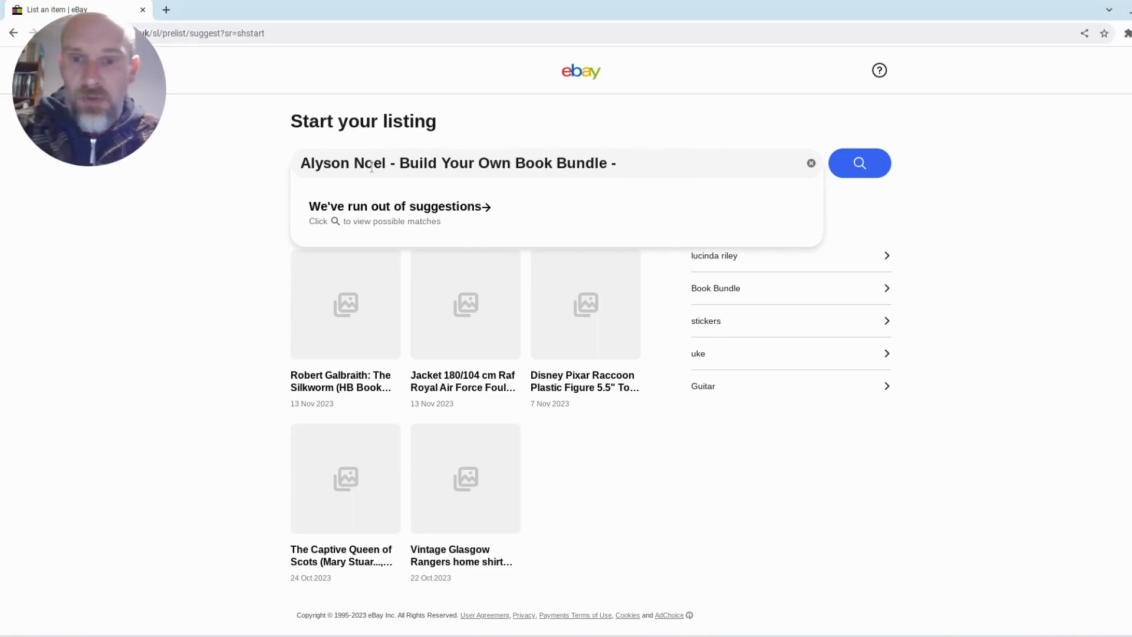
{"action": "type", "text": "B"}
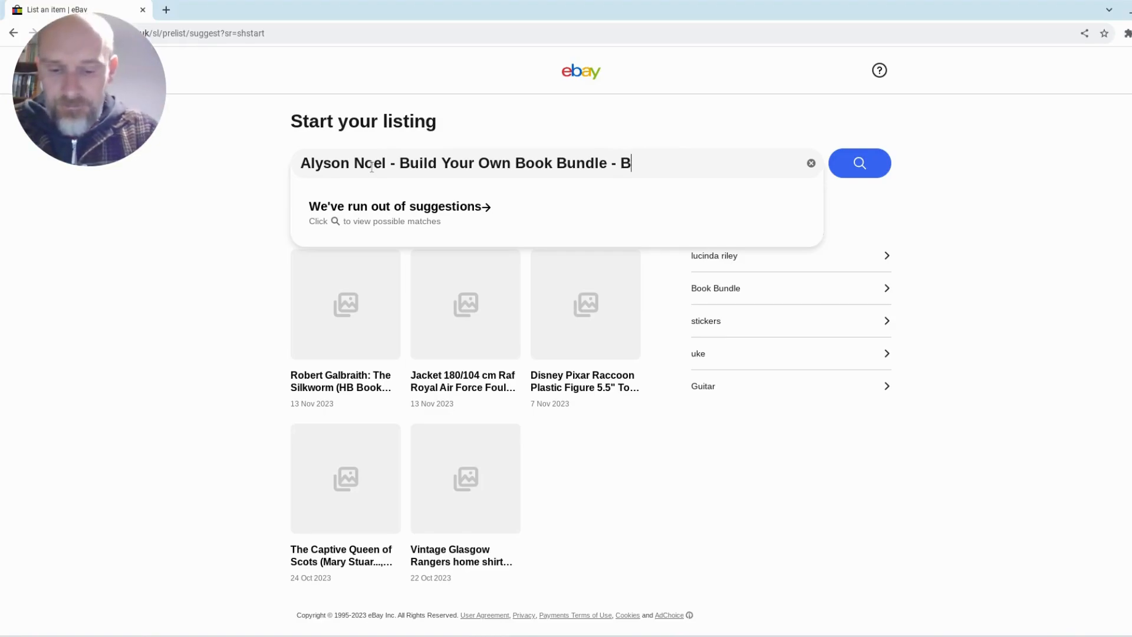
{"action": "type", "text": "uy 2 Get 1 Free"}
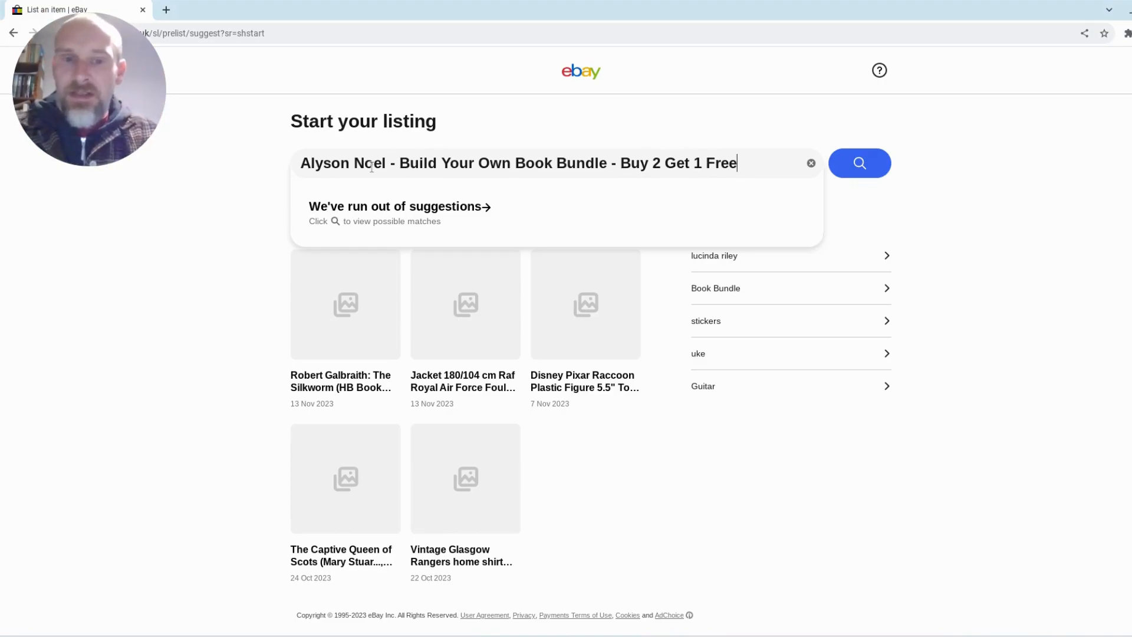
{"action": "left_click", "coordinate": [860, 165]}
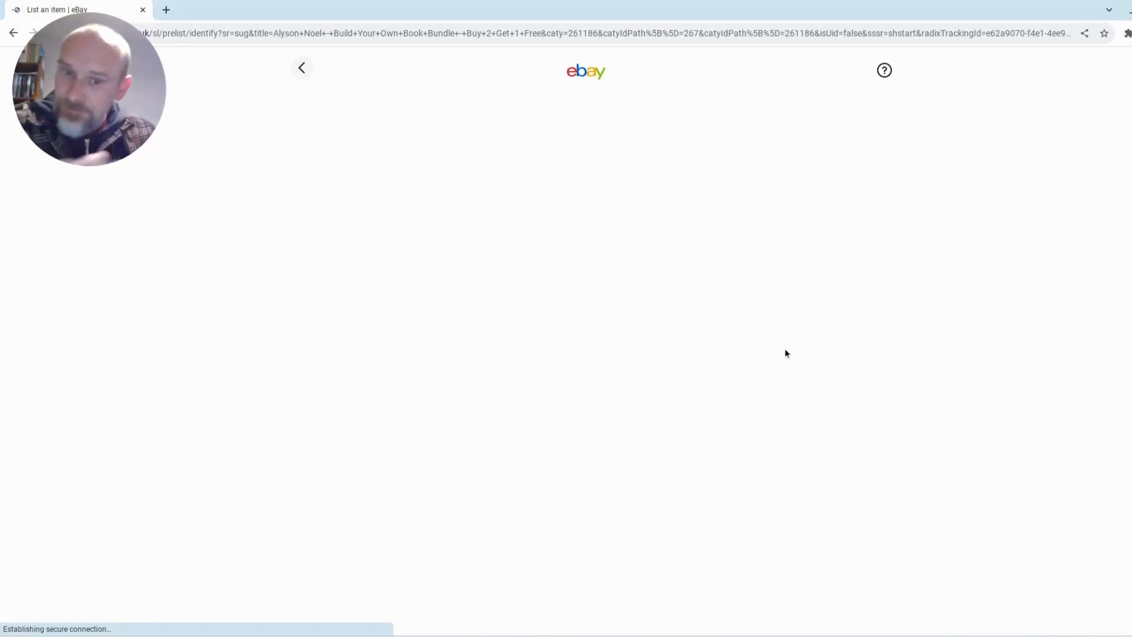
Step: Set the item's condition to Good and continue to the full listing form
{"action": "left_click", "coordinate": [584, 577]}
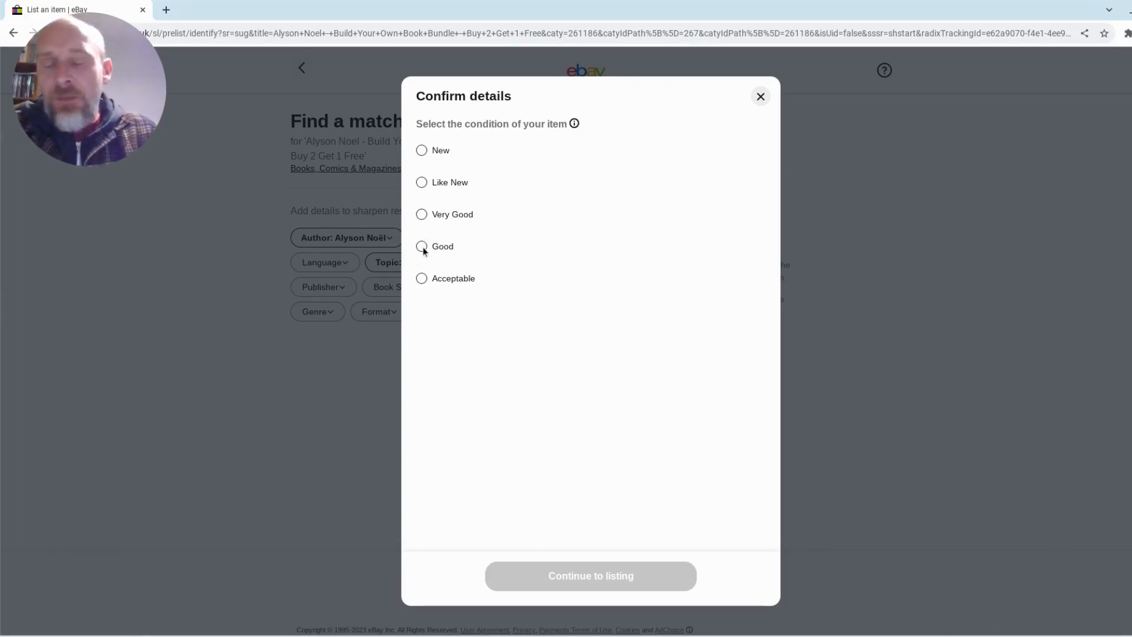
{"action": "left_click", "coordinate": [422, 248]}
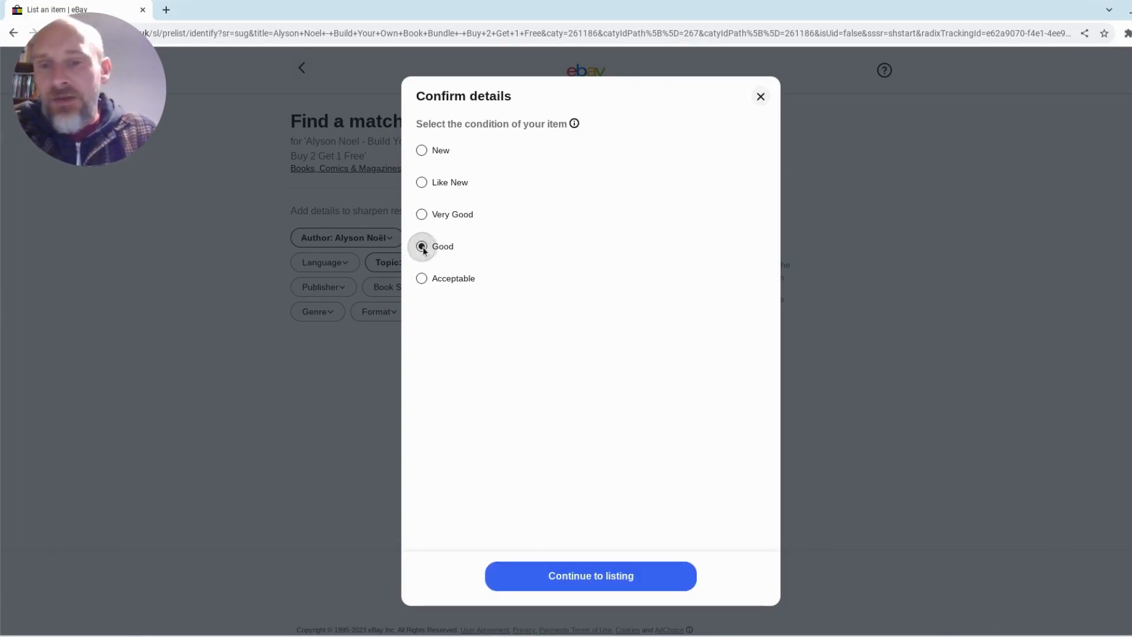
{"action": "left_click", "coordinate": [574, 574]}
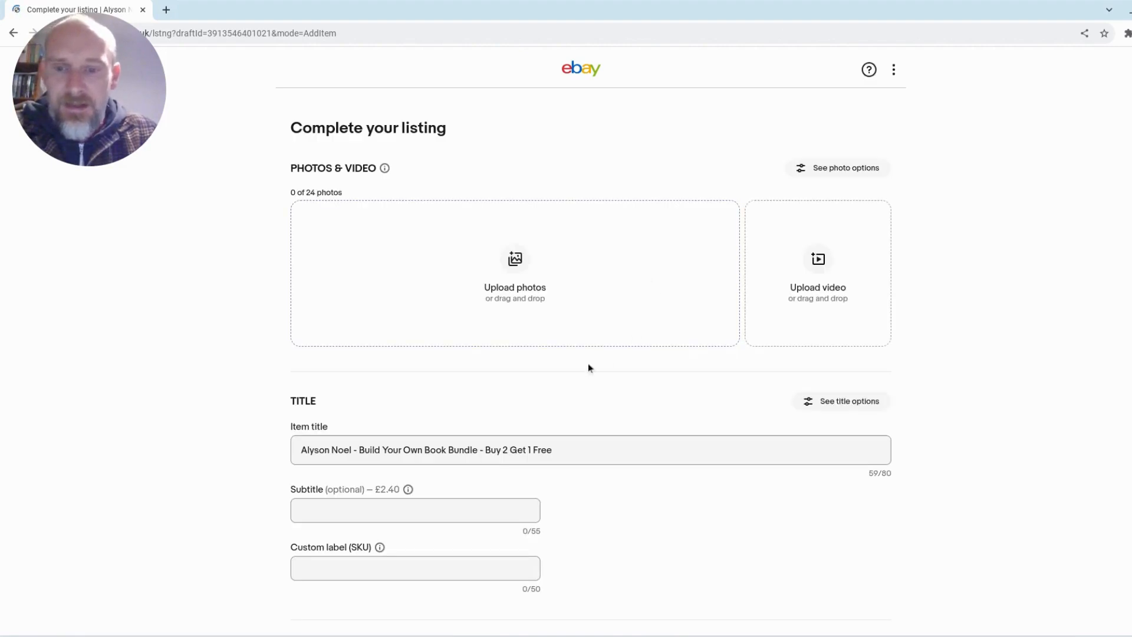
Step: In the required item specifics, add "Various" as the custom book title and set the language to English
{"action": "scroll", "coordinate": [604, 446], "scroll_direction": "down", "scroll_amount": 1}
{"action": "scroll", "coordinate": [511, 366], "scroll_direction": "down", "scroll_amount": 6}
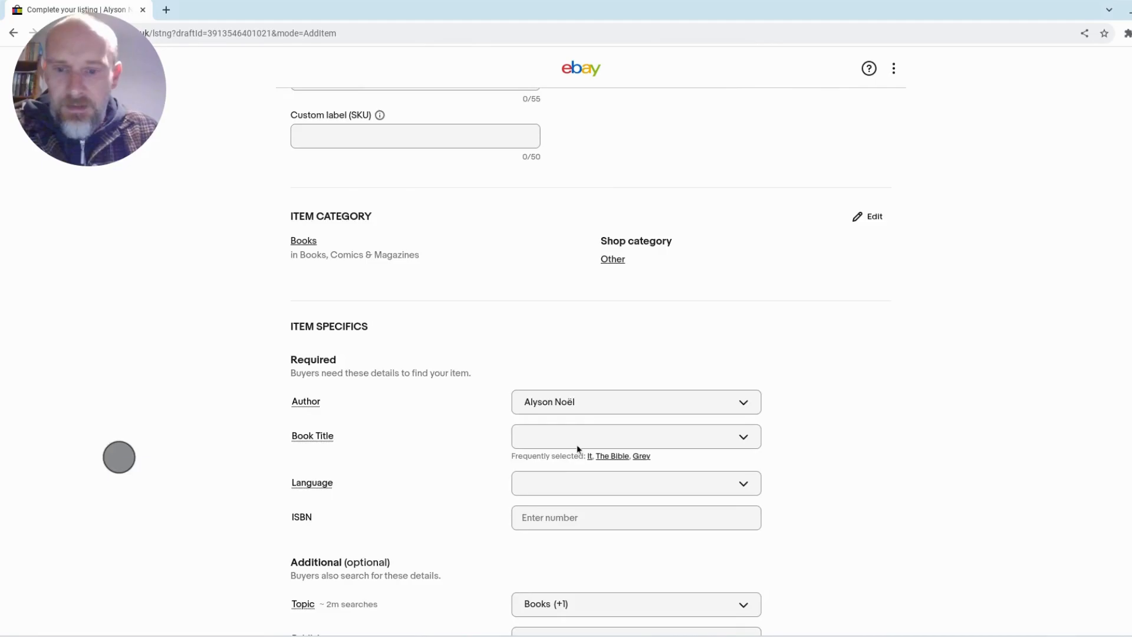
{"action": "scroll", "coordinate": [578, 449], "scroll_direction": "down", "scroll_amount": 1}
{"action": "left_click", "coordinate": [568, 364]}
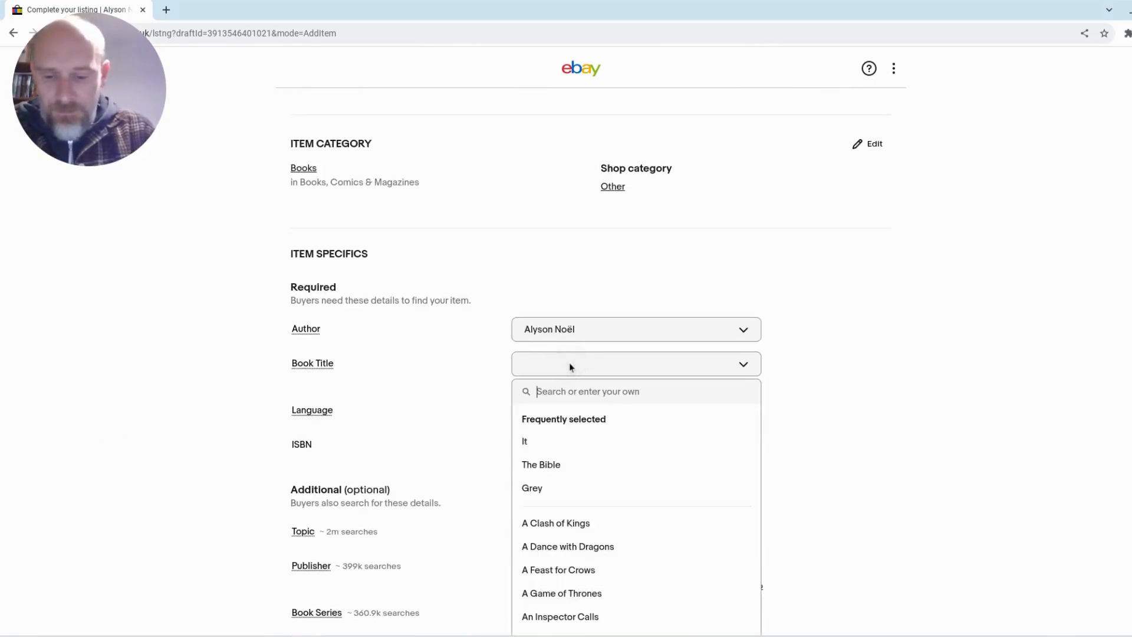
{"action": "type", "text": "Various"}
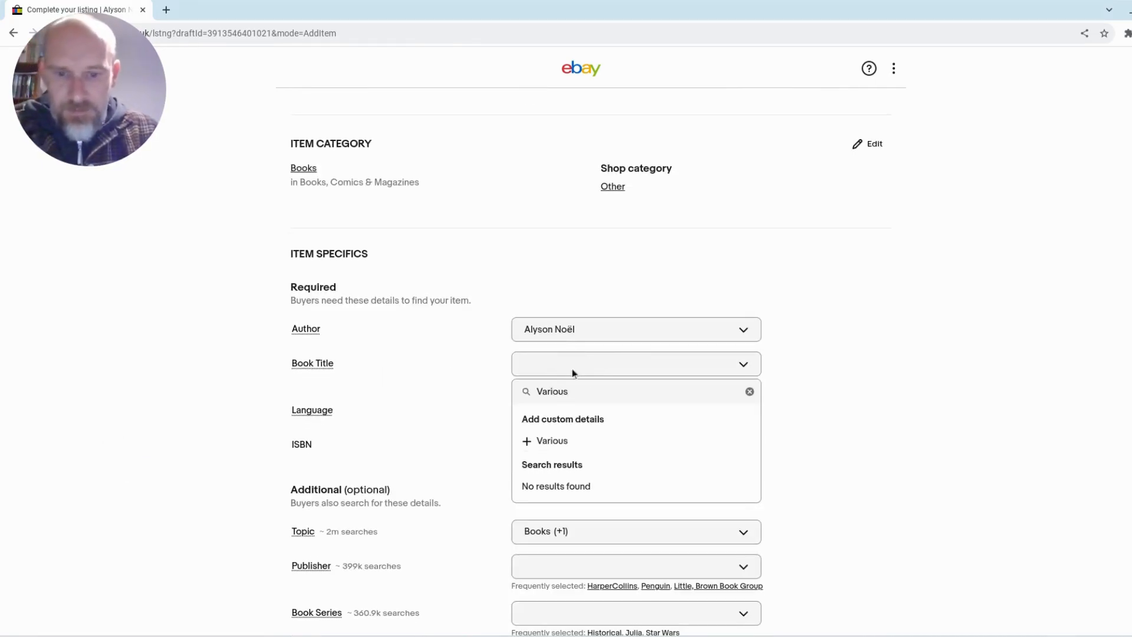
{"action": "left_click", "coordinate": [551, 441]}
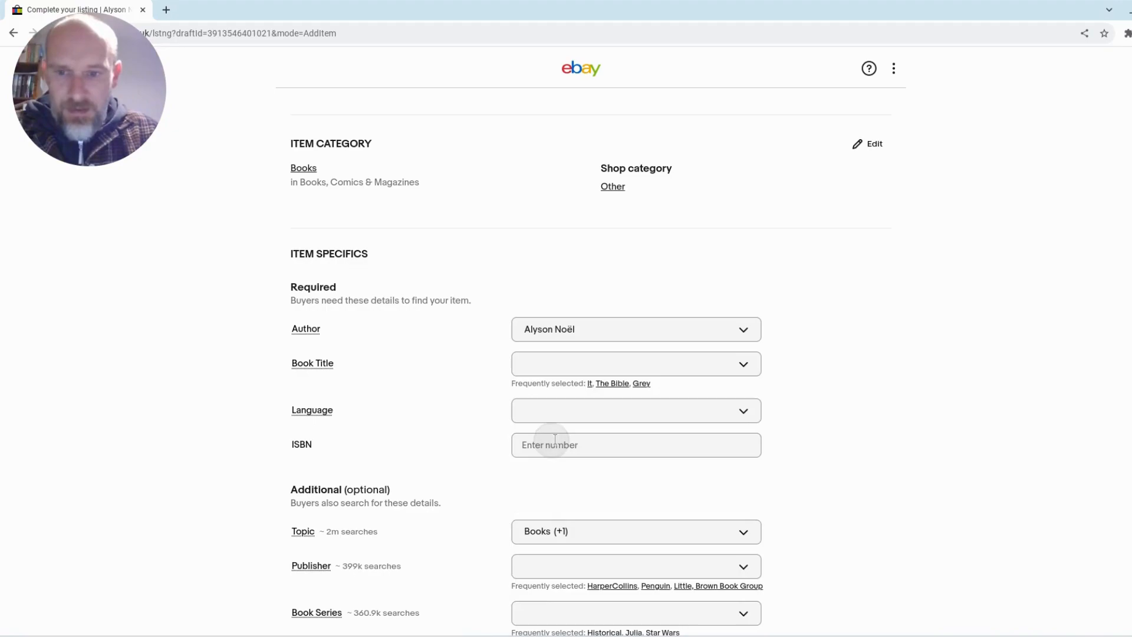
{"action": "left_click", "coordinate": [554, 395]}
{"action": "left_click", "coordinate": [528, 475]}
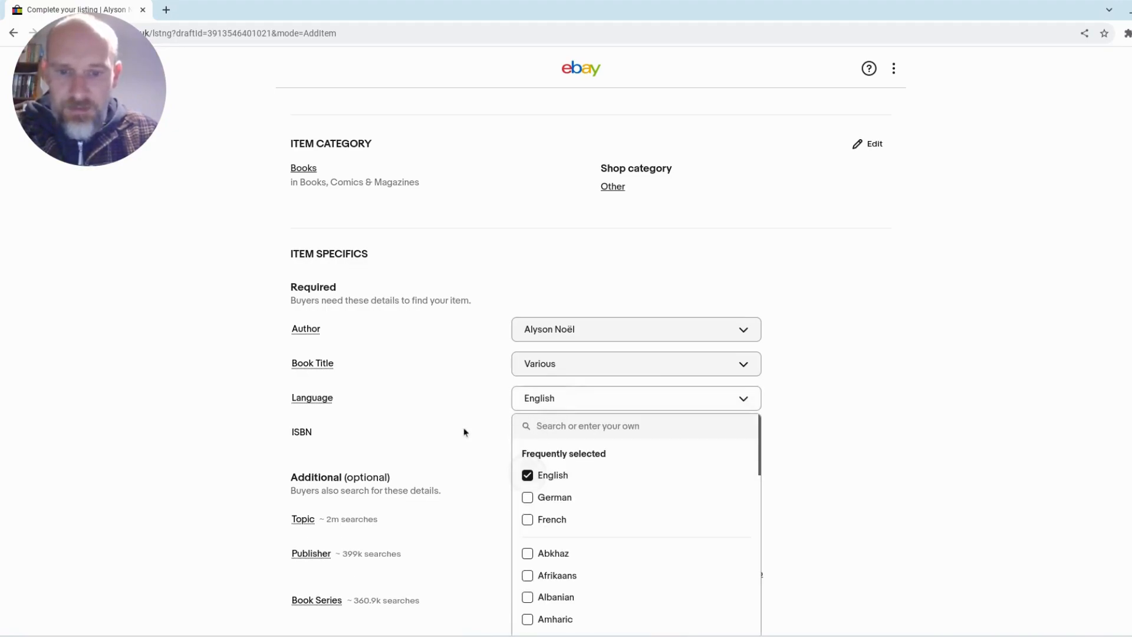
{"action": "left_click", "coordinate": [465, 403]}
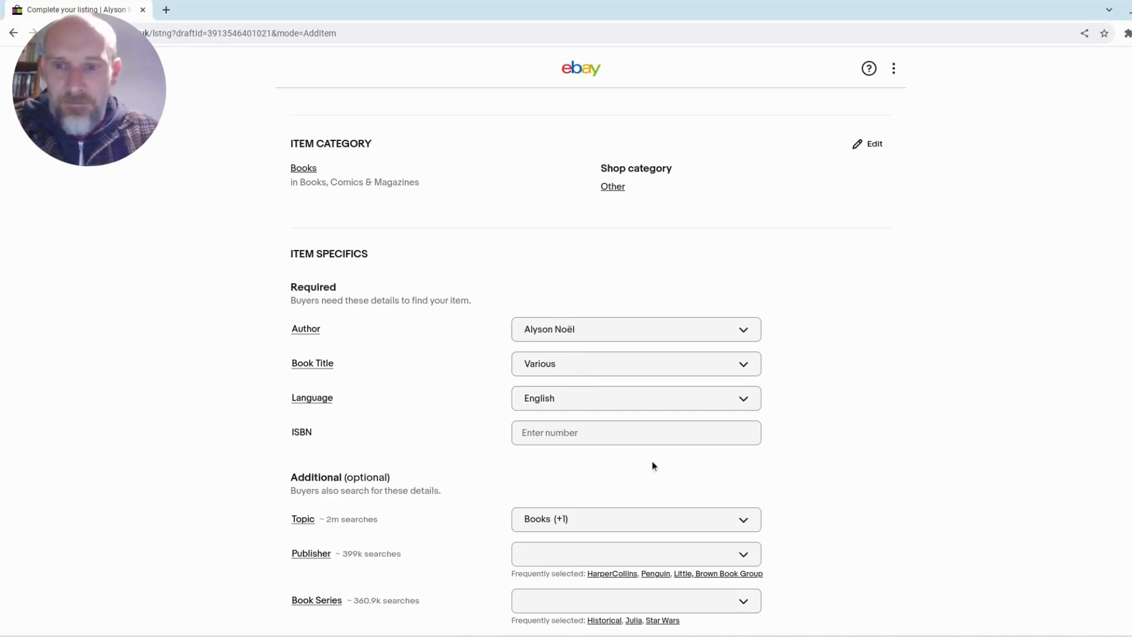
Step: Open the listing's variations for editing and remove the suggested Format and Item Height attributes
{"action": "scroll", "coordinate": [652, 466], "scroll_direction": "down", "scroll_amount": 8}
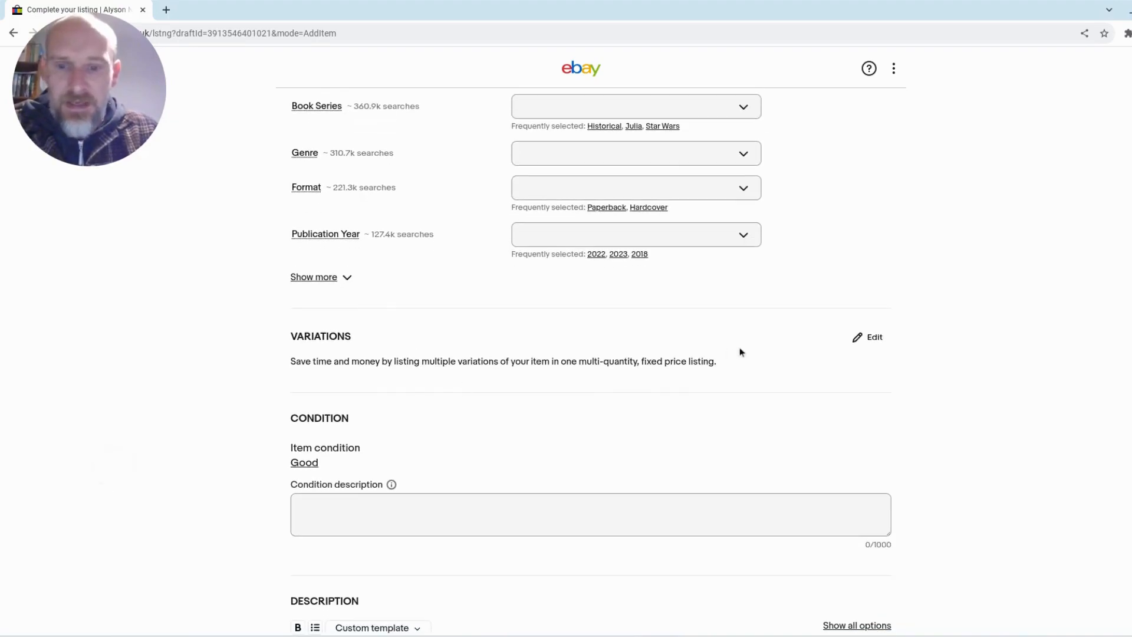
{"action": "left_click", "coordinate": [869, 341]}
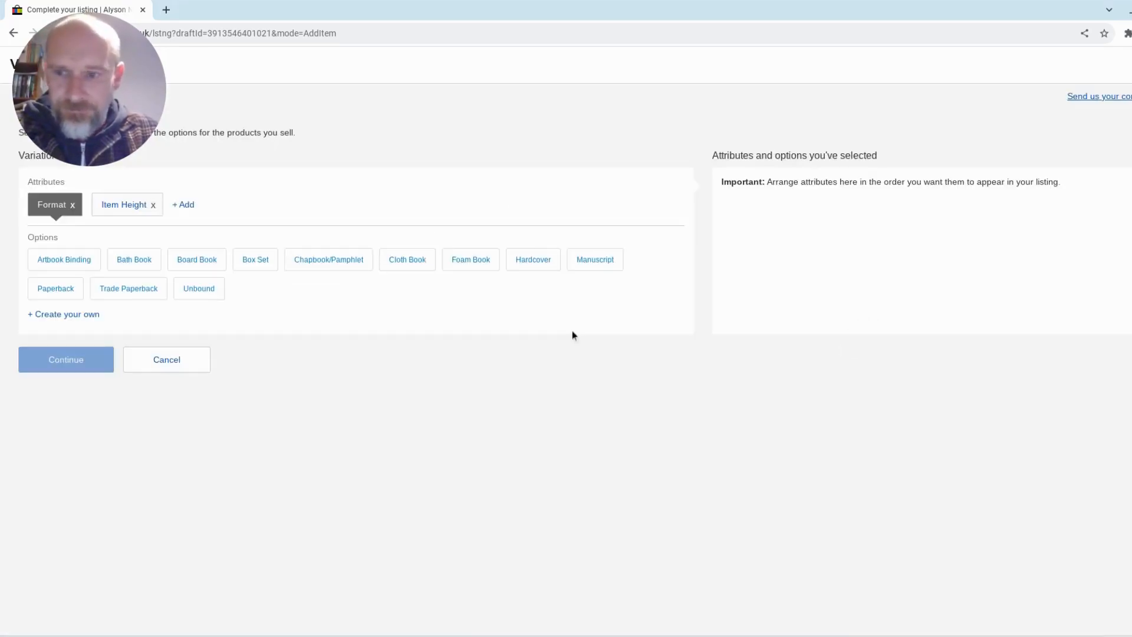
{"action": "left_click", "coordinate": [72, 206]}
{"action": "left_click", "coordinate": [88, 204]}
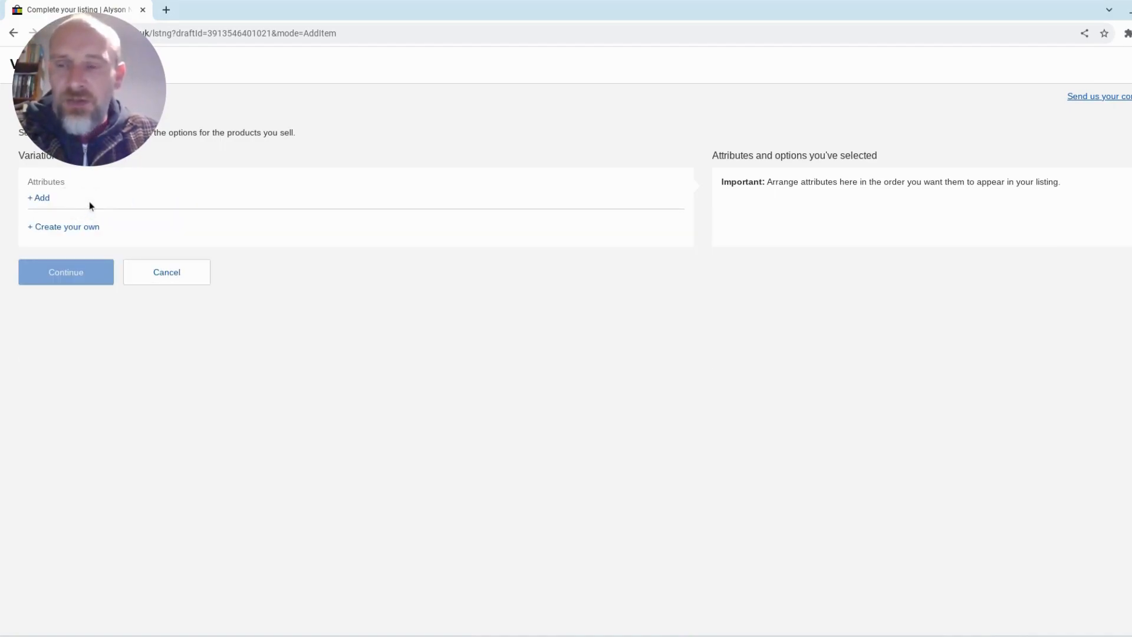
Step: Add a custom variation attribute named "Title" and save it
{"action": "left_click", "coordinate": [39, 199]}
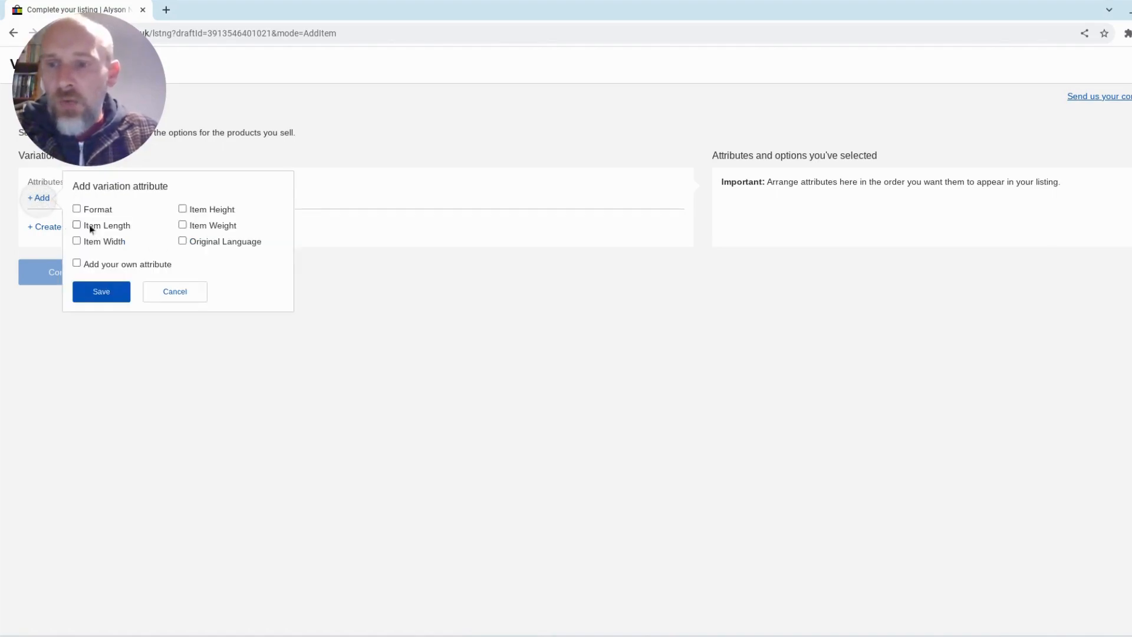
{"action": "left_click", "coordinate": [77, 265]}
{"action": "type", "text": "Title"}
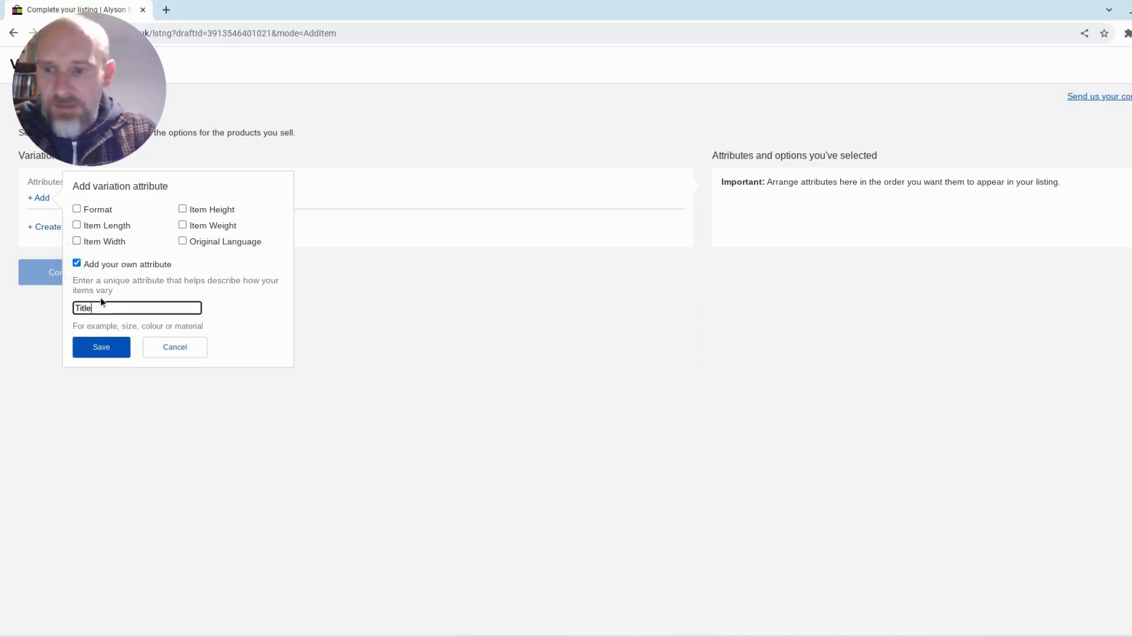
{"action": "left_click", "coordinate": [93, 349]}
Step: Create the option "Dark Flame (Paperback)" under the Title attribute
{"action": "left_click", "coordinate": [66, 257]}
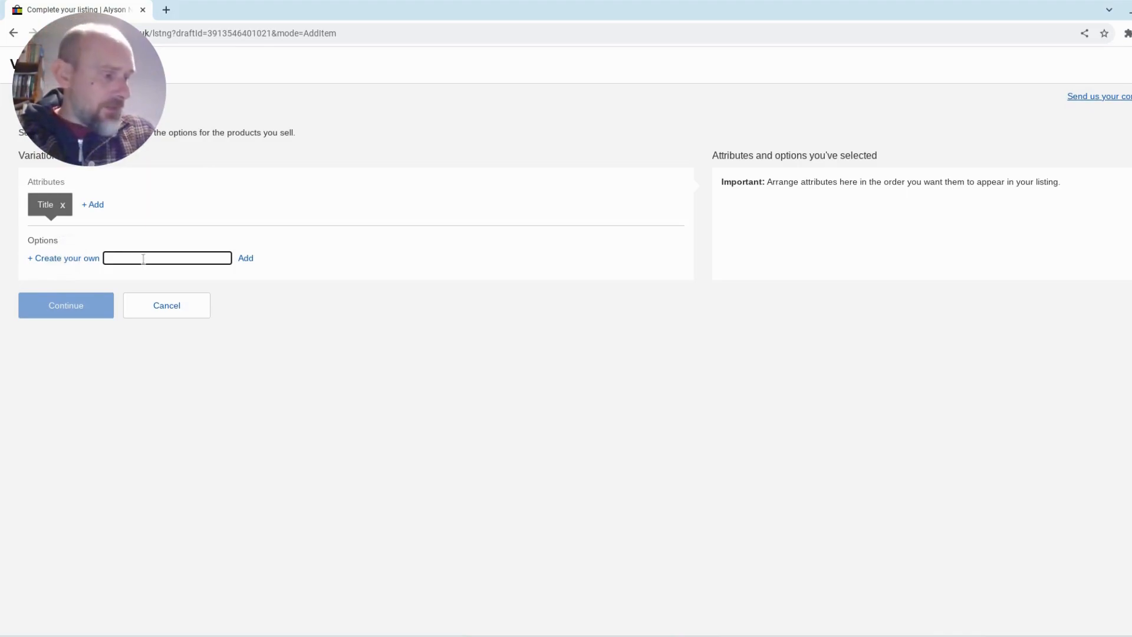
{"action": "type", "text": "DAr"}
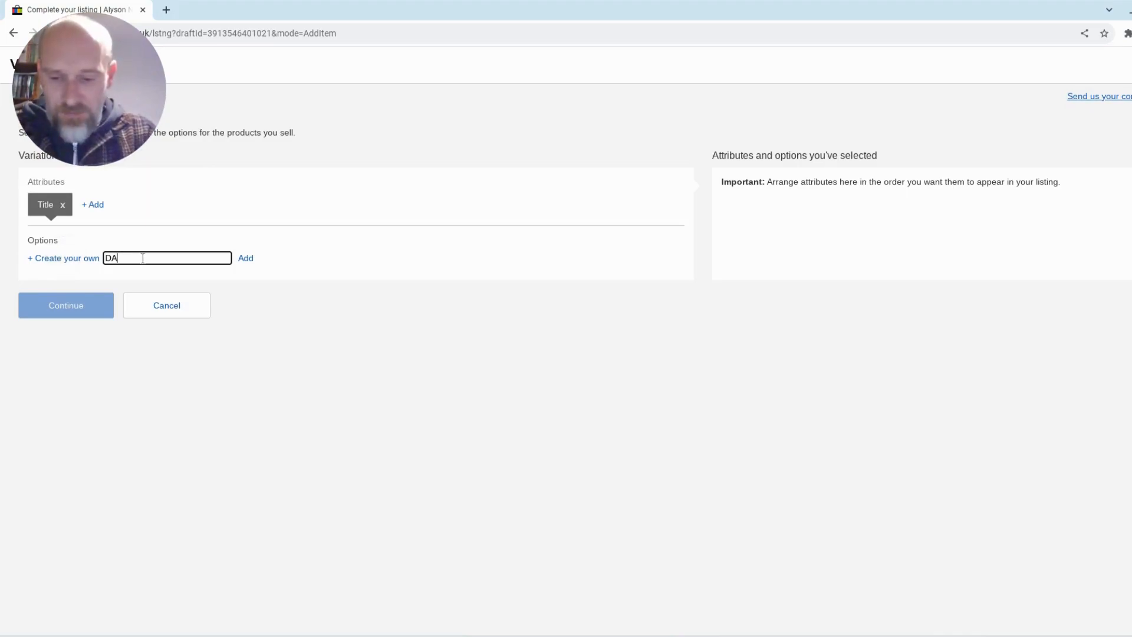
{"action": "key", "text": "BackSpace"}
{"action": "key", "text": "BackSpace"}
{"action": "type", "text": "ark Flame"}
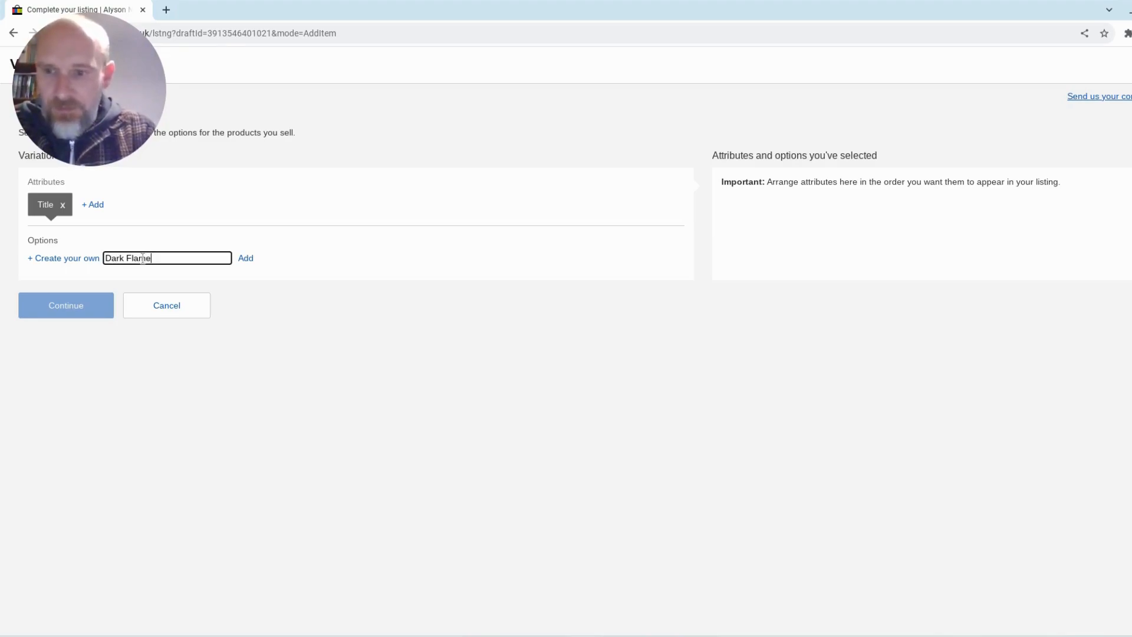
{"action": "type", "text": " (Paperback"}
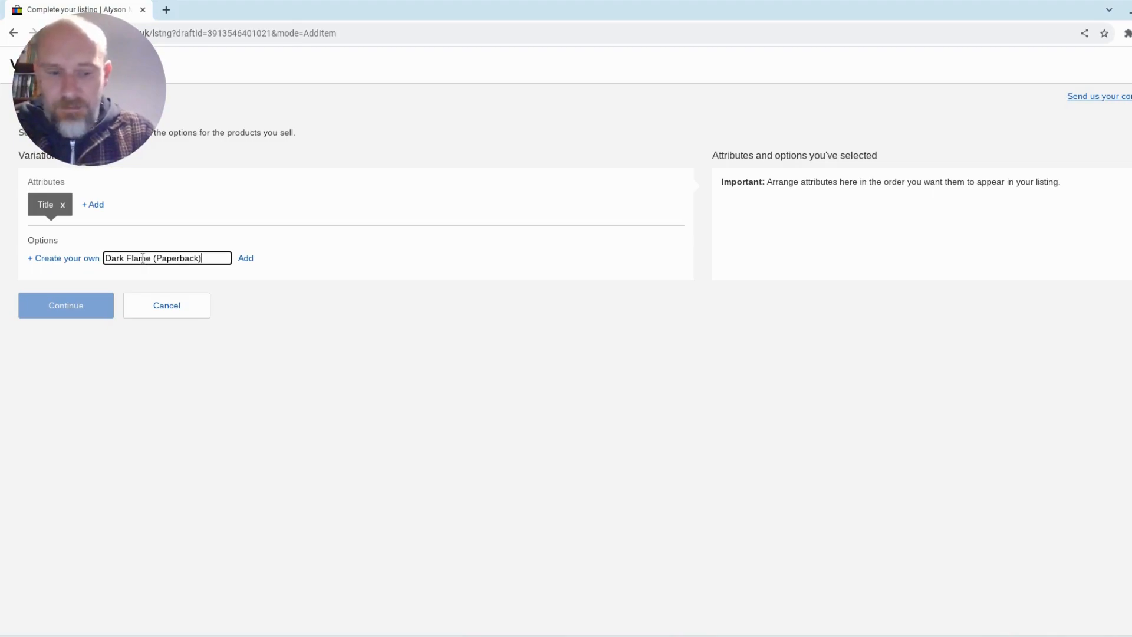
{"action": "key", "text": "Return"}
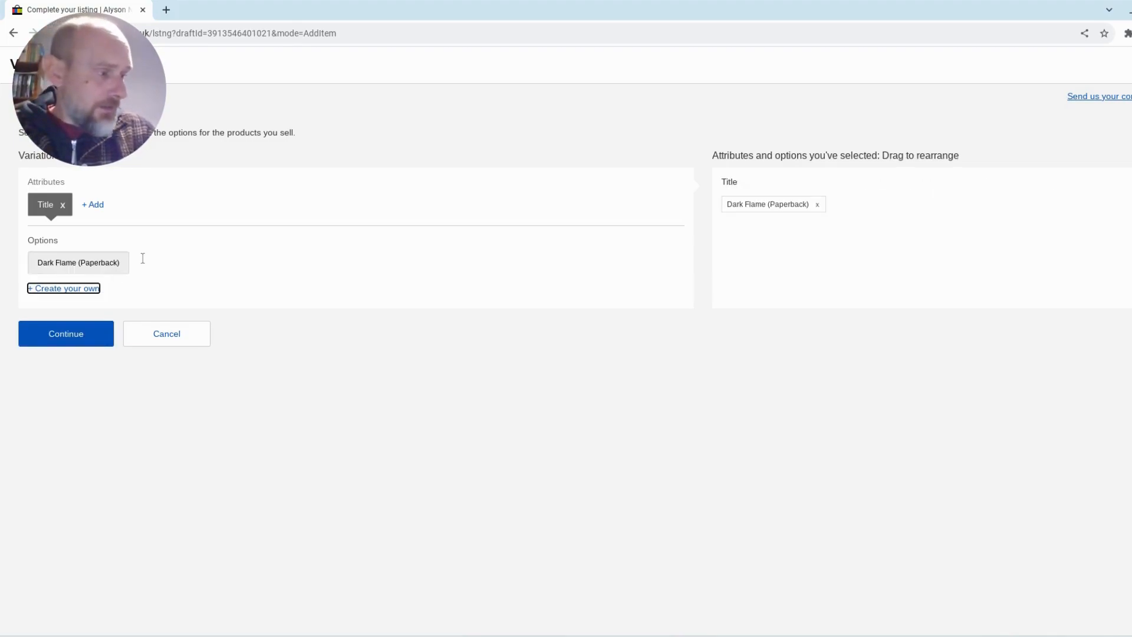
Step: Create two more Title options, "Night Star (Paperback)" and "Evermore (Paperback)"
{"action": "key", "text": "Return"}
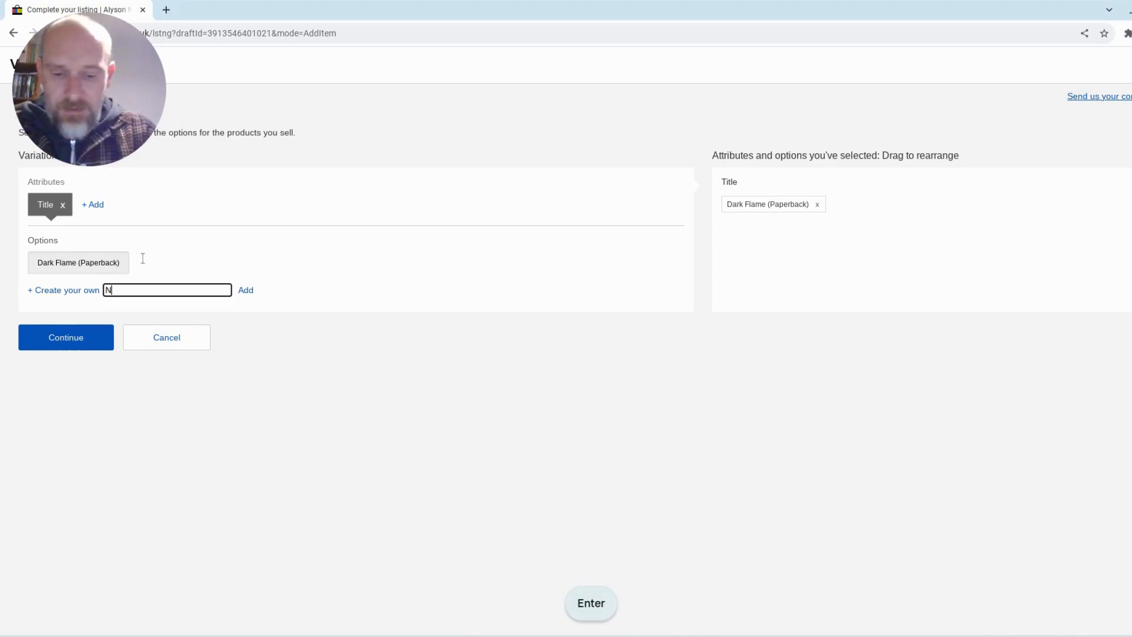
{"action": "type", "text": "Night Star"}
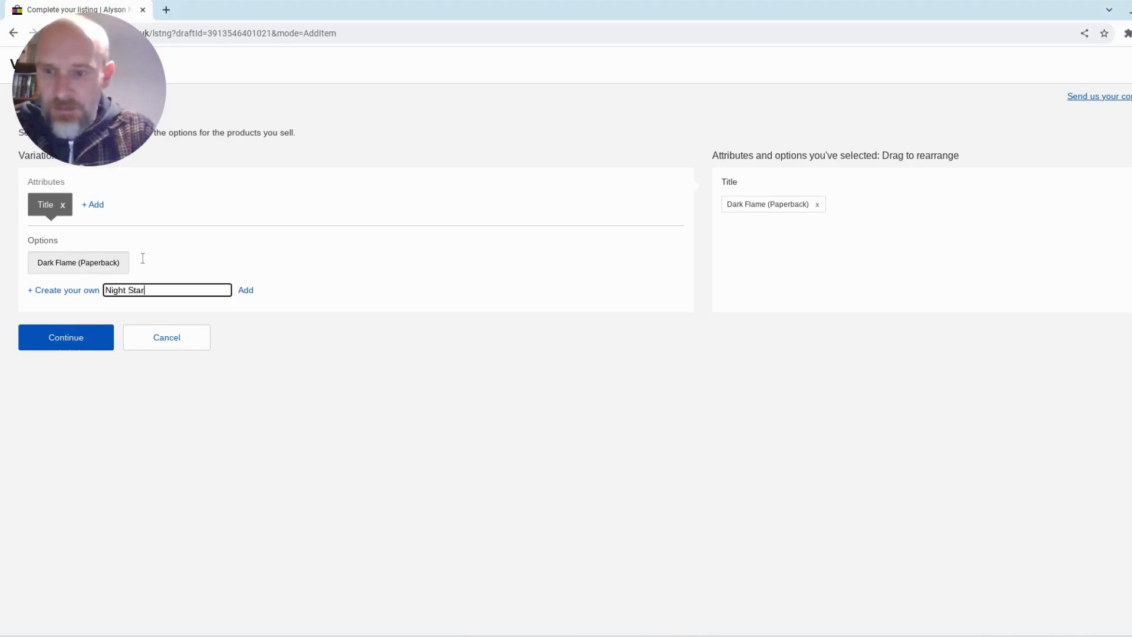
{"action": "type", "text": " (Paperback"}
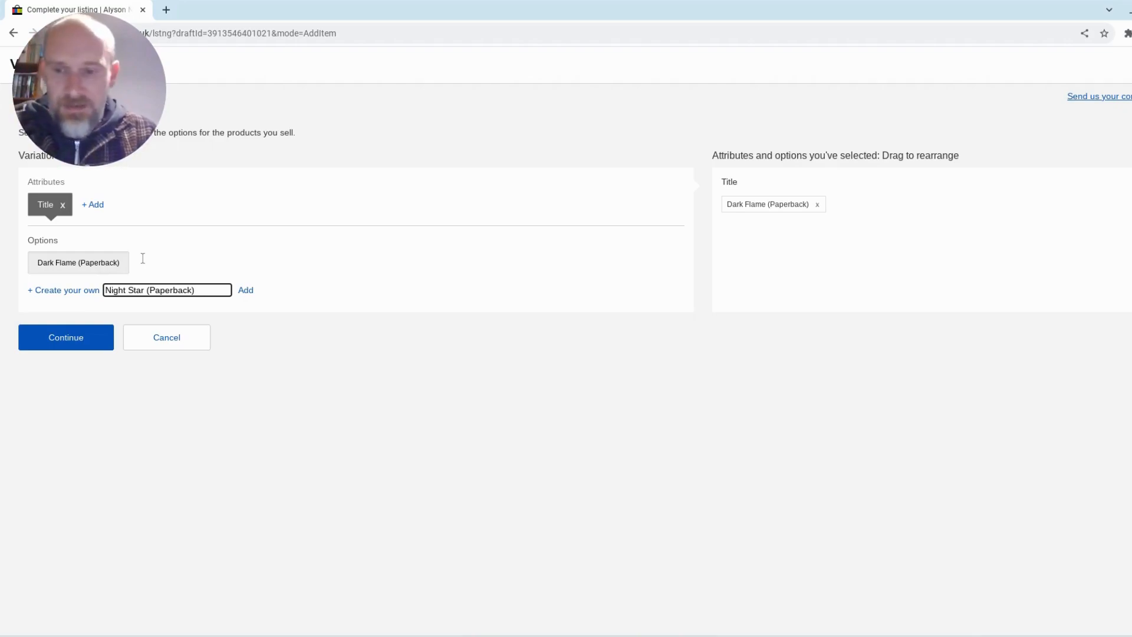
{"action": "key", "text": "Return"}
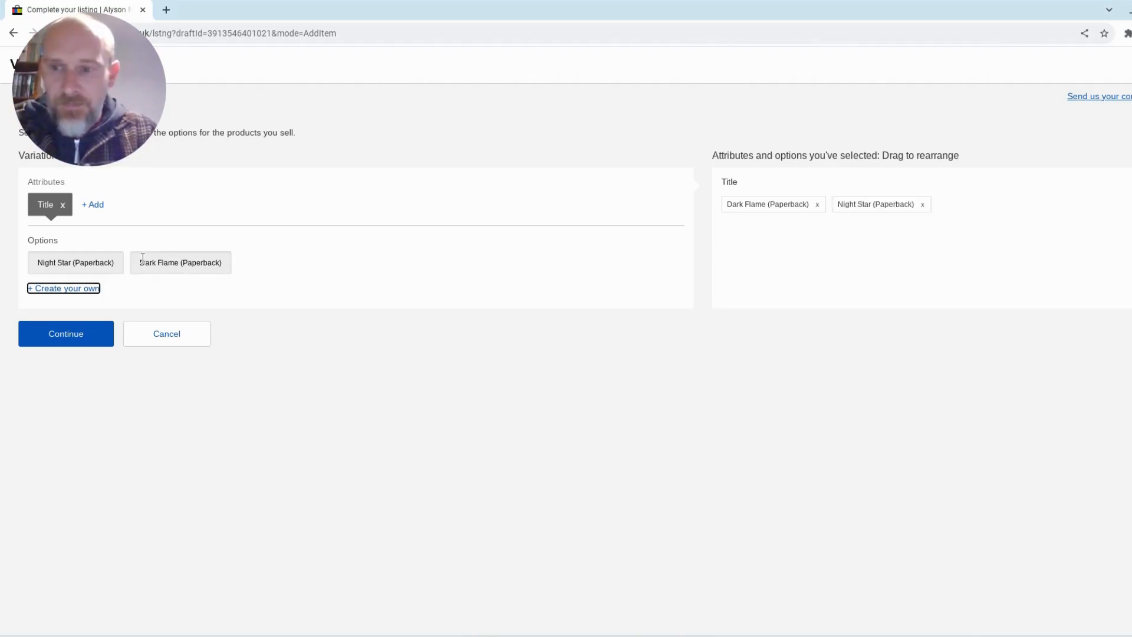
{"action": "key", "text": "Return"}
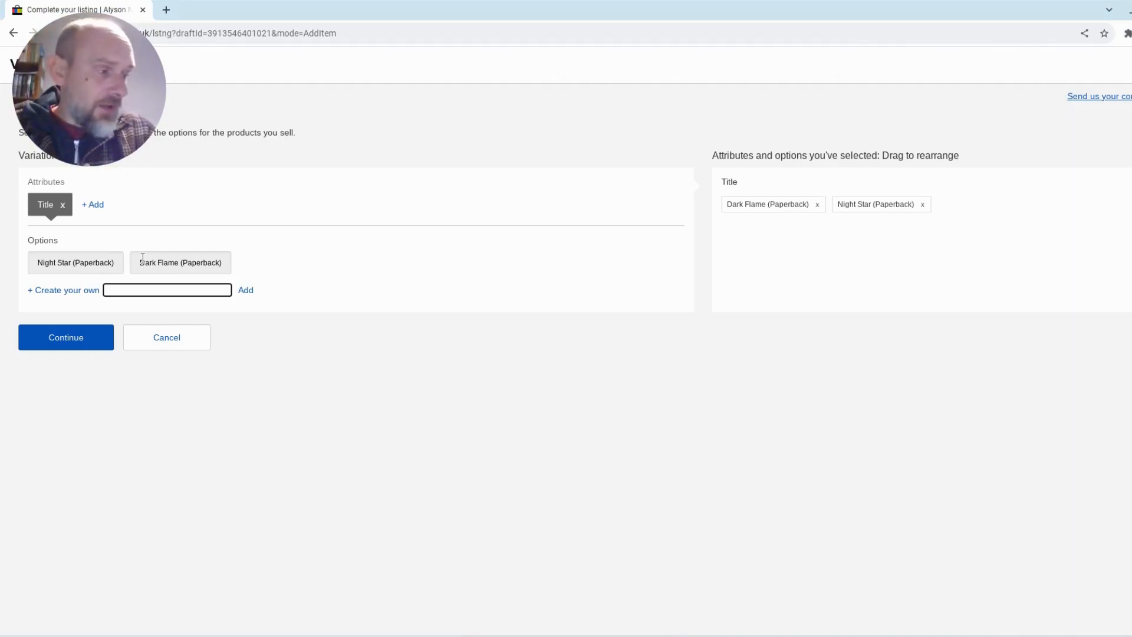
{"action": "type", "text": "Evermore"}
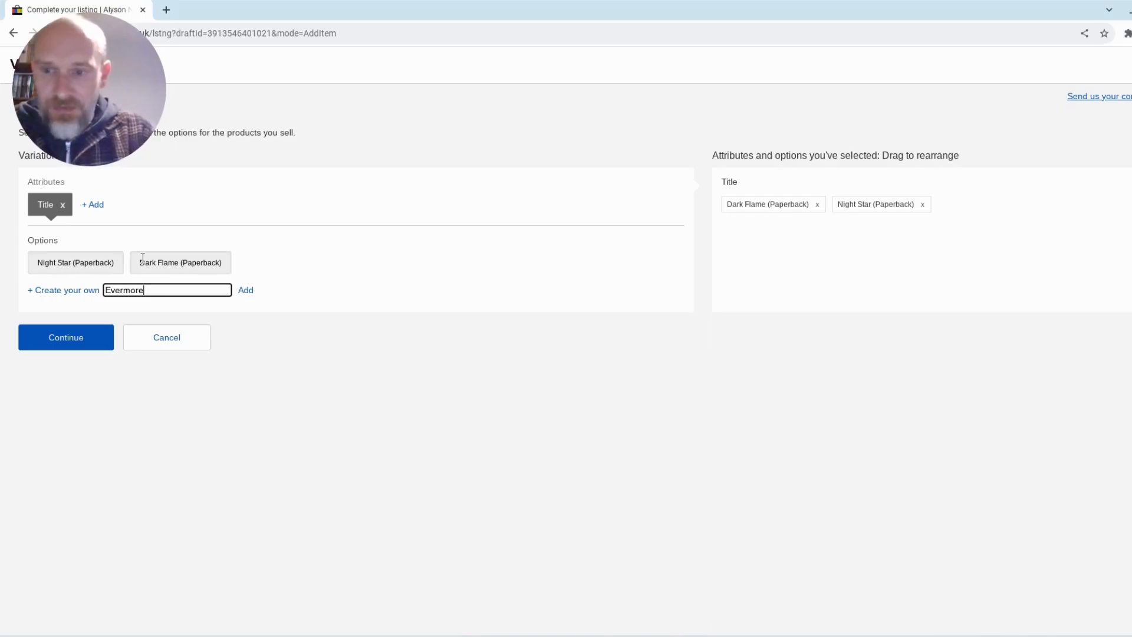
{"action": "type", "text": " (Paperback"}
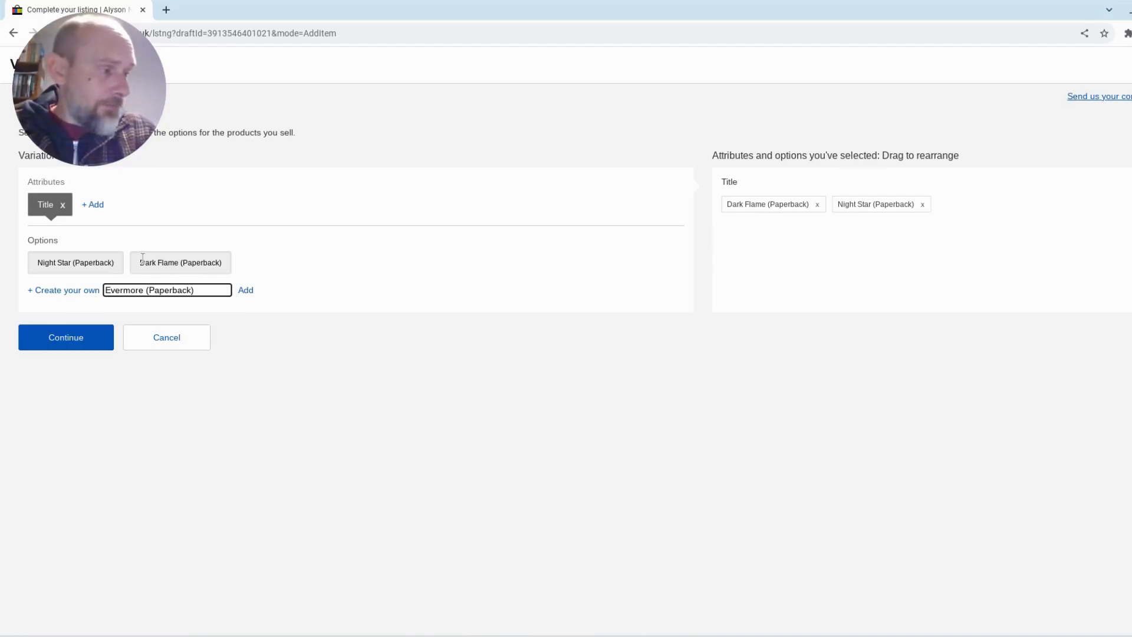
{"action": "key", "text": "Return"}
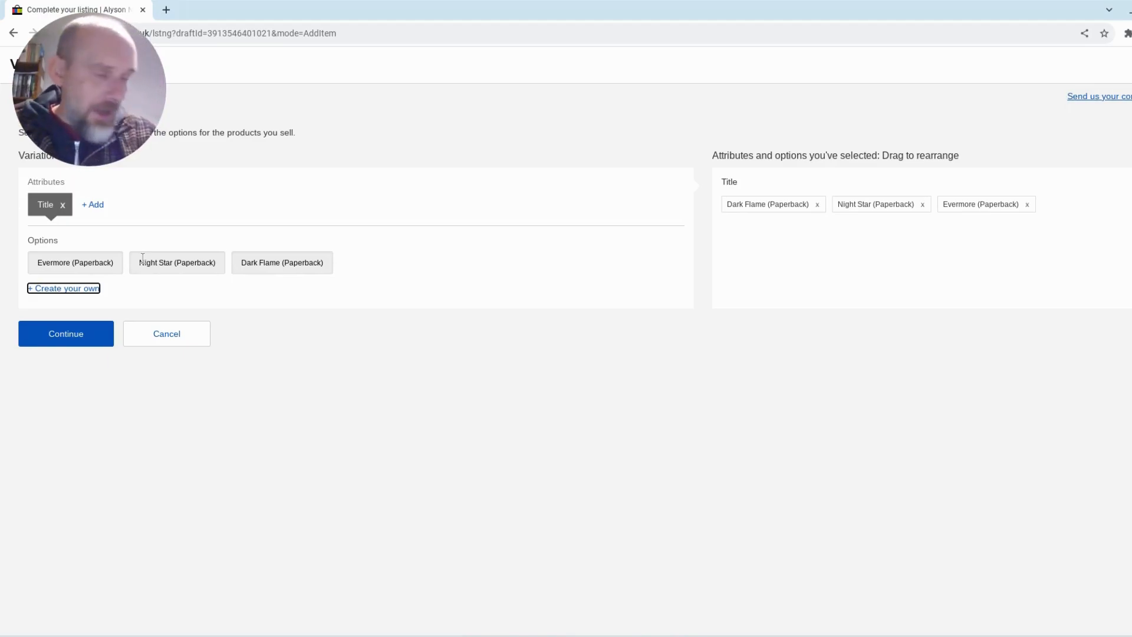
Step: Create the Title option "Shadow Land (Paperback)"
{"action": "key", "text": "Return"}
{"action": "type", "text": "Shad"}
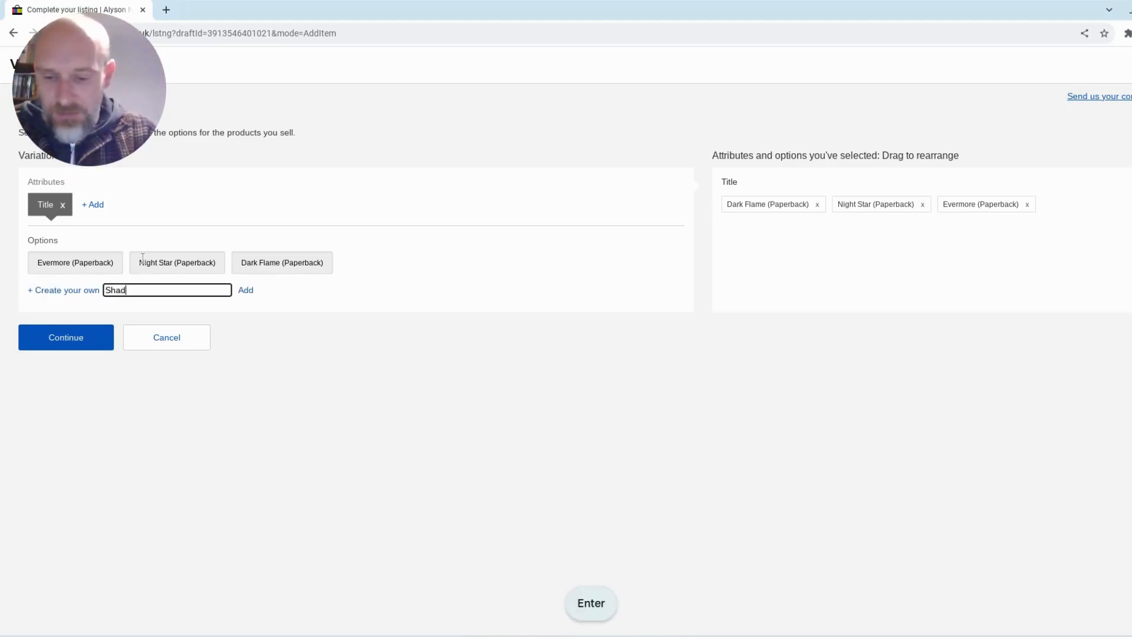
{"action": "type", "text": "ow Land"}
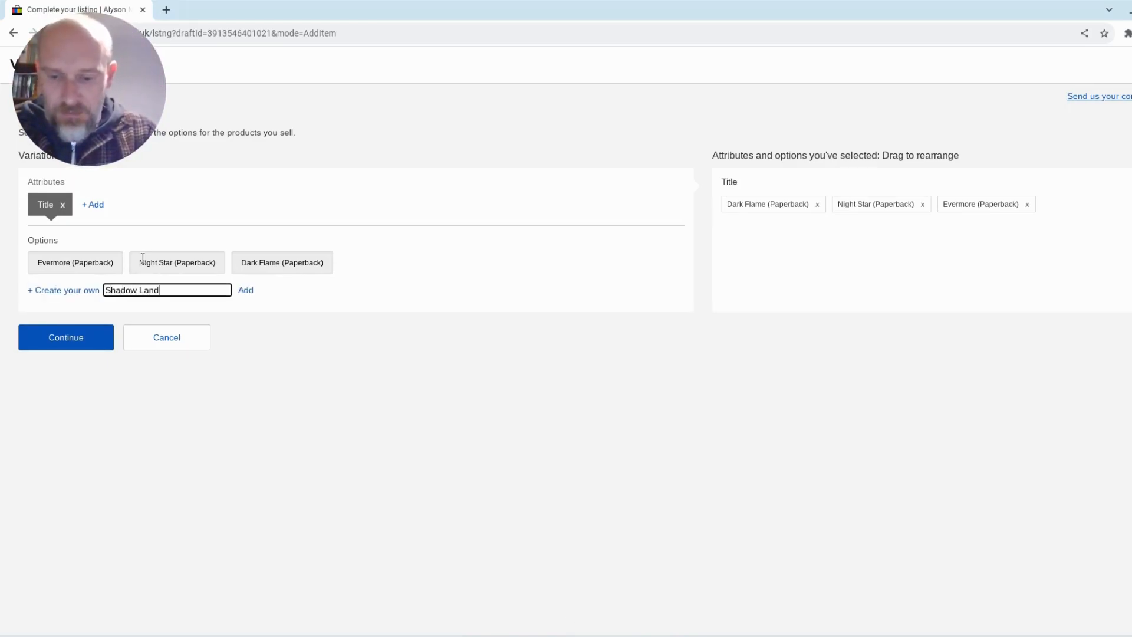
{"action": "type", "text": " (Paperback)"}
{"action": "key", "text": "Return"}
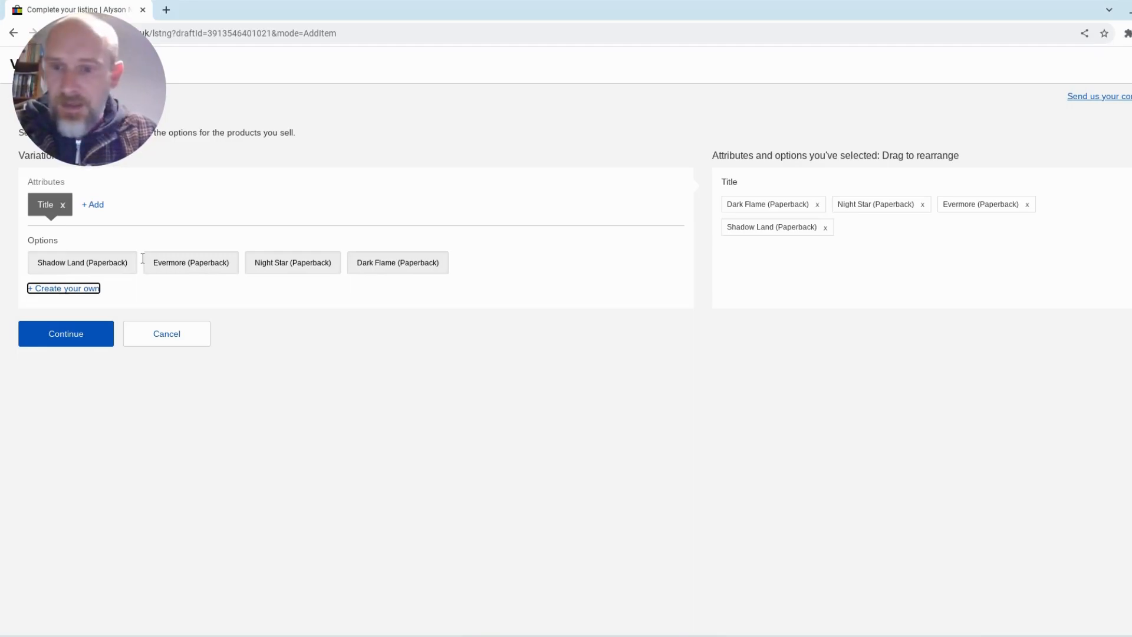
Step: Create the Title option "Blue Moon (Paperback)" and continue to the variation photos and combinations
{"action": "key", "text": "Return"}
{"action": "type", "text": "Blue "}
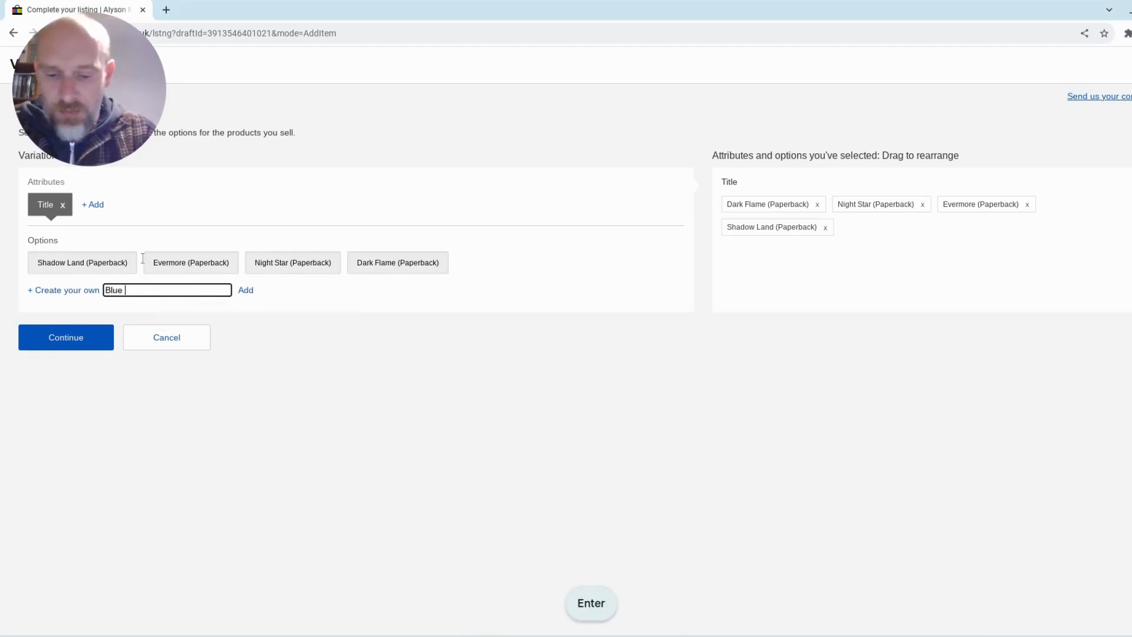
{"action": "type", "text": "Moon (P"}
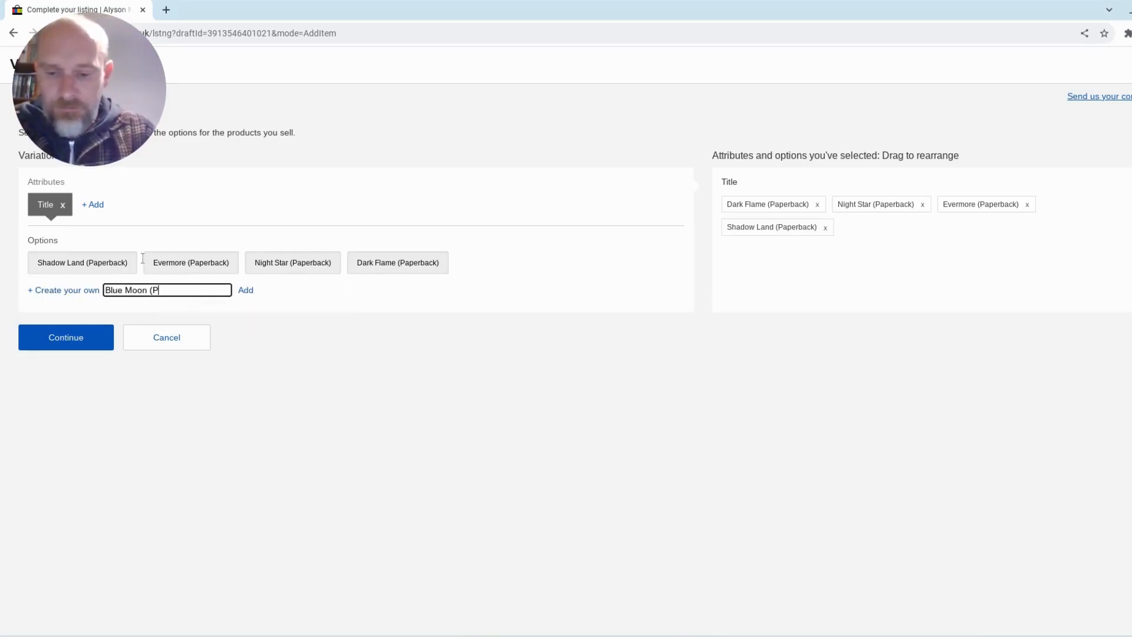
{"action": "type", "text": "aperback"}
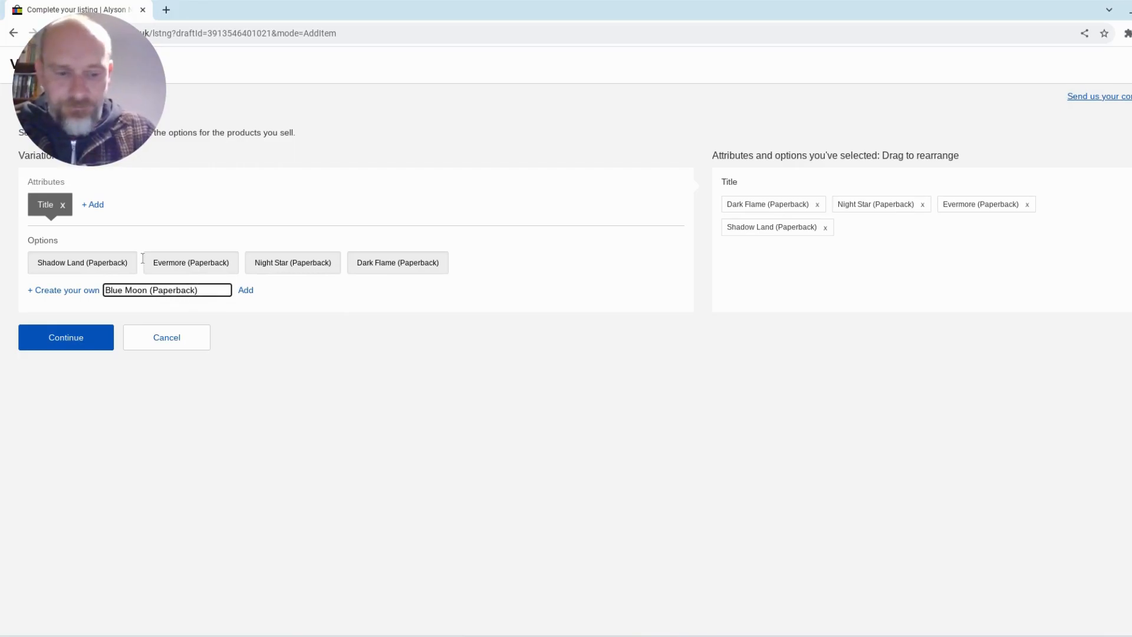
{"action": "key", "text": "Return"}
{"action": "left_click", "coordinate": [77, 336]}
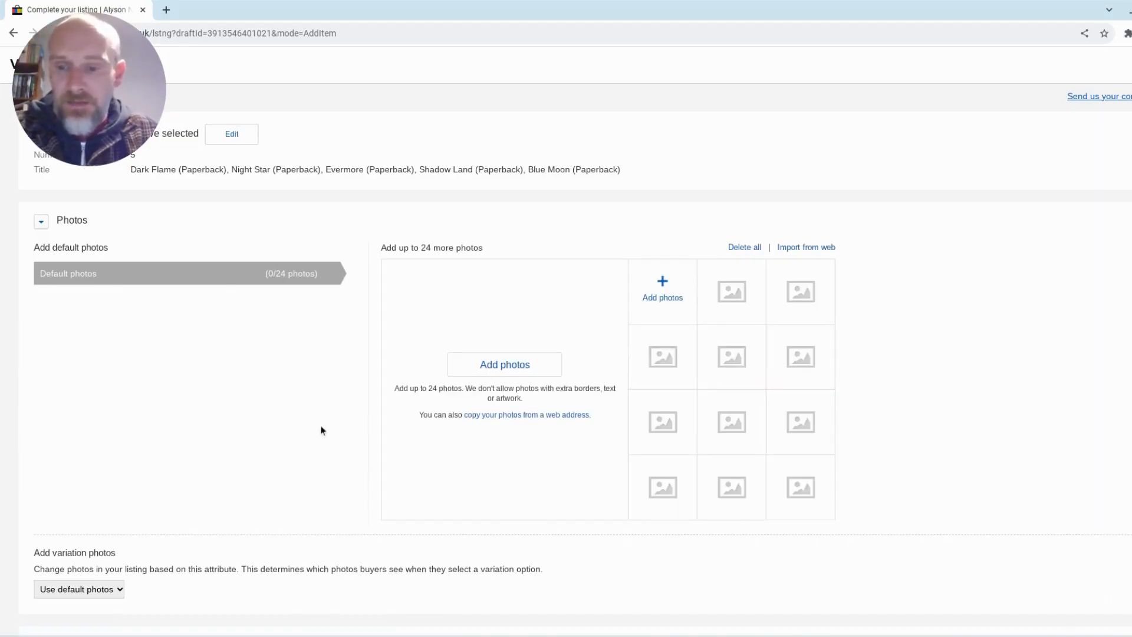
Step: Set the quantity to 2 for both the Dark Flame and Night Star variations
{"action": "scroll", "coordinate": [289, 448], "scroll_direction": "down", "scroll_amount": 7}
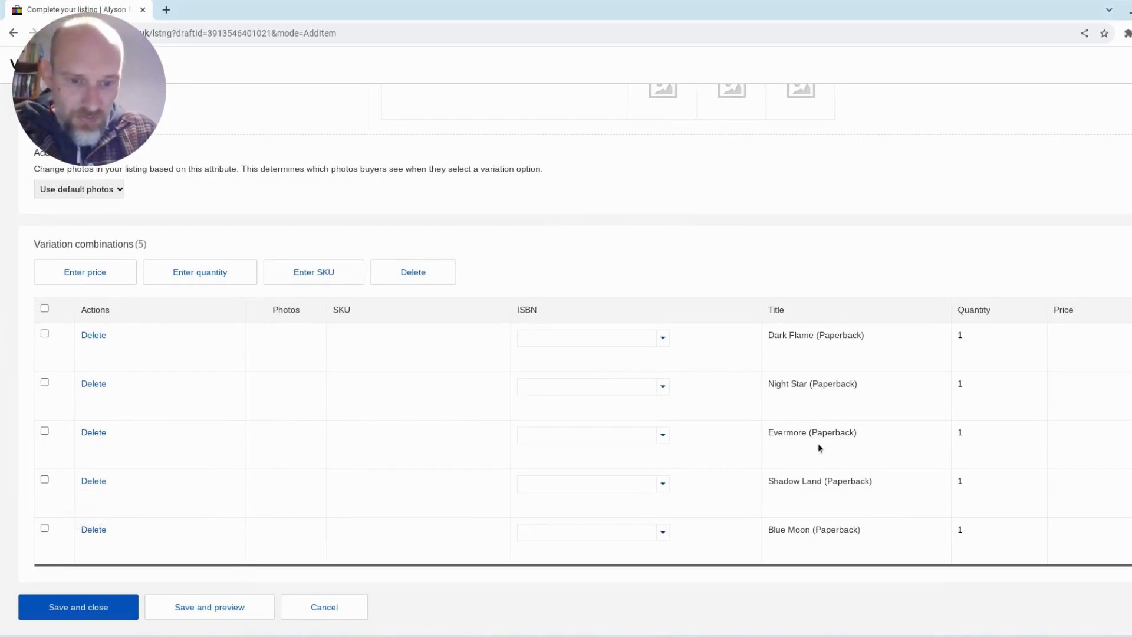
{"action": "left_click", "coordinate": [982, 337]}
{"action": "type", "text": "2"}
{"action": "double_click", "coordinate": [987, 382]}
{"action": "type", "text": "2"}
Step: Select all the variation combinations and set their price to 2.85
{"action": "left_click", "coordinate": [44, 308]}
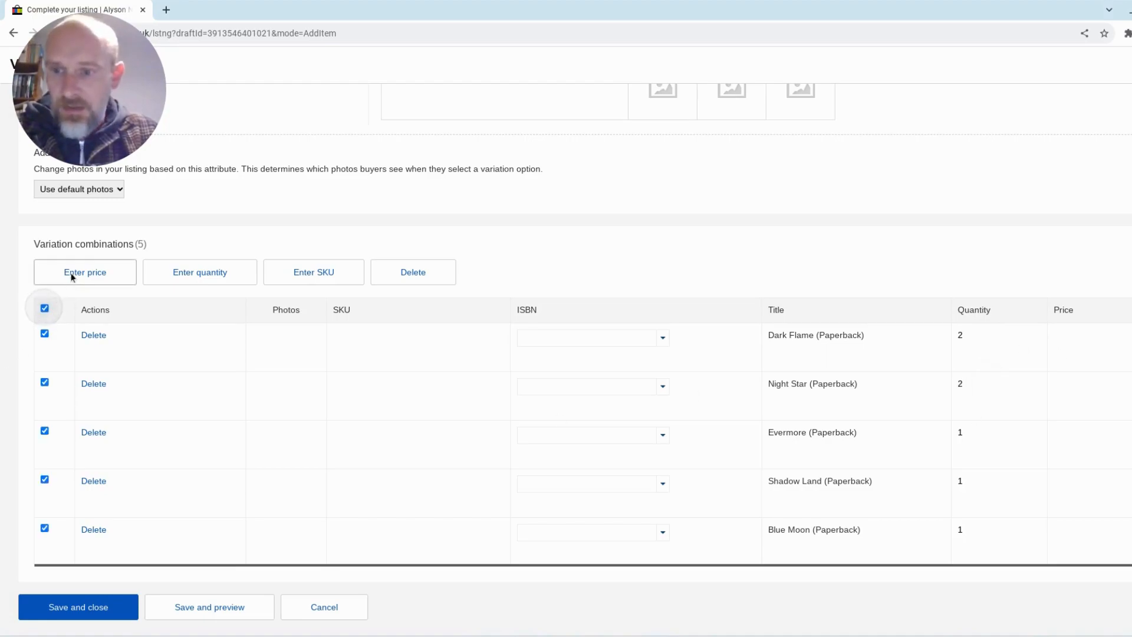
{"action": "left_click", "coordinate": [70, 280]}
{"action": "type", "text": "2.8"}
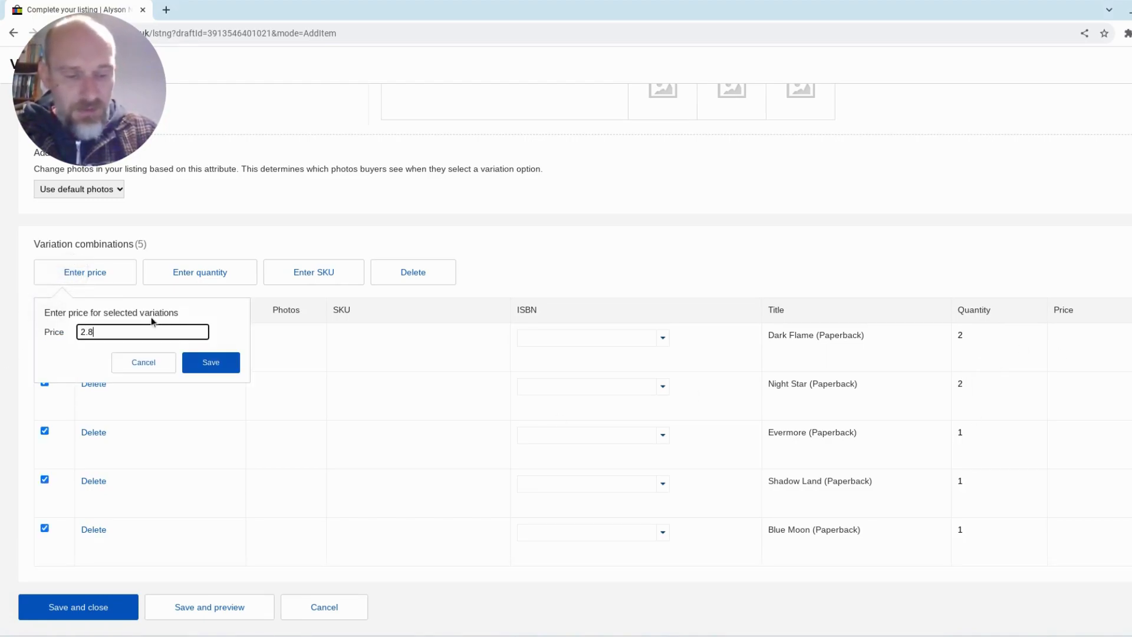
{"action": "left_click", "coordinate": [214, 364]}
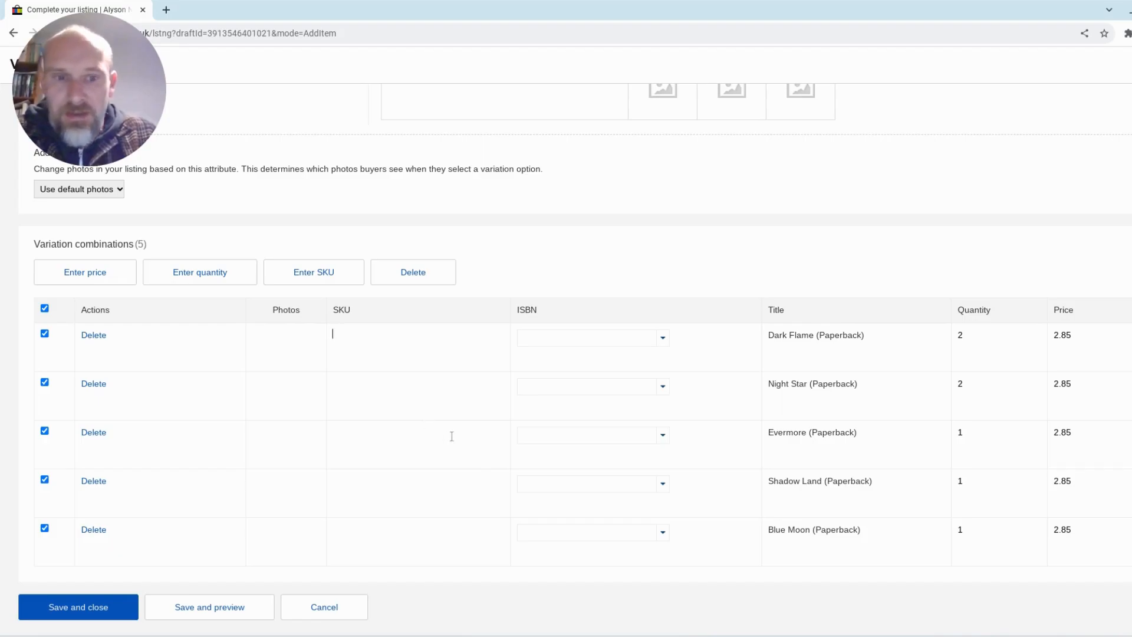
Step: Save the variation combinations and close the variations editor
{"action": "scroll", "coordinate": [452, 435], "scroll_direction": "up", "scroll_amount": 3}
{"action": "scroll", "coordinate": [454, 434], "scroll_direction": "up", "scroll_amount": 4}
{"action": "scroll", "coordinate": [455, 432], "scroll_direction": "down", "scroll_amount": 7}
{"action": "scroll", "coordinate": [460, 432], "scroll_direction": "up", "scroll_amount": 7}
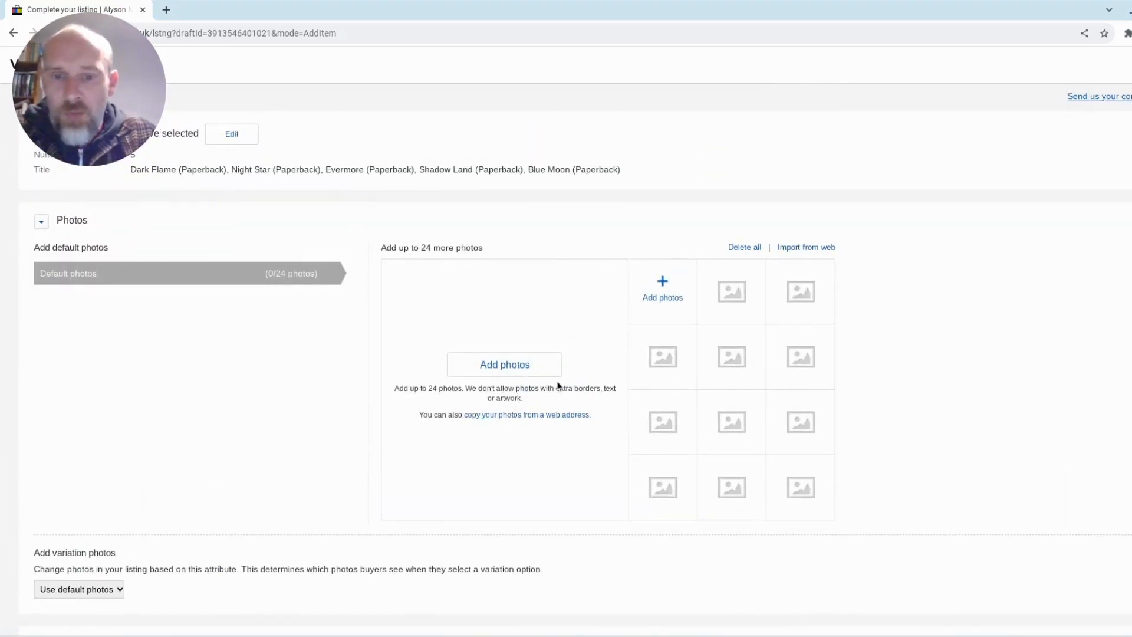
{"action": "scroll", "coordinate": [559, 384], "scroll_direction": "down", "scroll_amount": 7}
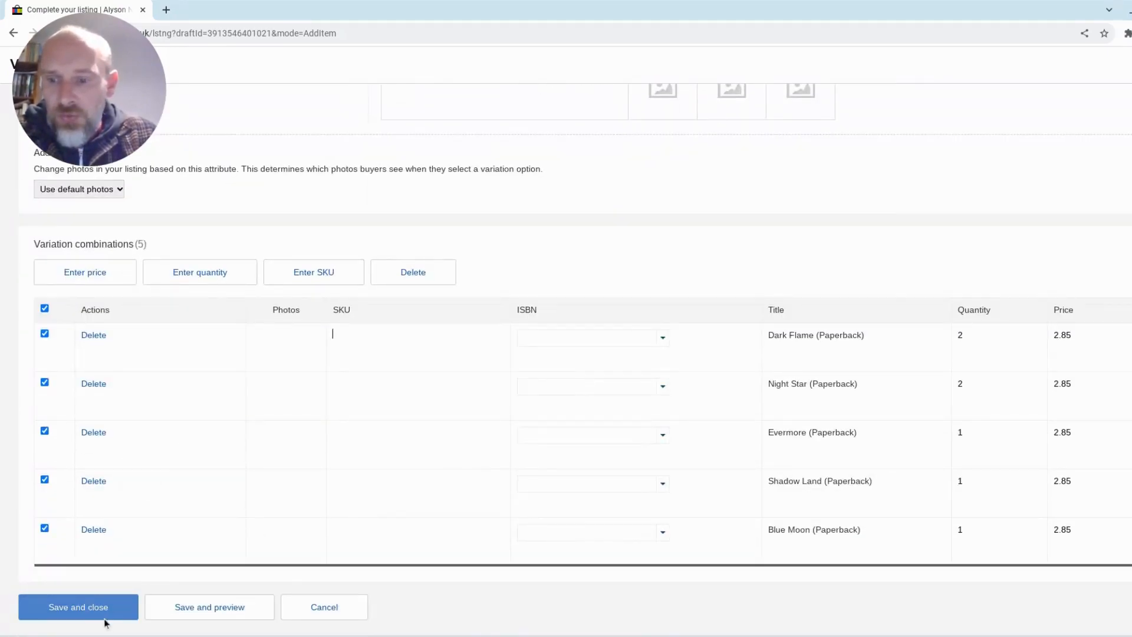
{"action": "left_click", "coordinate": [106, 615]}
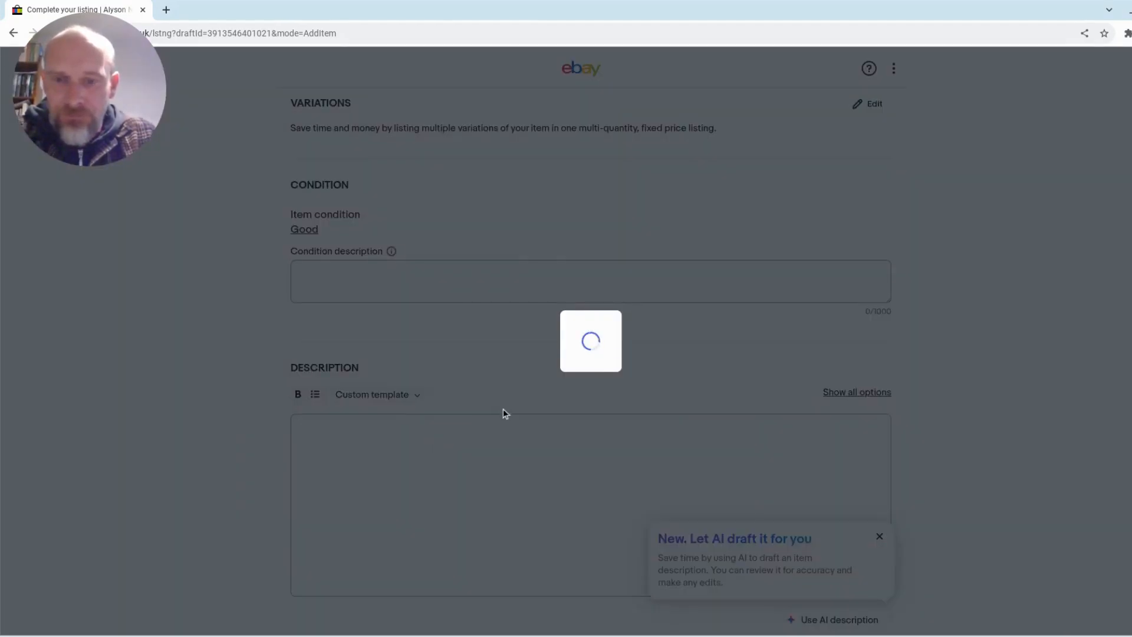
Step: Save the unfinished listing for later as a draft
{"action": "scroll", "coordinate": [512, 471], "scroll_direction": "down", "scroll_amount": 15}
{"action": "scroll", "coordinate": [513, 471], "scroll_direction": "down", "scroll_amount": 12}
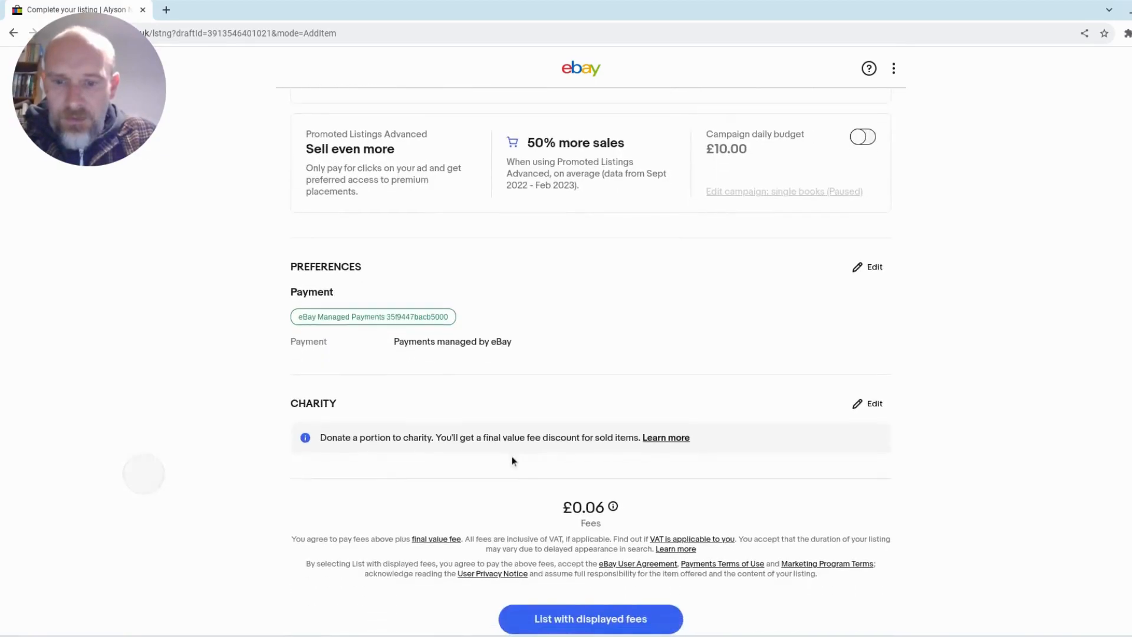
{"action": "scroll", "coordinate": [512, 461], "scroll_direction": "down", "scroll_amount": 3}
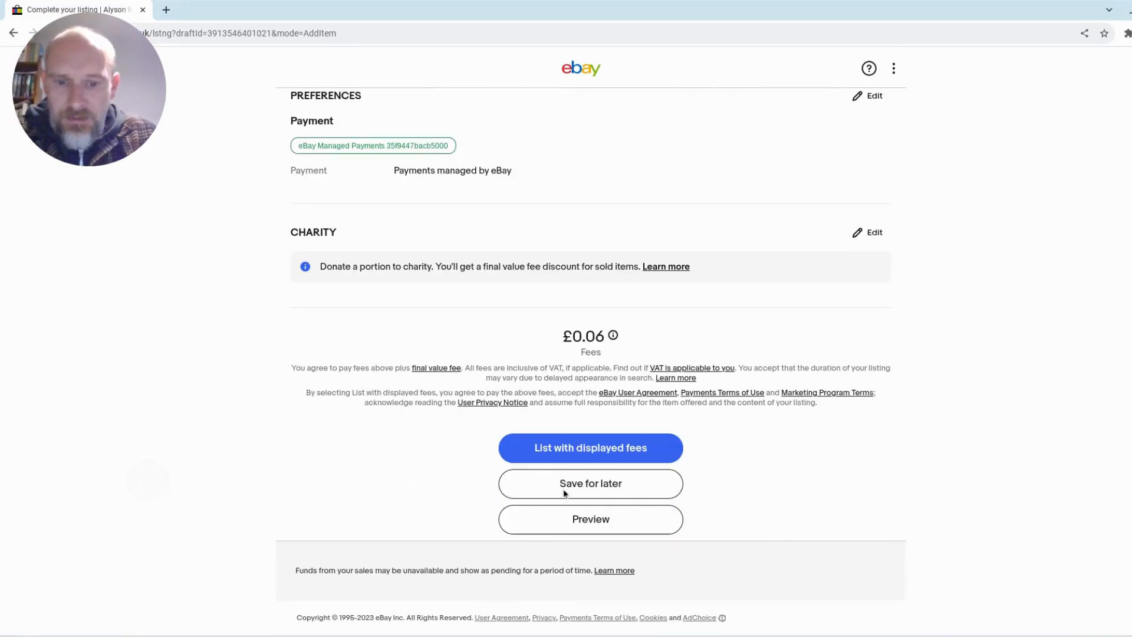
{"action": "left_click", "coordinate": [563, 493]}
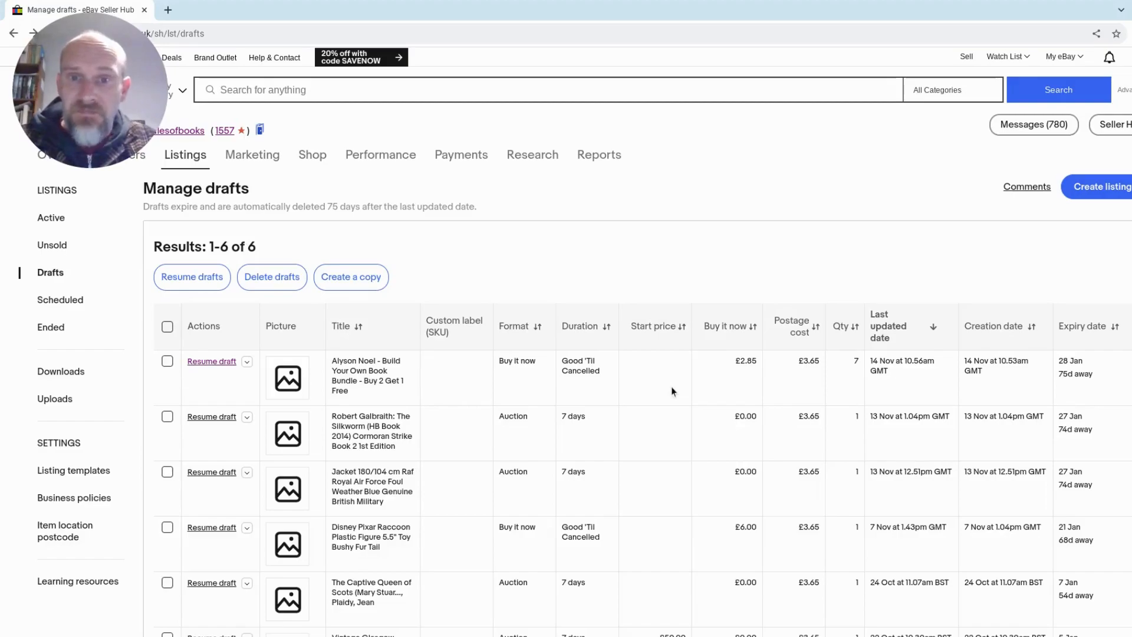
Step: Resume the "Alyson Noel - Build Your Own Book Bundle - Buy 2 Get 1 Free" draft and open its variations for editing
{"action": "left_click", "coordinate": [208, 364]}
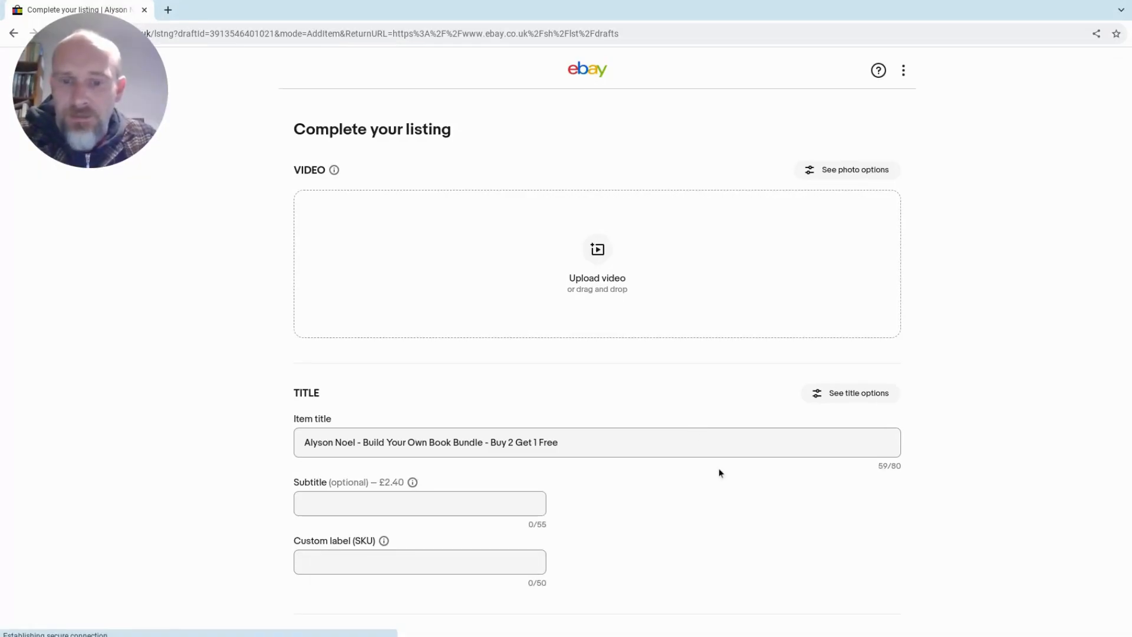
{"action": "scroll", "coordinate": [720, 472], "scroll_direction": "down", "scroll_amount": 10}
{"action": "scroll", "coordinate": [719, 472], "scroll_direction": "down", "scroll_amount": 8}
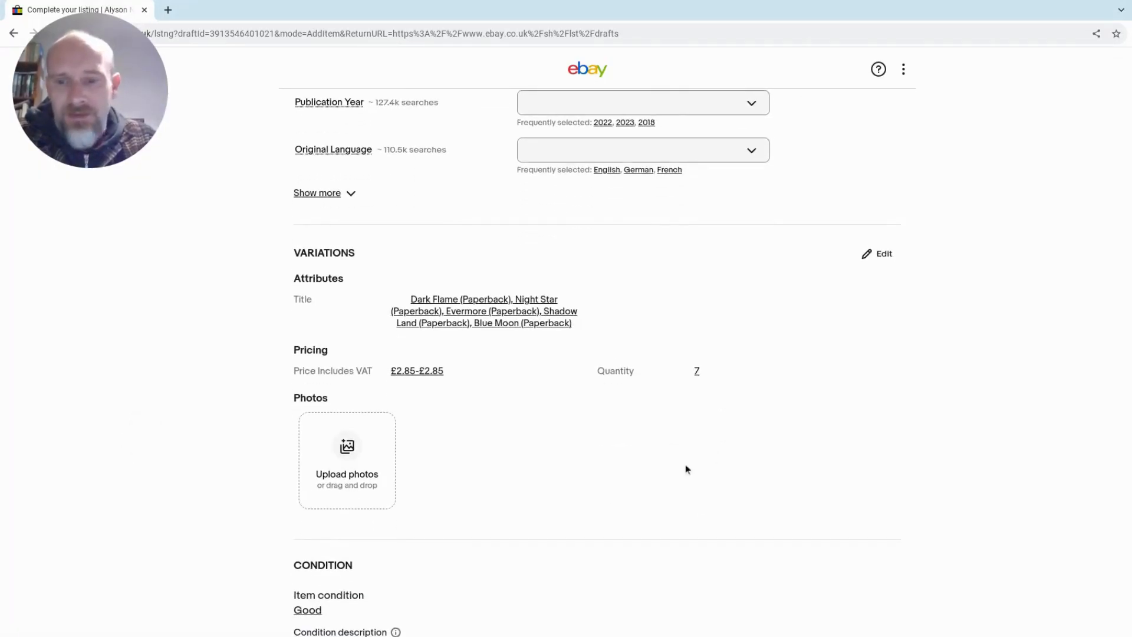
{"action": "left_click", "coordinate": [878, 256]}
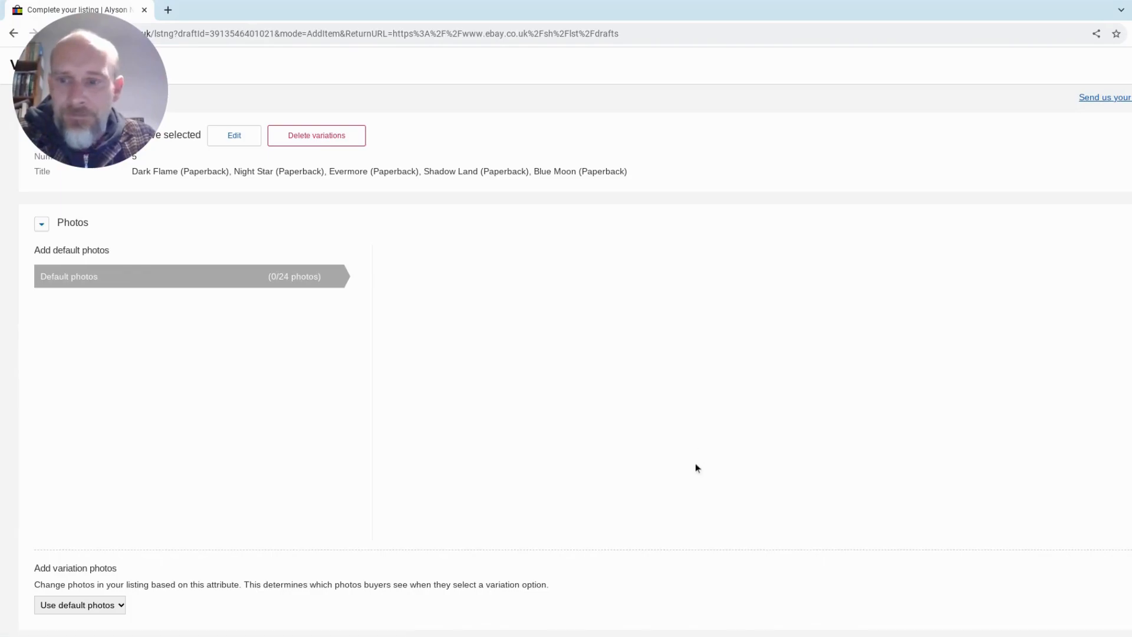
Step: Add IMG_7374.jpg from attachments.zip as the default photo for the variations
{"action": "scroll", "coordinate": [697, 463], "scroll_direction": "down", "scroll_amount": 3}
{"action": "scroll", "coordinate": [698, 463], "scroll_direction": "up", "scroll_amount": 3}
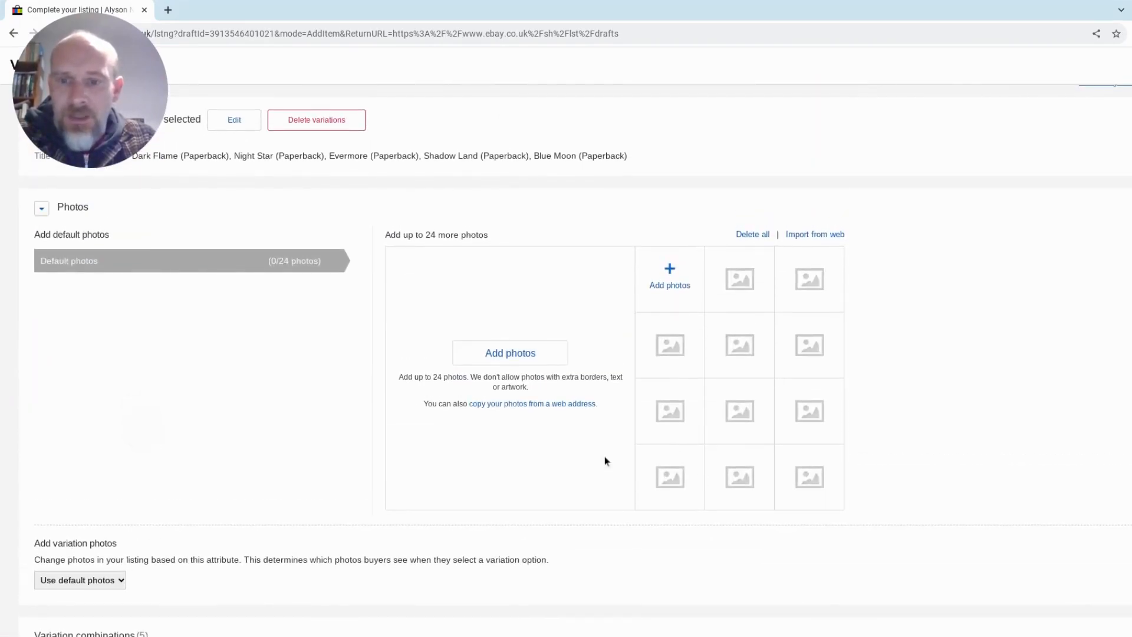
{"action": "left_click", "coordinate": [504, 357]}
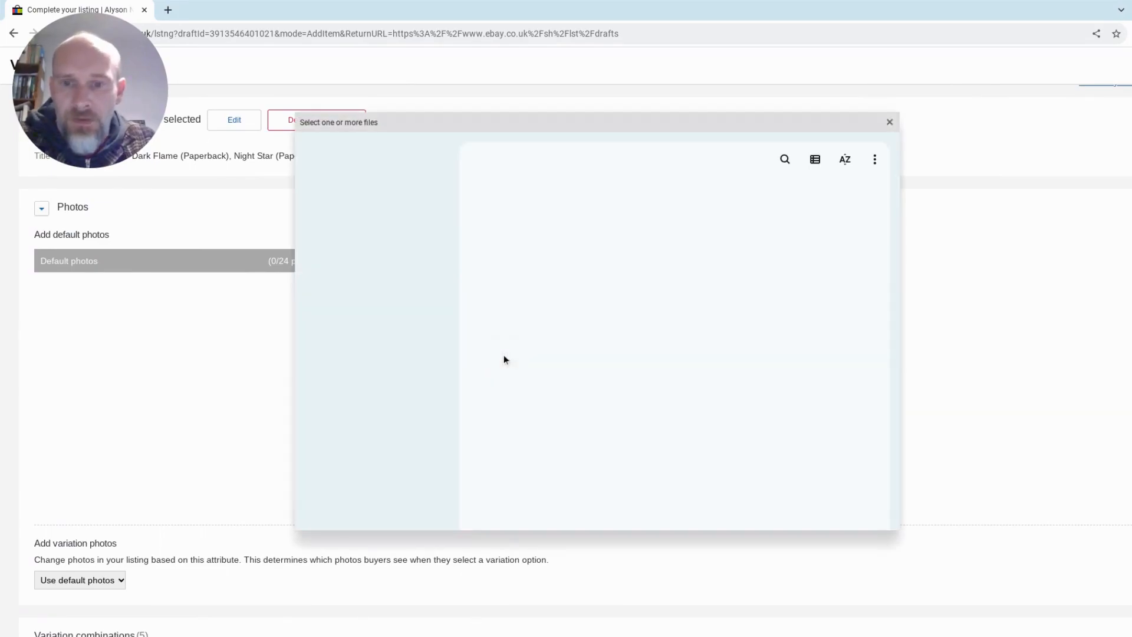
{"action": "left_click", "coordinate": [384, 369]}
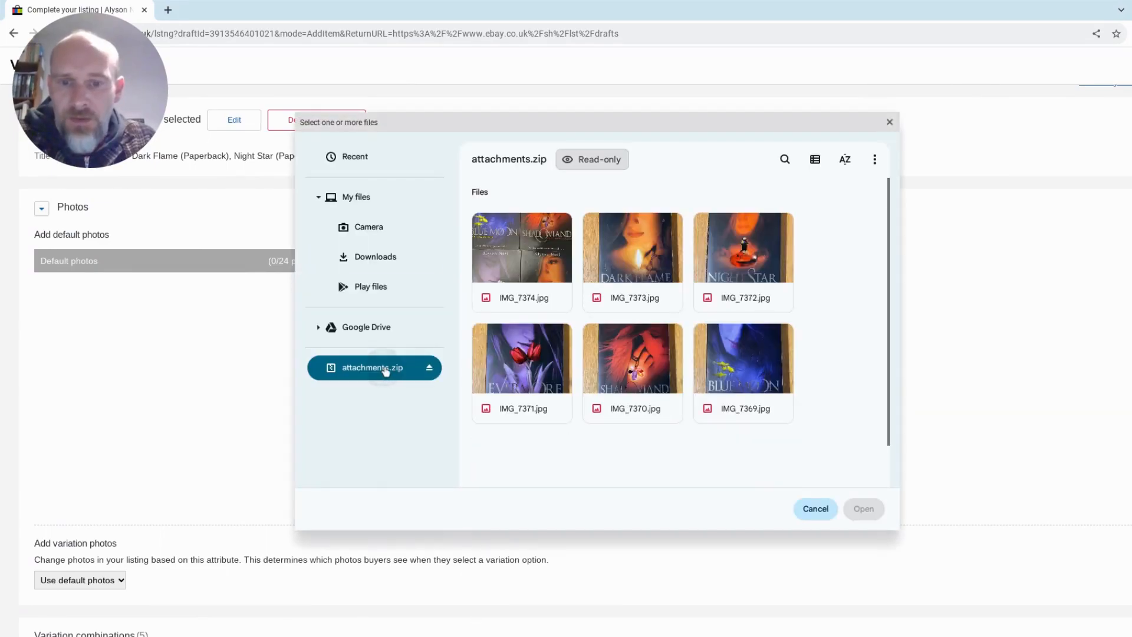
{"action": "left_click", "coordinate": [517, 263]}
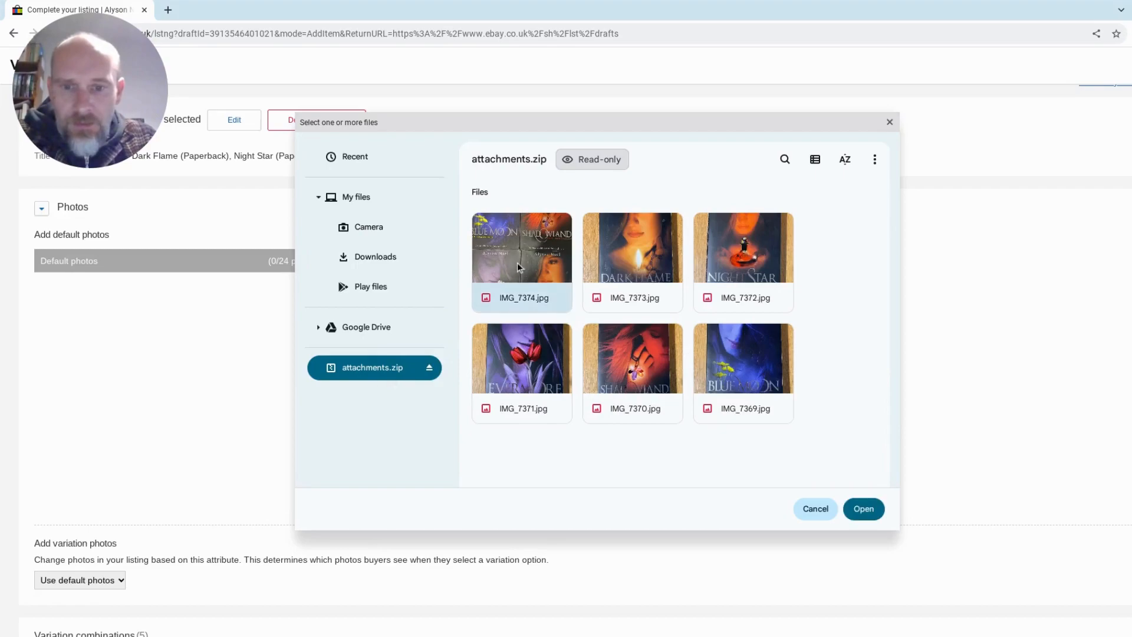
{"action": "left_click", "coordinate": [865, 511]}
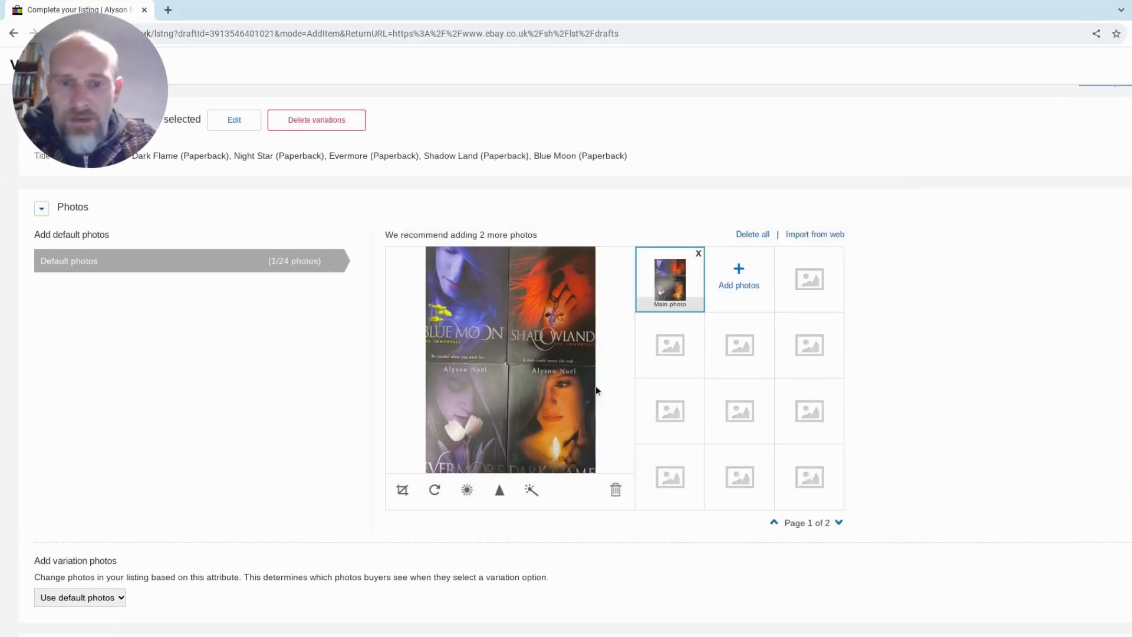
Step: Set variation photos to change by Title and add IMG_7373.jpg to Dark Flame (Paperback)
{"action": "scroll", "coordinate": [399, 443], "scroll_direction": "down", "scroll_amount": 2}
{"action": "scroll", "coordinate": [398, 446], "scroll_direction": "down", "scroll_amount": 2}
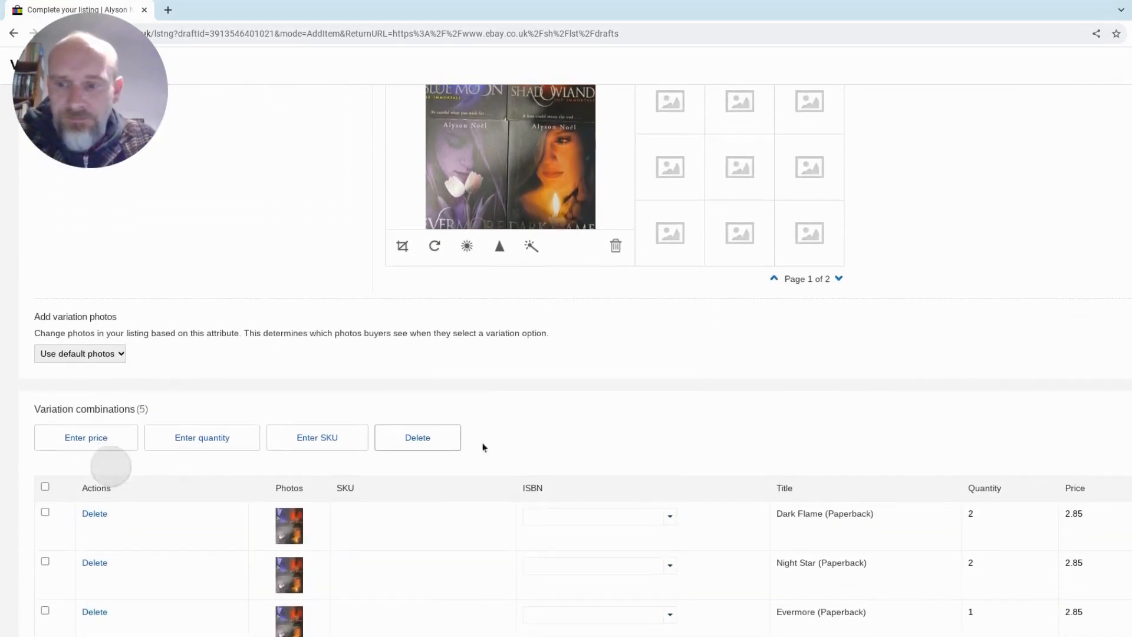
{"action": "scroll", "coordinate": [562, 420], "scroll_direction": "down", "scroll_amount": 3}
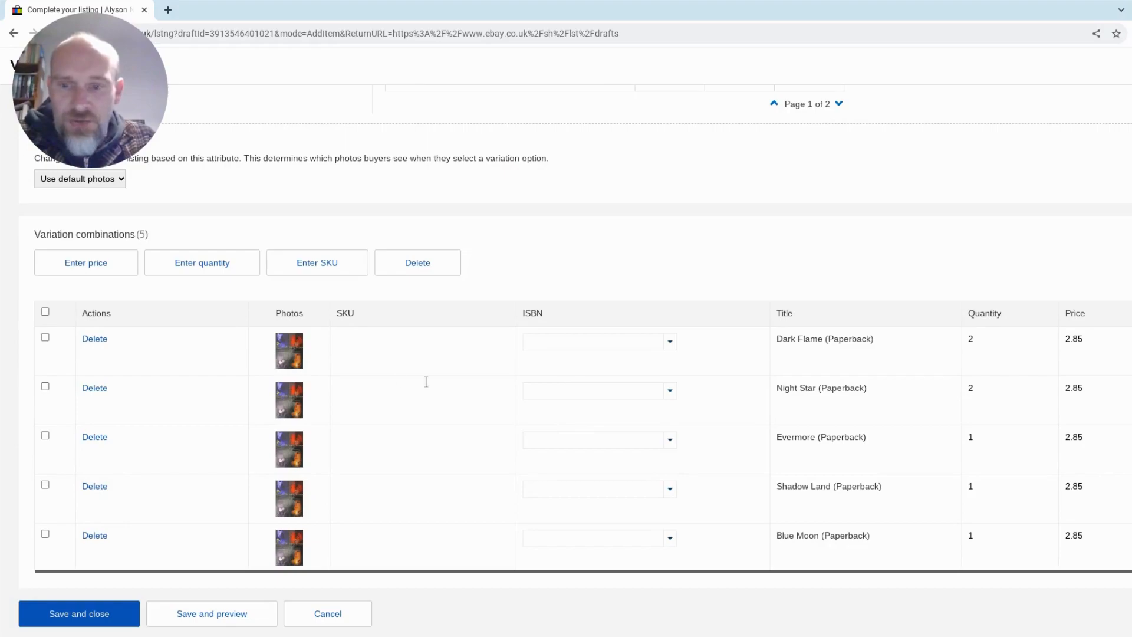
{"action": "scroll", "coordinate": [186, 313], "scroll_direction": "up", "scroll_amount": 2}
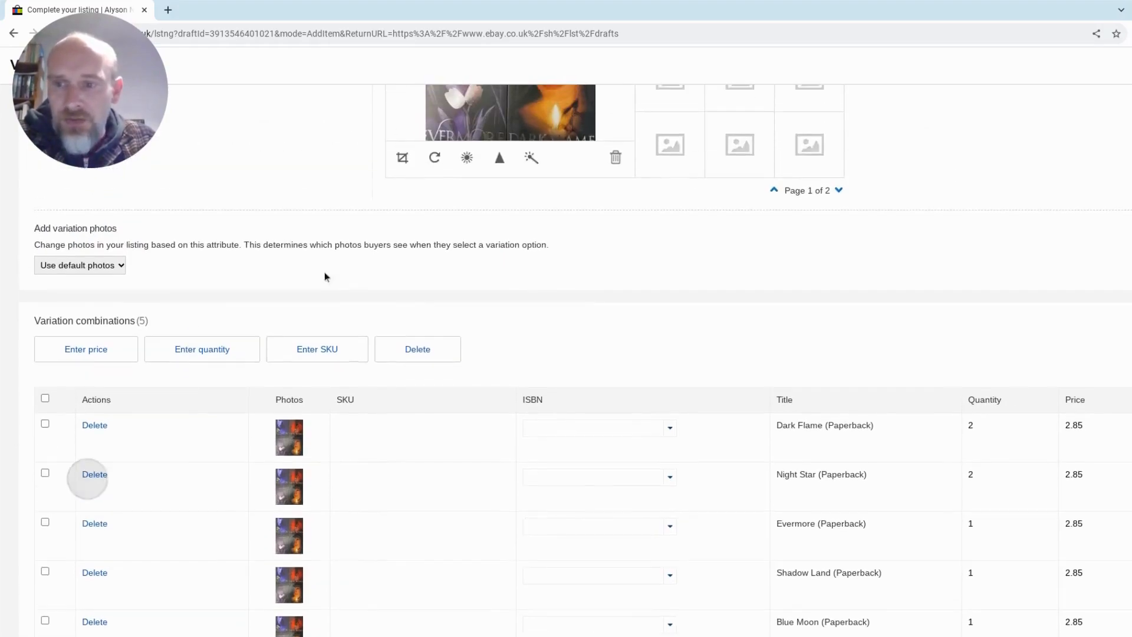
{"action": "left_click", "coordinate": [120, 271]}
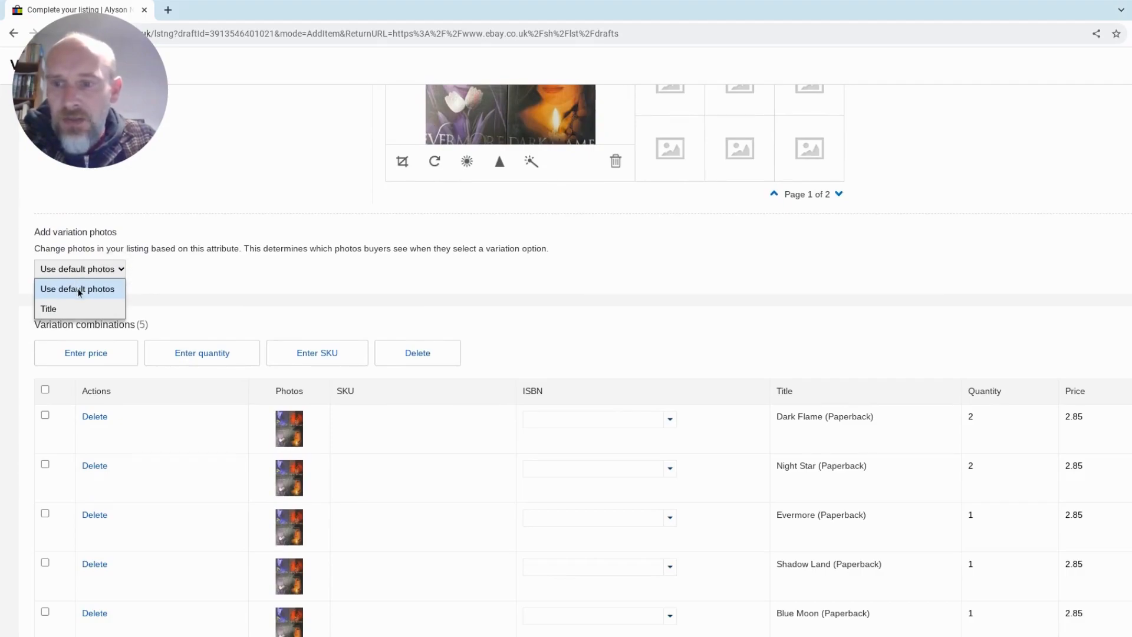
{"action": "left_click", "coordinate": [83, 309]}
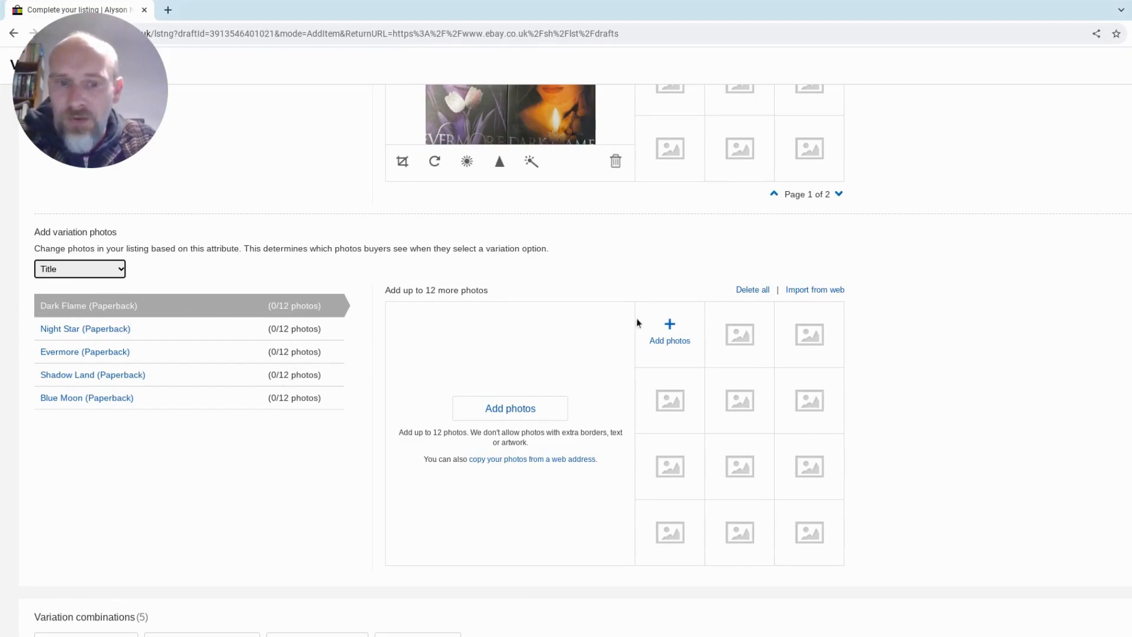
{"action": "left_click", "coordinate": [535, 410]}
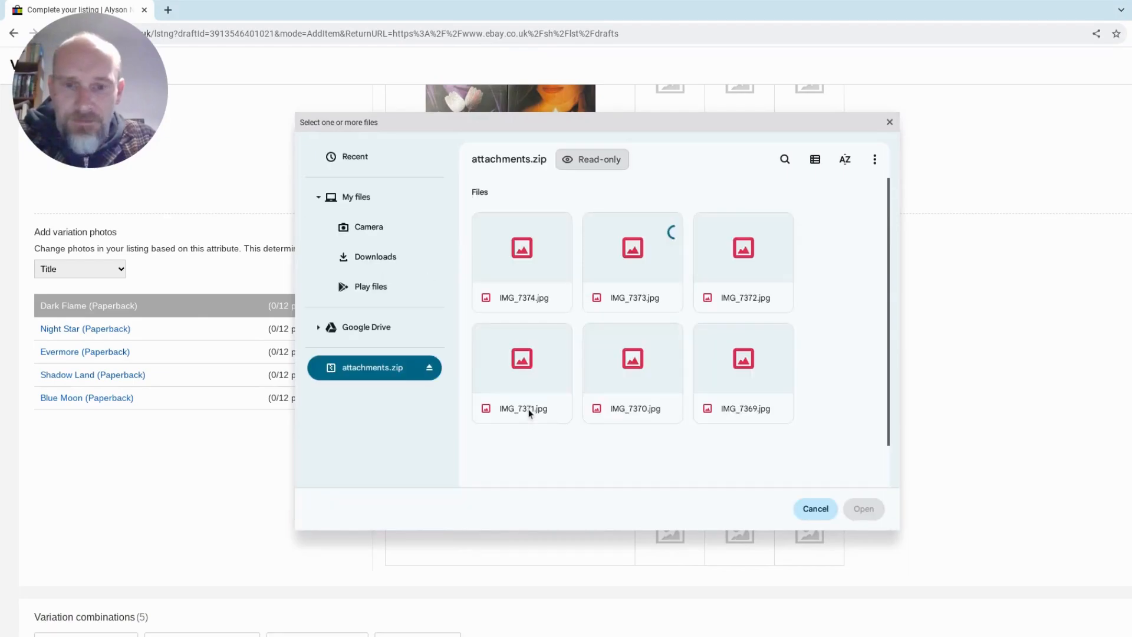
{"action": "left_click", "coordinate": [630, 258]}
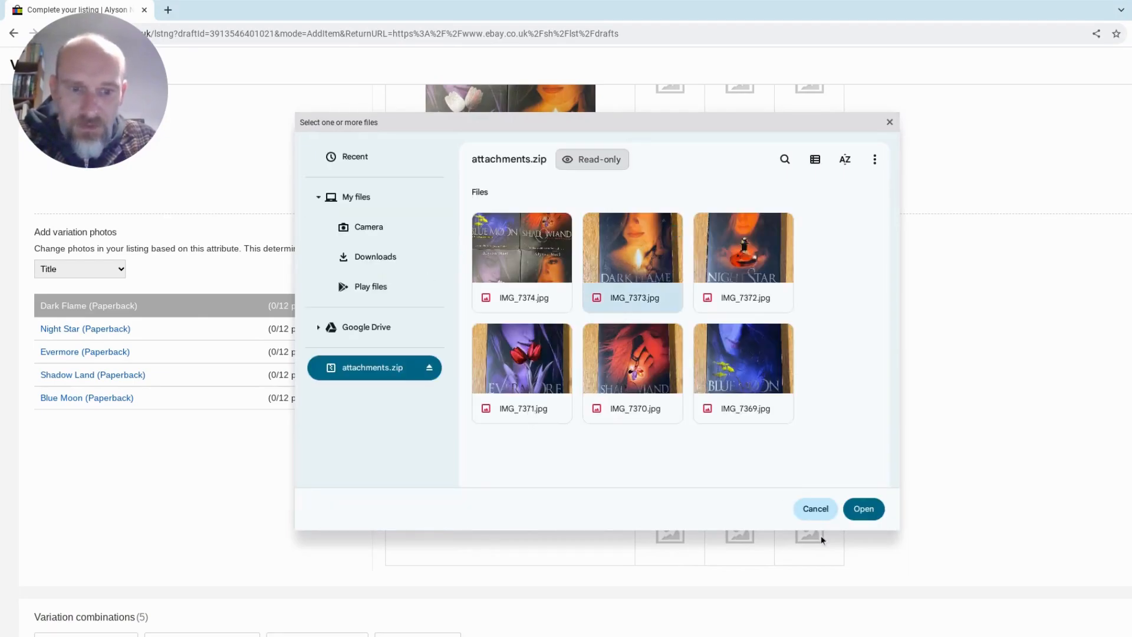
{"action": "left_click", "coordinate": [864, 510]}
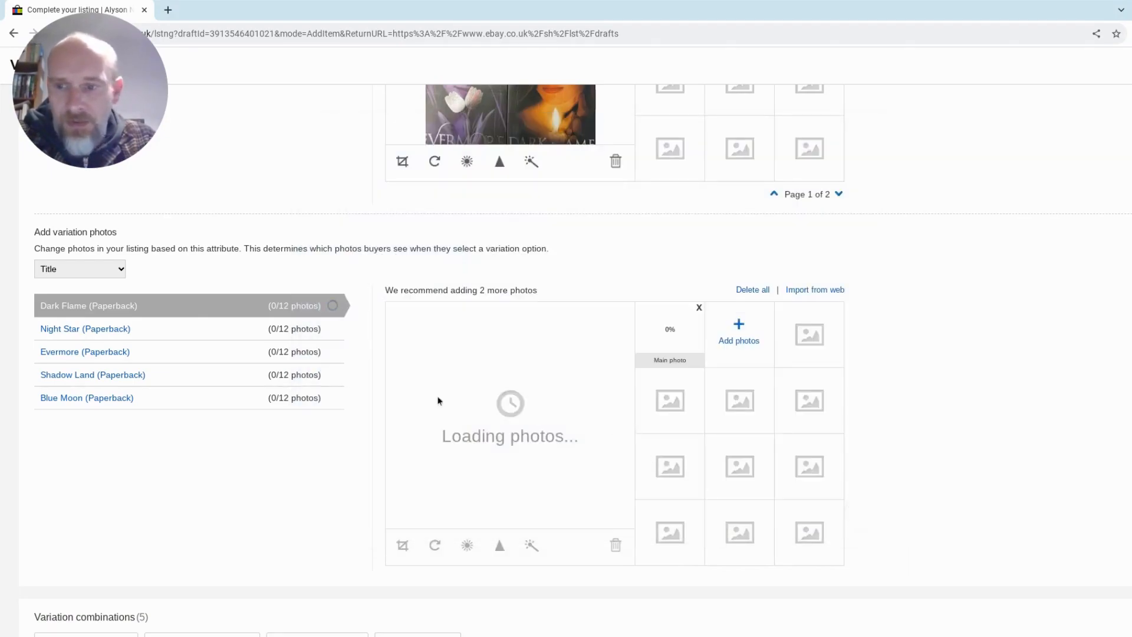
Step: Add IMG_7372.jpg as the photo for the Night Star (Paperback) variation
{"action": "left_click", "coordinate": [248, 330]}
{"action": "left_click", "coordinate": [508, 407]}
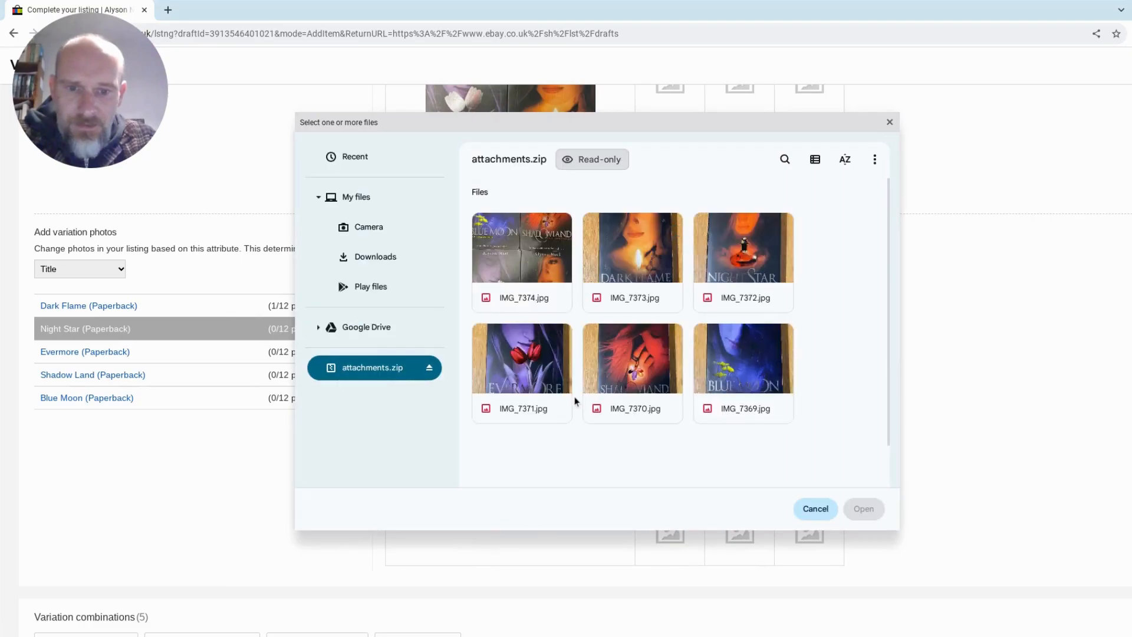
{"action": "left_click", "coordinate": [743, 262]}
{"action": "left_click", "coordinate": [862, 510]}
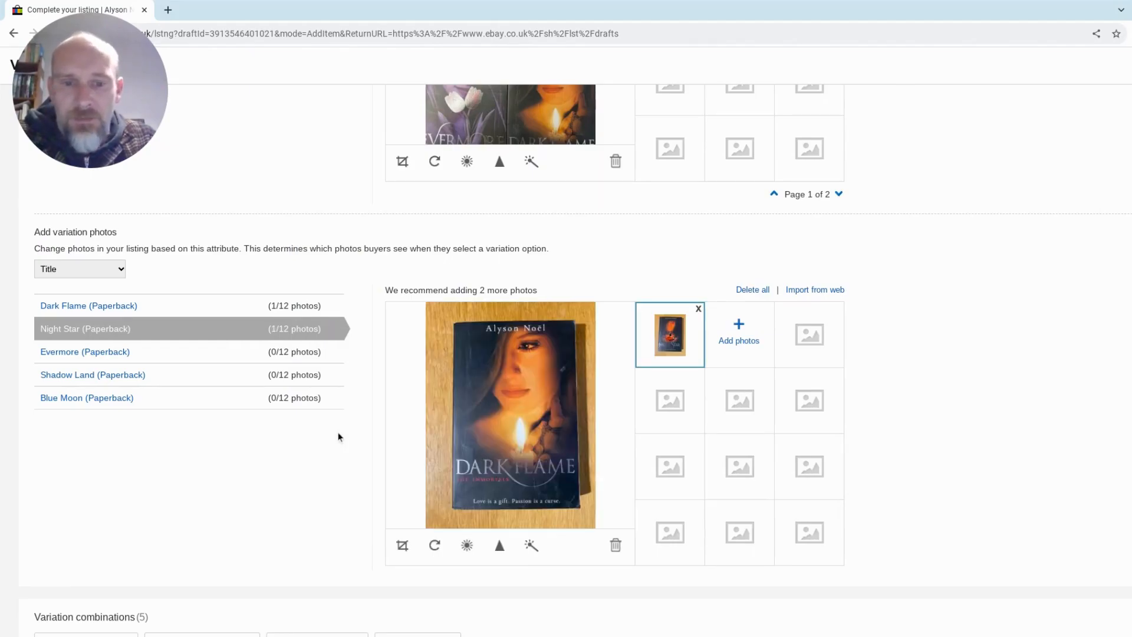
Step: Add IMG_7371.jpg as the photo for the Evermore (Paperback) variation
{"action": "left_click", "coordinate": [284, 353]}
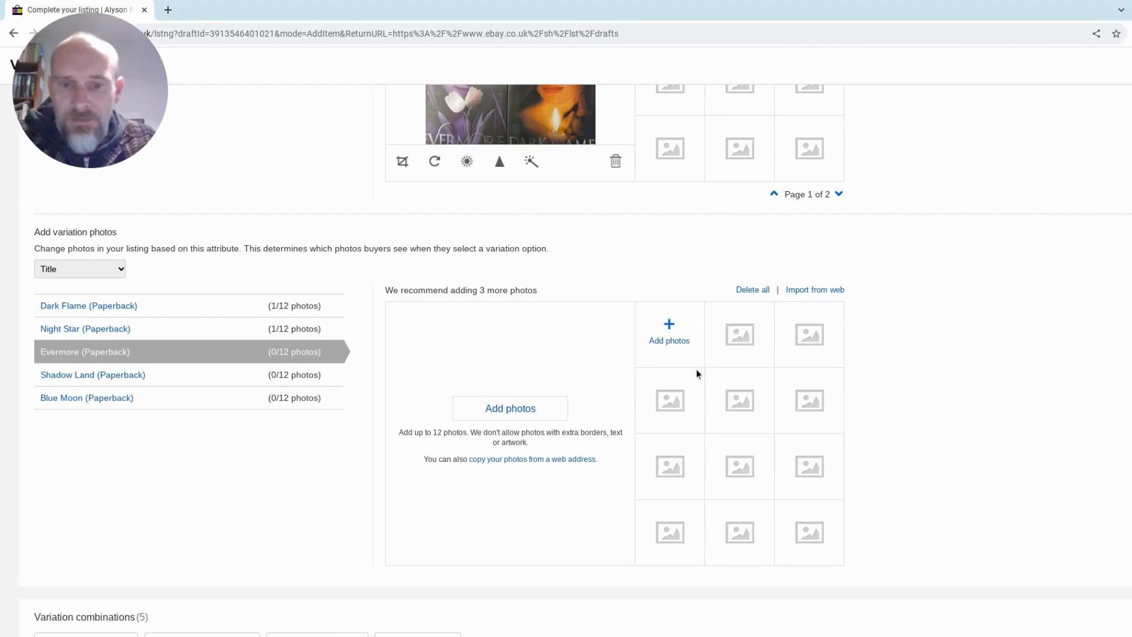
{"action": "left_click", "coordinate": [526, 413]}
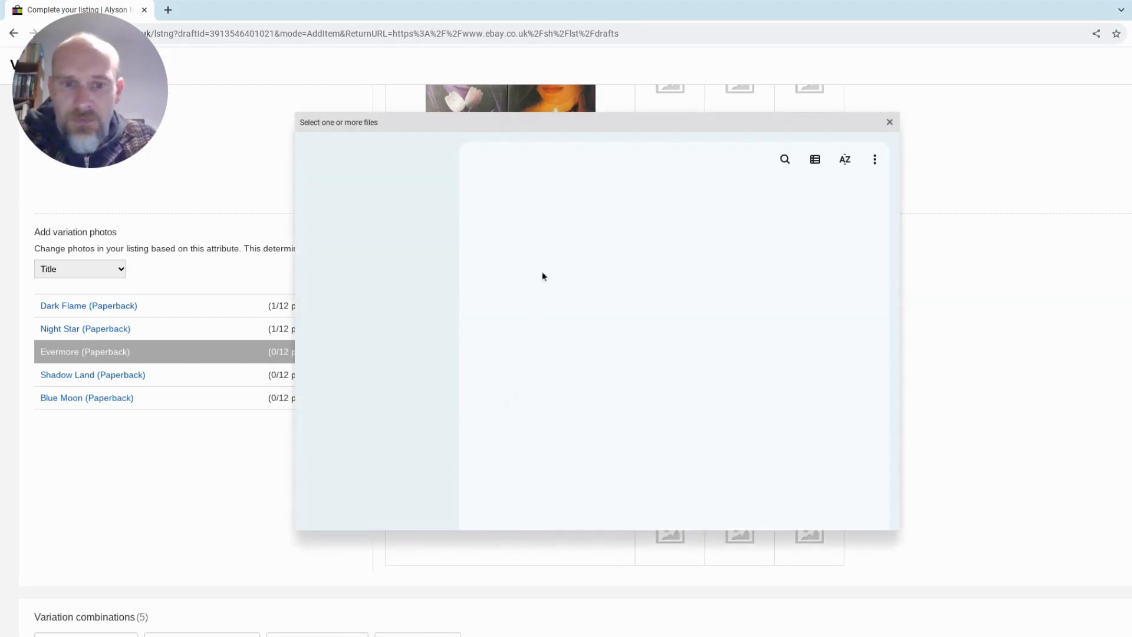
{"action": "left_click", "coordinate": [539, 373]}
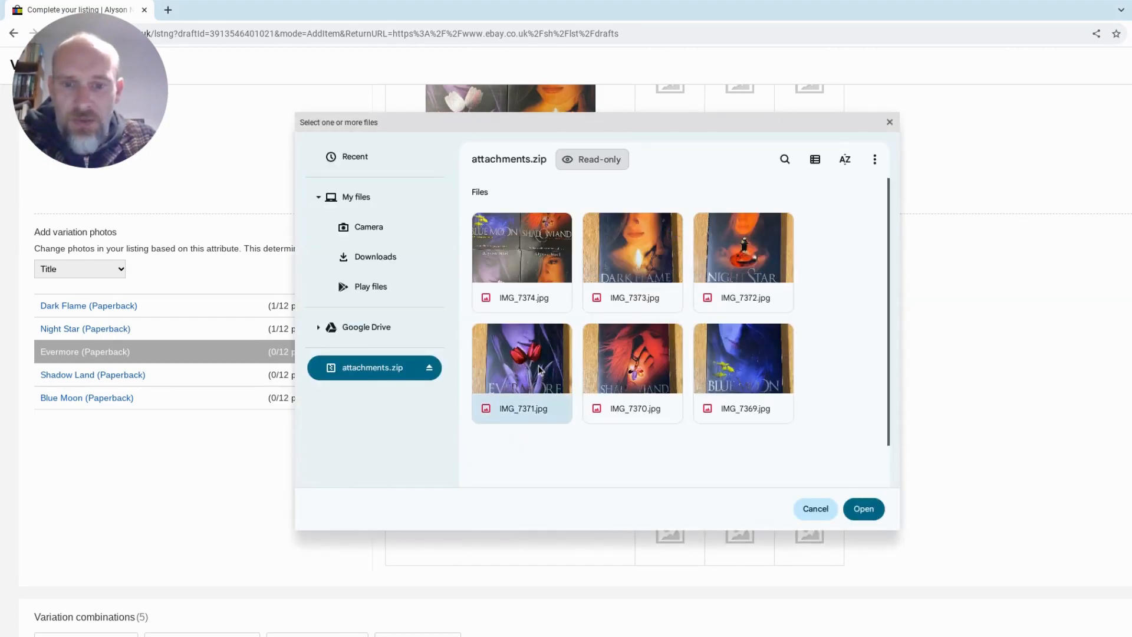
{"action": "left_click", "coordinate": [864, 509]}
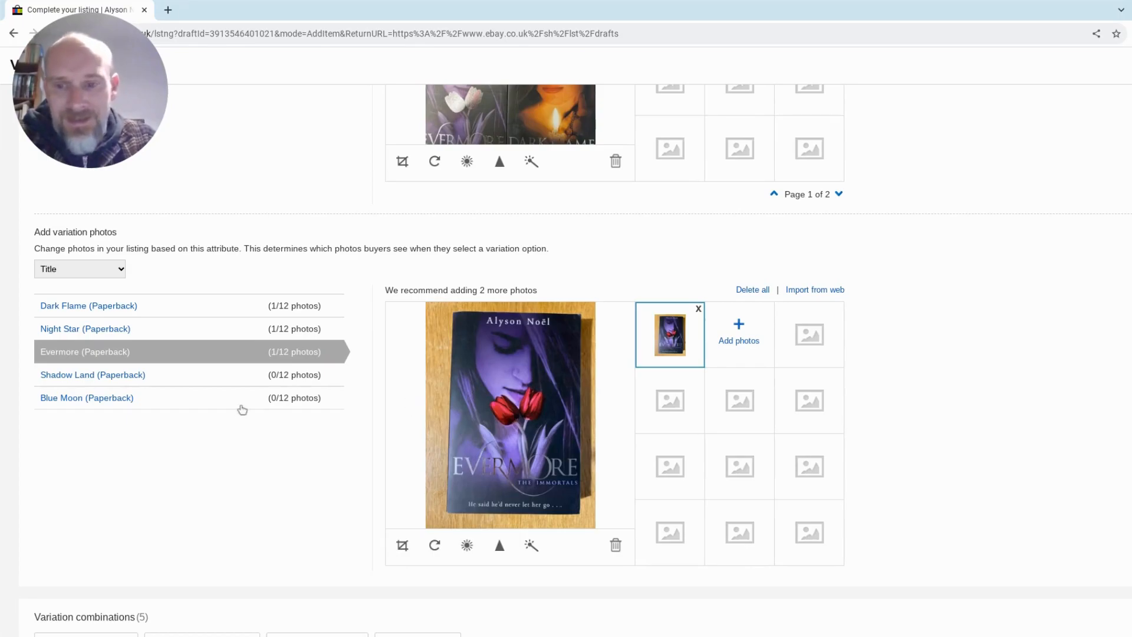
Step: Add IMG_7370.jpg as the photo for the Shadow Land (Paperback) variation
{"action": "left_click", "coordinate": [253, 380]}
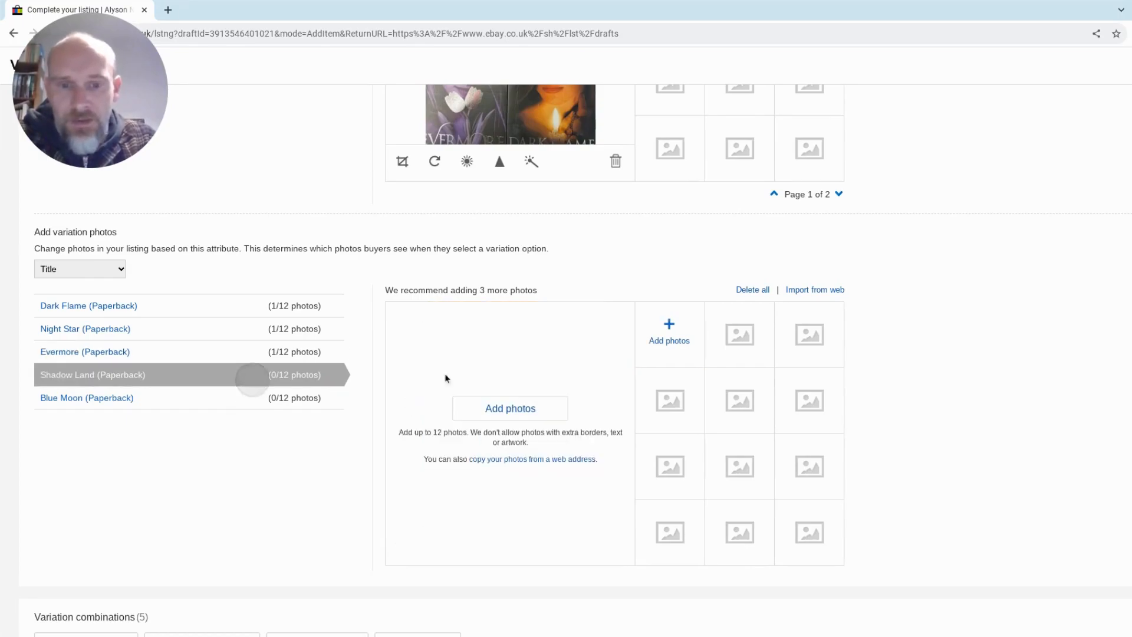
{"action": "left_click", "coordinate": [515, 415]}
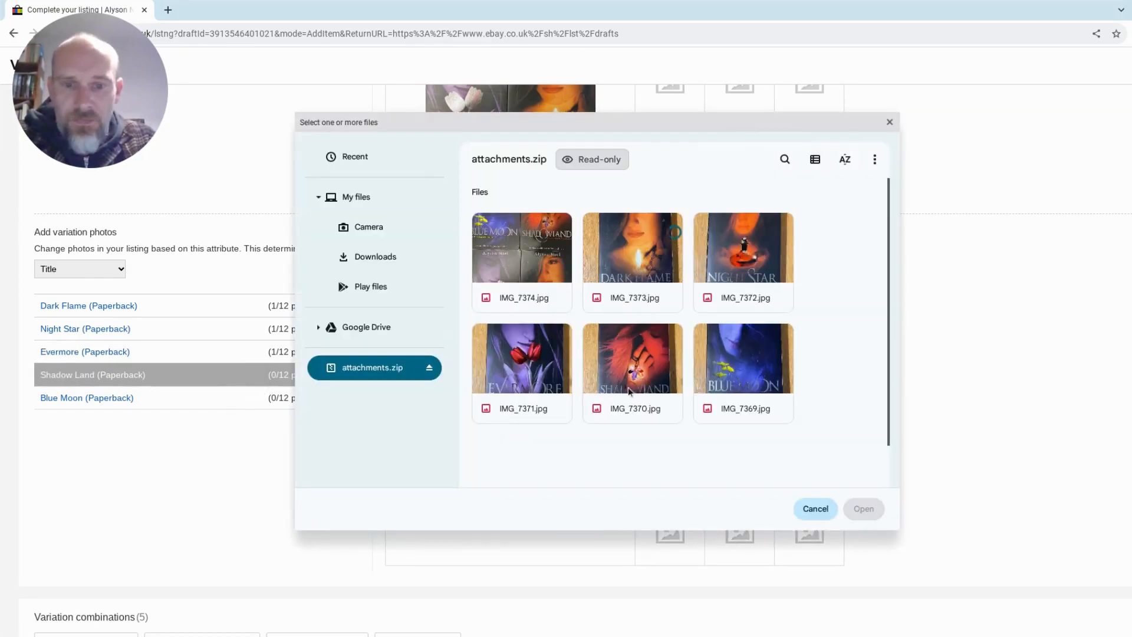
{"action": "left_click", "coordinate": [638, 375]}
{"action": "left_click", "coordinate": [863, 509]}
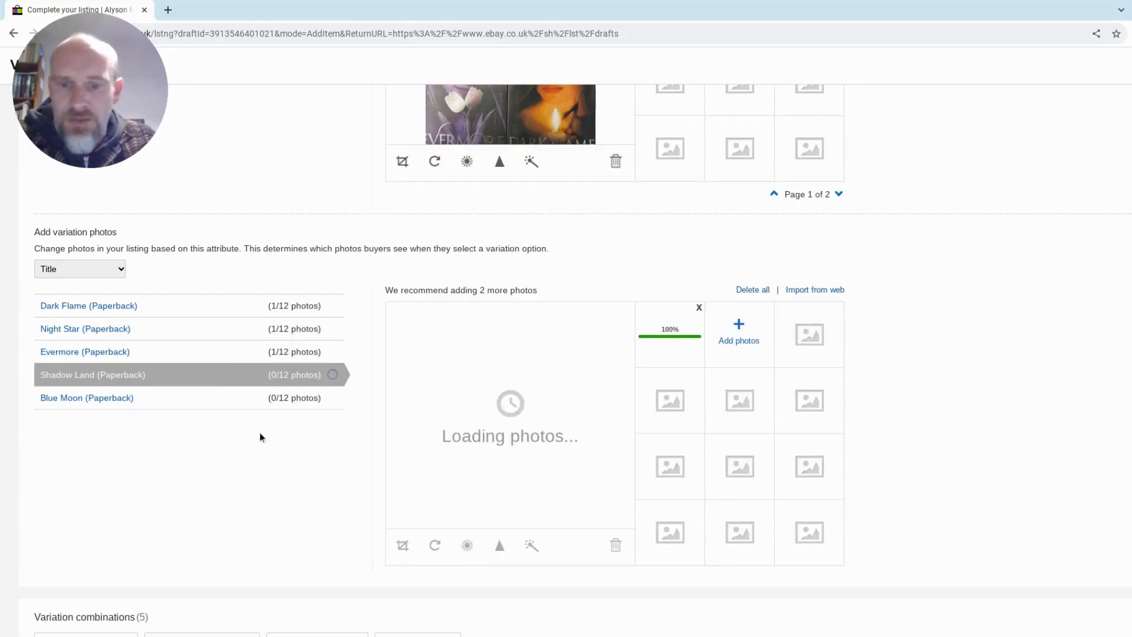
Step: Add IMG_7369.jpg as the photo for the Blue Moon (Paperback) variation and review the photos in the combinations table
{"action": "left_click", "coordinate": [221, 399]}
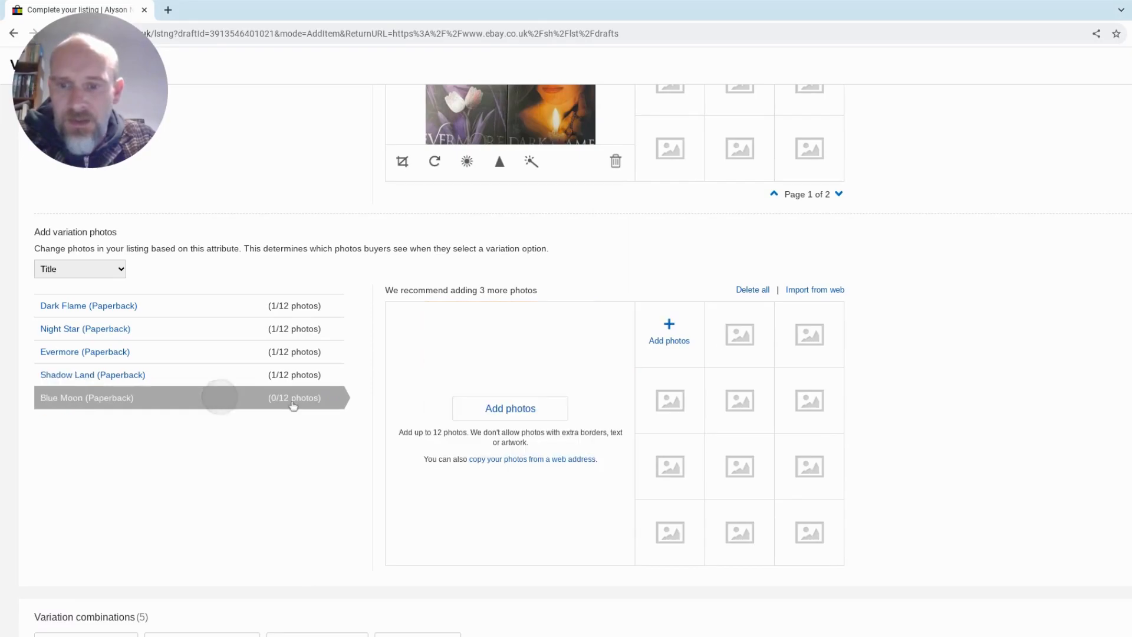
{"action": "left_click", "coordinate": [504, 409]}
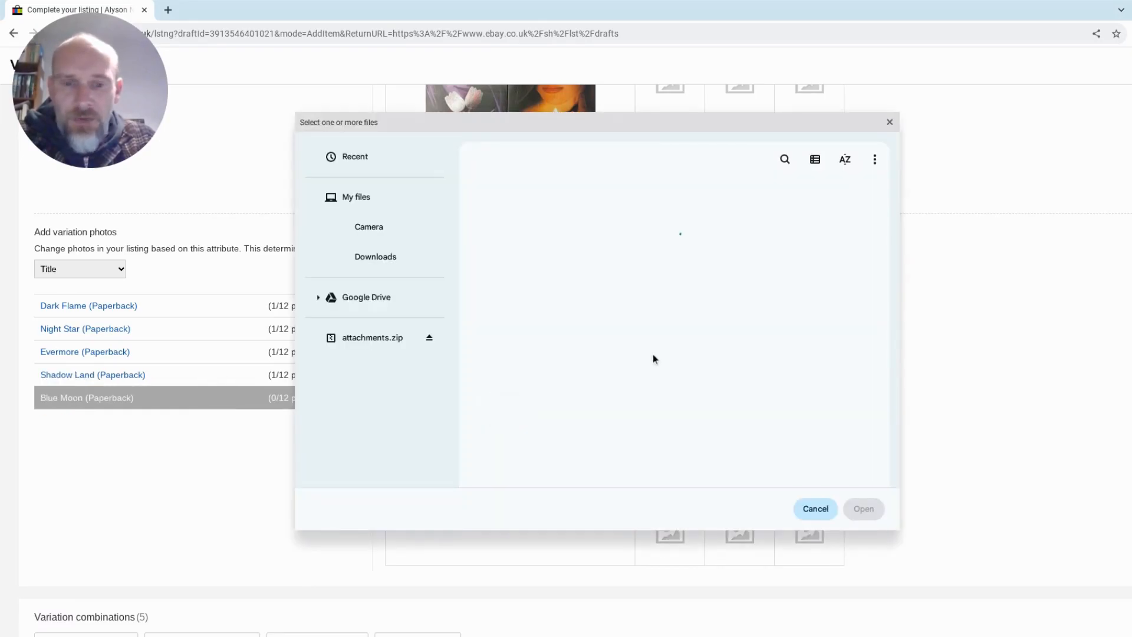
{"action": "left_click", "coordinate": [744, 366]}
{"action": "left_click", "coordinate": [863, 510]}
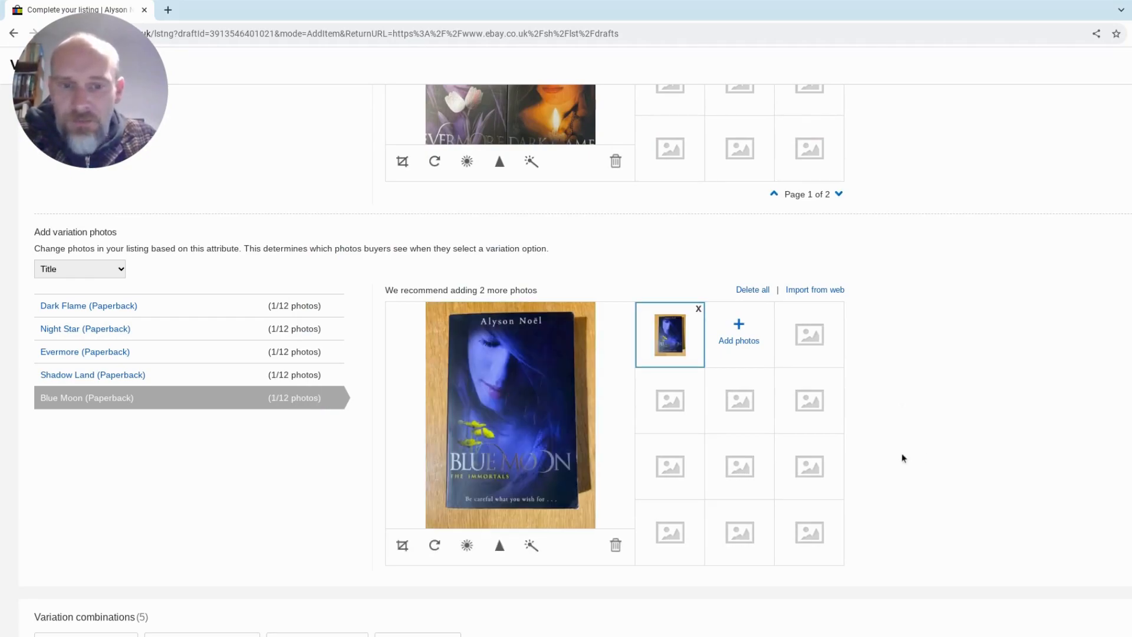
{"action": "scroll", "coordinate": [901, 452], "scroll_direction": "down", "scroll_amount": 5}
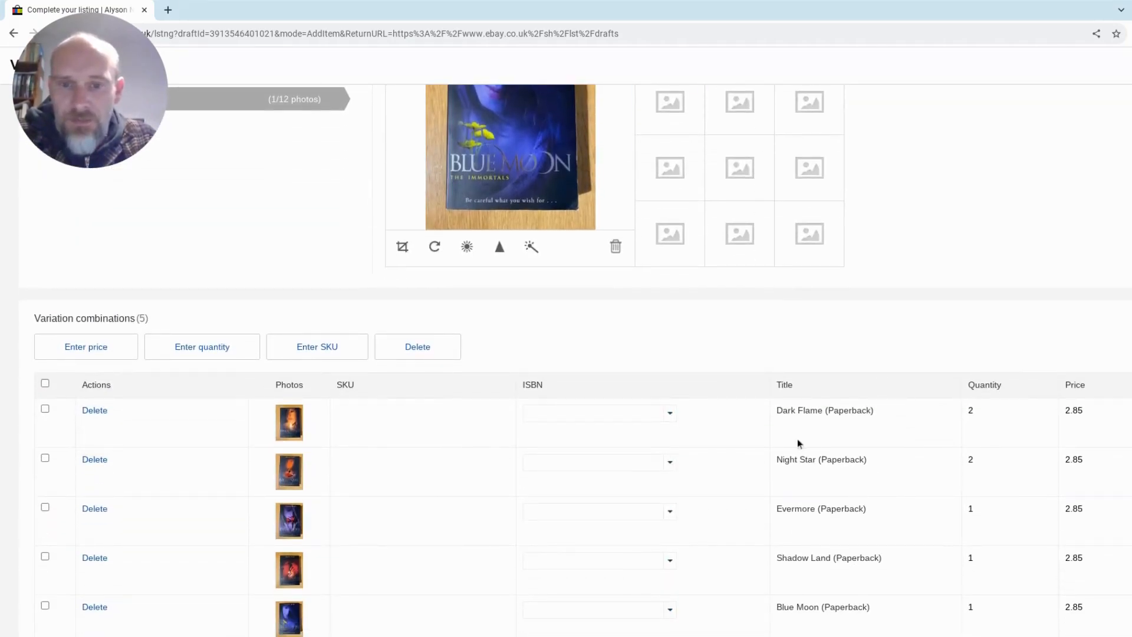
Step: Save the completed variation combinations and return to the main listing form
{"action": "scroll", "coordinate": [114, 538], "scroll_direction": "down", "scroll_amount": 1}
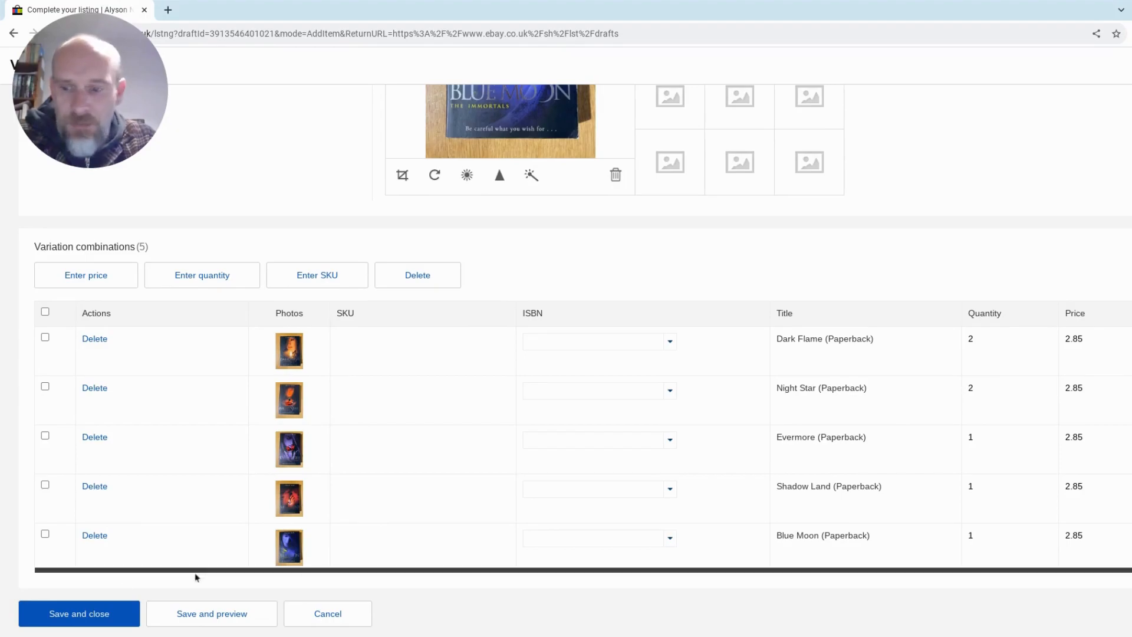
{"action": "left_click", "coordinate": [91, 619]}
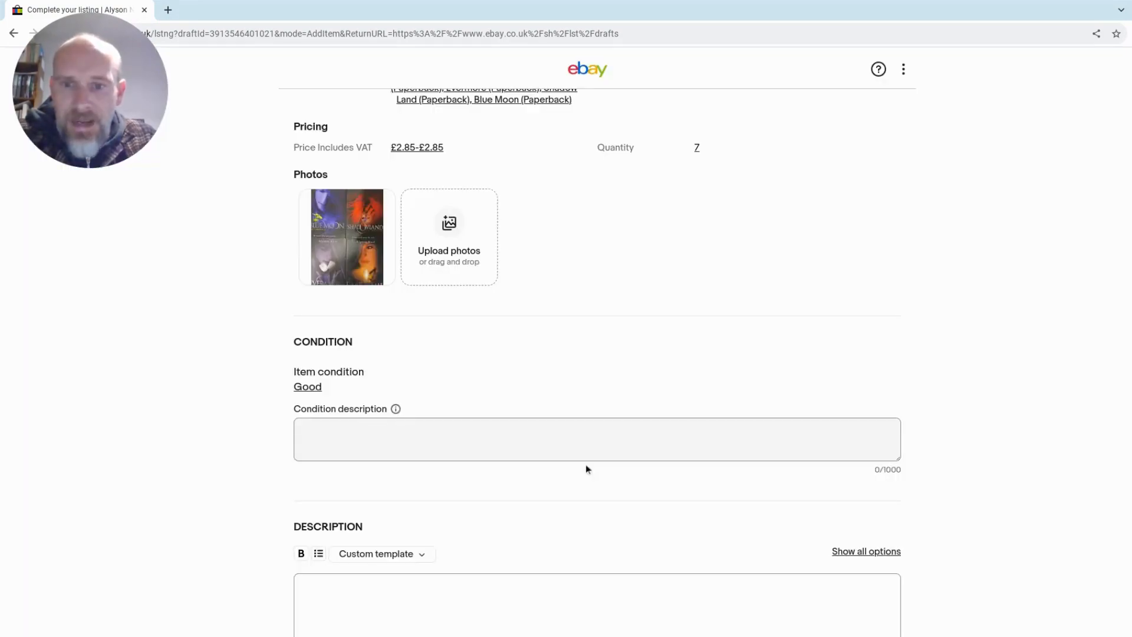
Step: Enter "Alyson Noel - Build Your Own Book Bundle" as the first line of the item description
{"action": "scroll", "coordinate": [586, 463], "scroll_direction": "down", "scroll_amount": 5}
{"action": "left_click", "coordinate": [402, 298]}
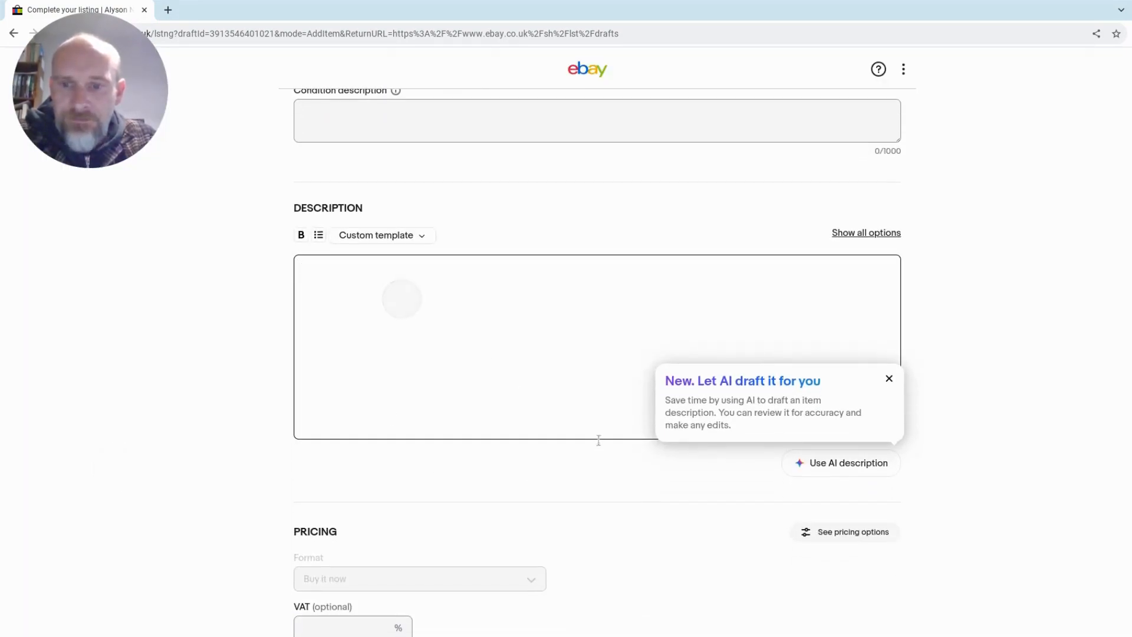
{"action": "type", "text": "Alyson No"}
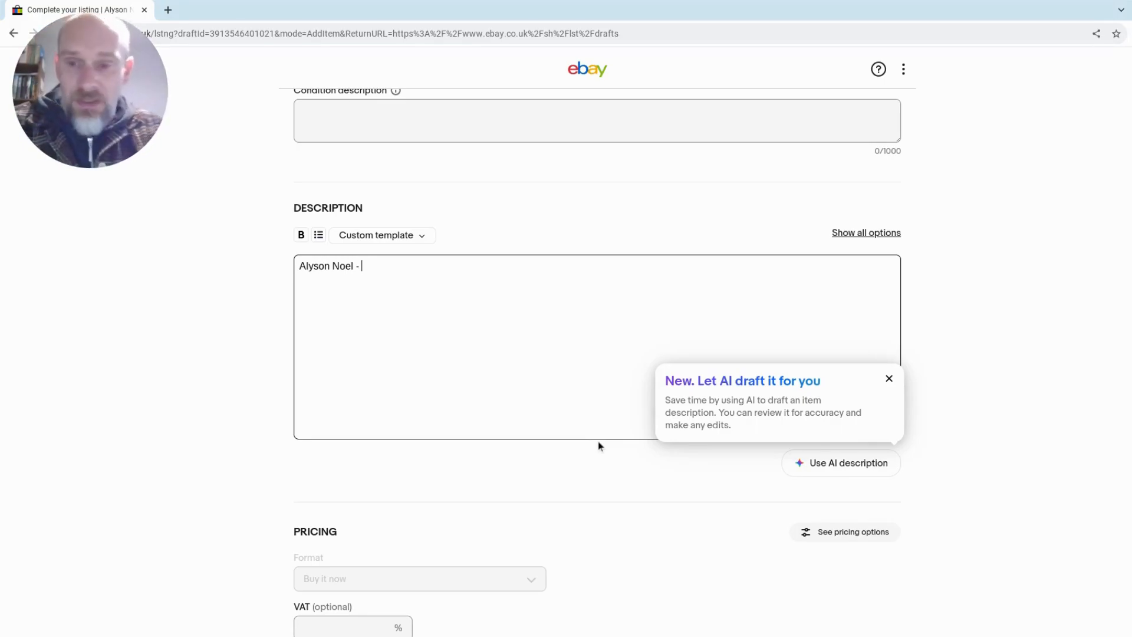
{"action": "type", "text": "el - Build Your Own Book Bundle "}
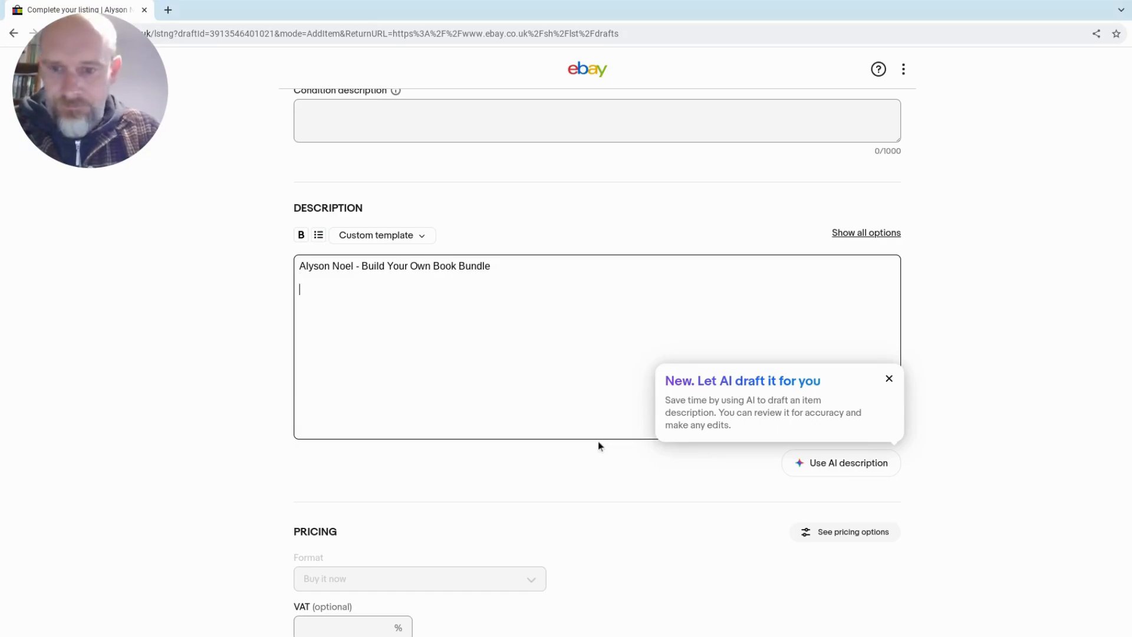
Step: Add "Mix & Match Across Our Entire Range" as the second paragraph of the description
{"action": "type", "text": "Mix & "}
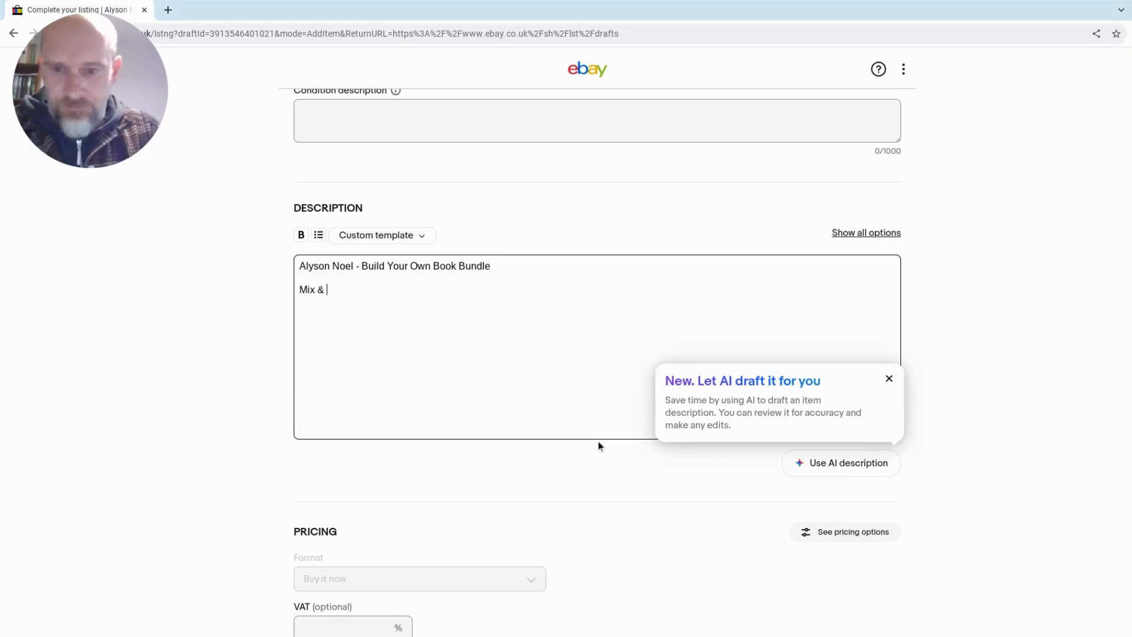
{"action": "type", "text": "Match Across Our ENt"}
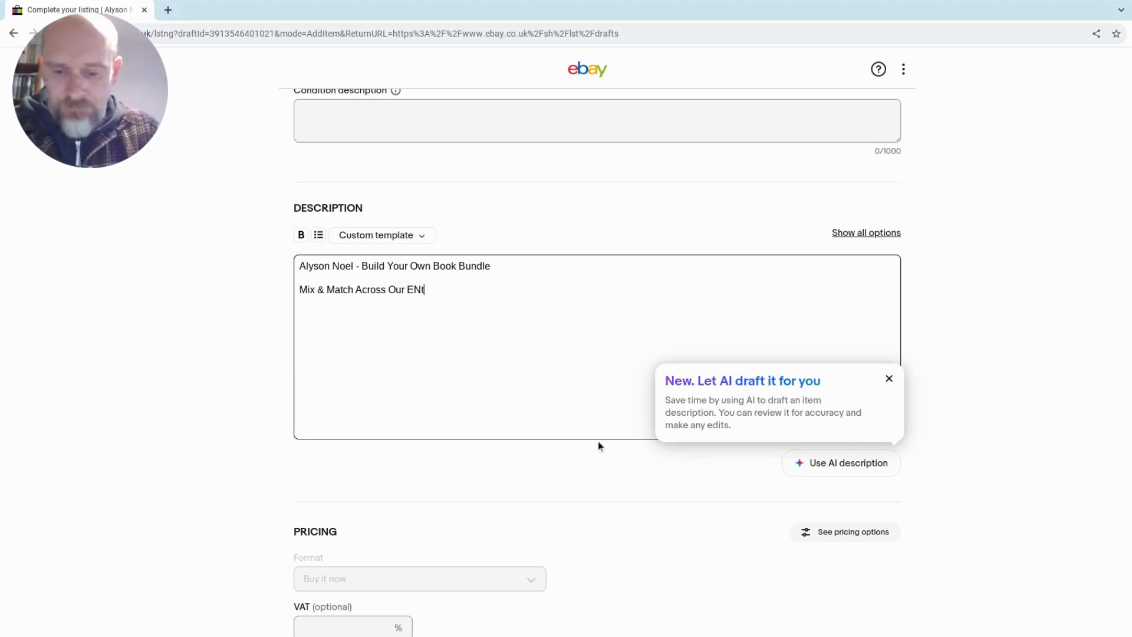
{"action": "type", "text": "ire Range"}
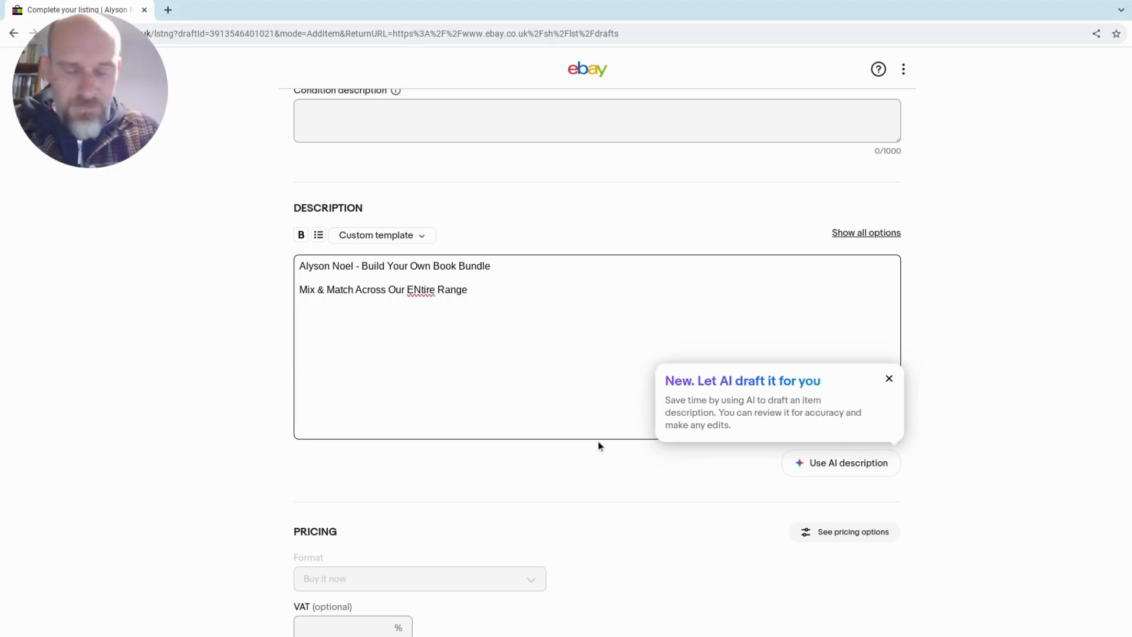
{"action": "left_click", "coordinate": [422, 289]}
{"action": "key", "text": "BackSpace"}
{"action": "type", "text": "n"}
Step: Add "Buy 2 Get 1 Free" as the description's third paragraph and dismiss the AI description tip
{"action": "left_click", "coordinate": [476, 289]}
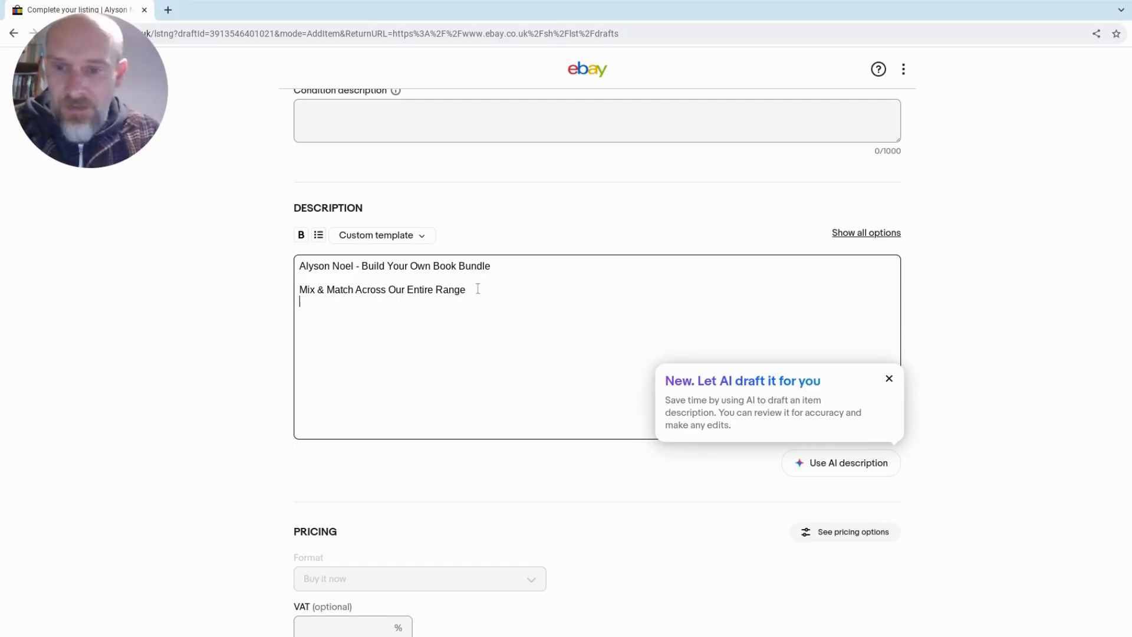
{"action": "key", "text": "Return"}
{"action": "type", "text": "Buy"}
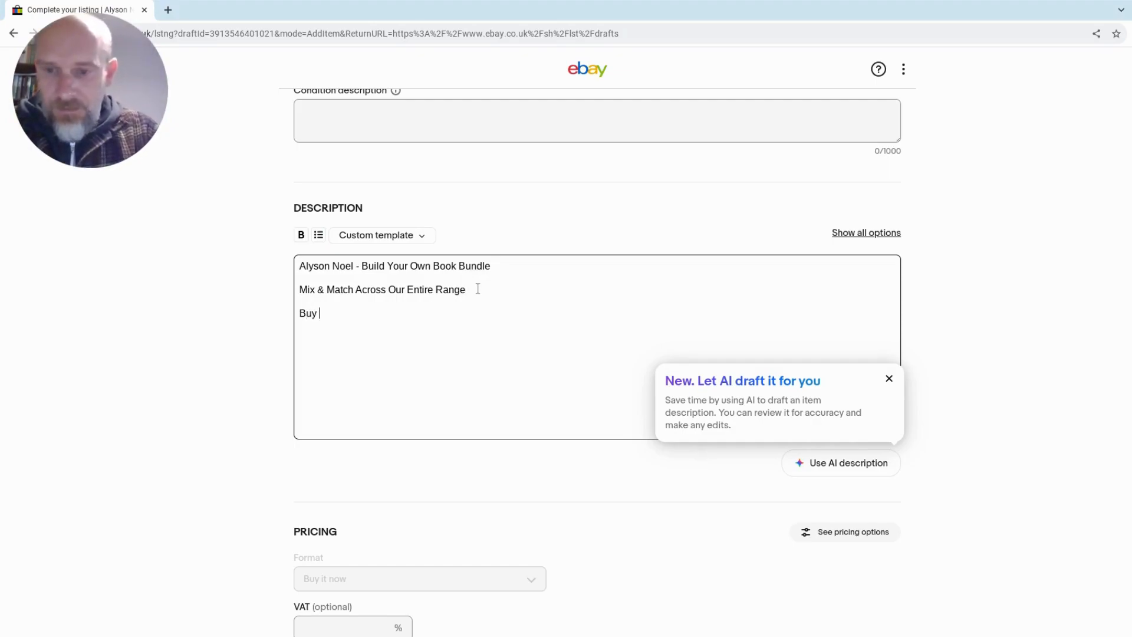
{"action": "type", "text": " 2 Get 1 Free"}
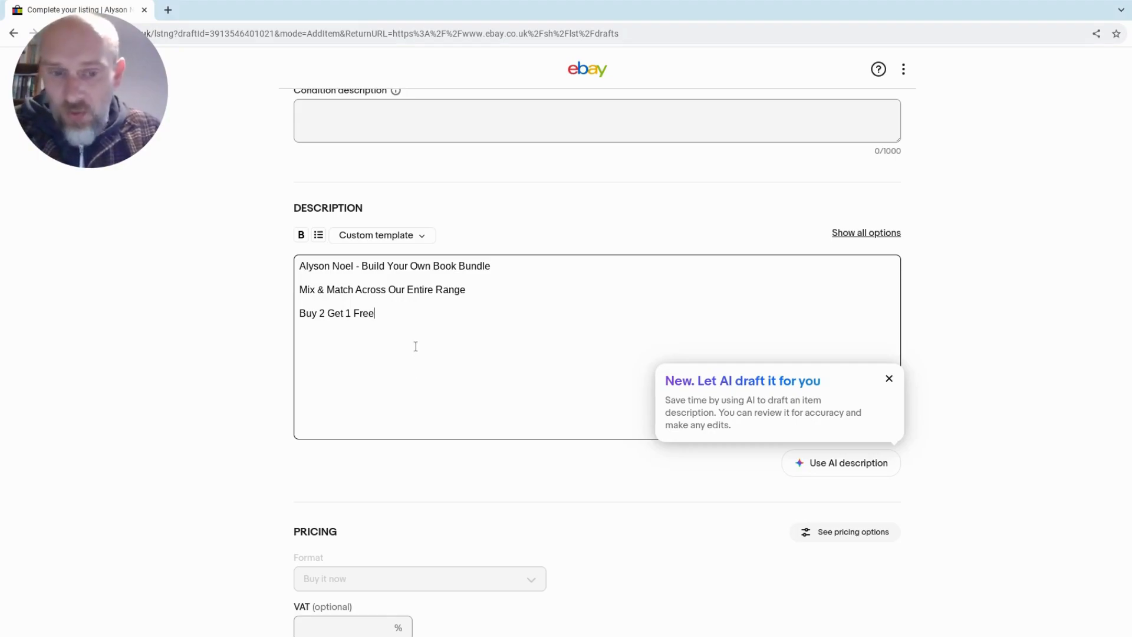
{"action": "left_click", "coordinate": [235, 369]}
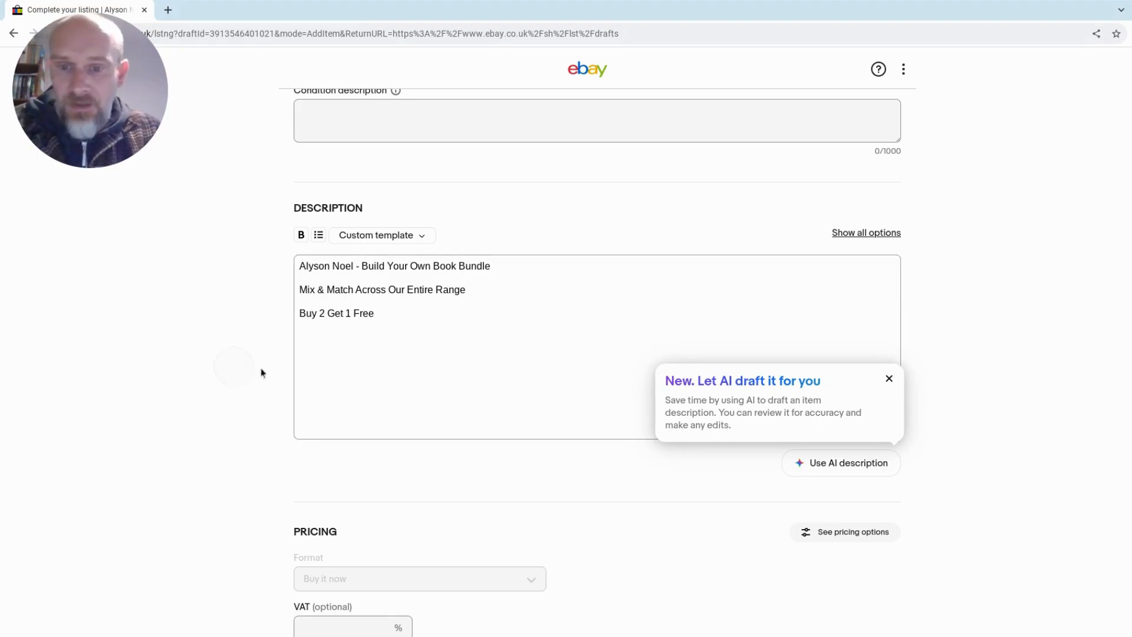
{"action": "left_click", "coordinate": [888, 378]}
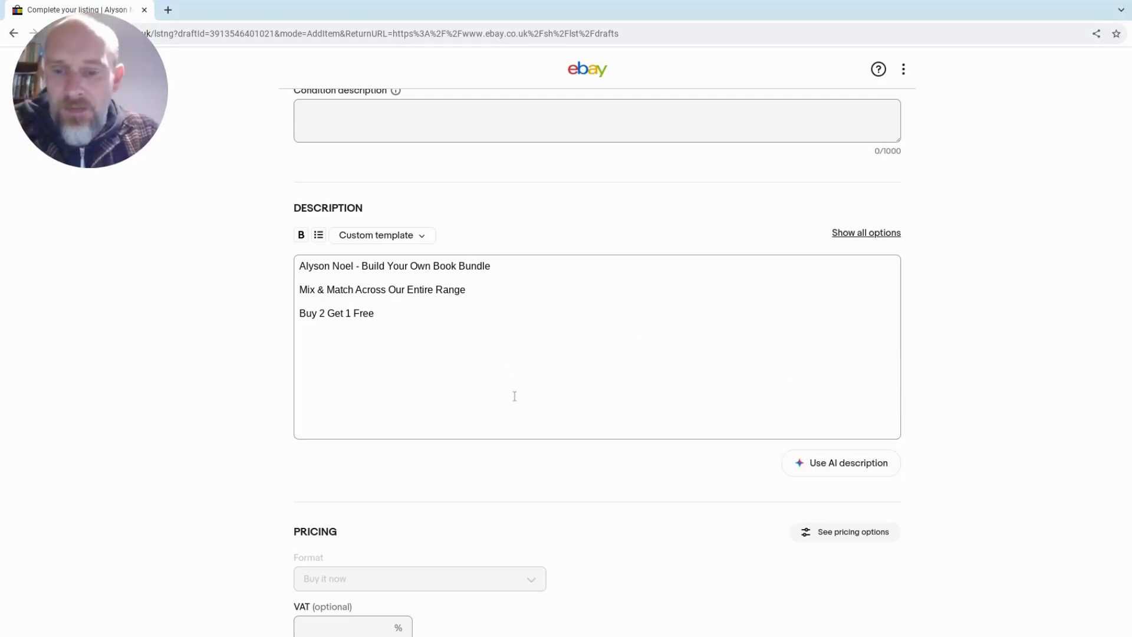
Step: Set the VAT rate in the listing's pricing section to 0%
{"action": "scroll", "coordinate": [515, 396], "scroll_direction": "down", "scroll_amount": 2}
{"action": "left_click", "coordinate": [371, 519]}
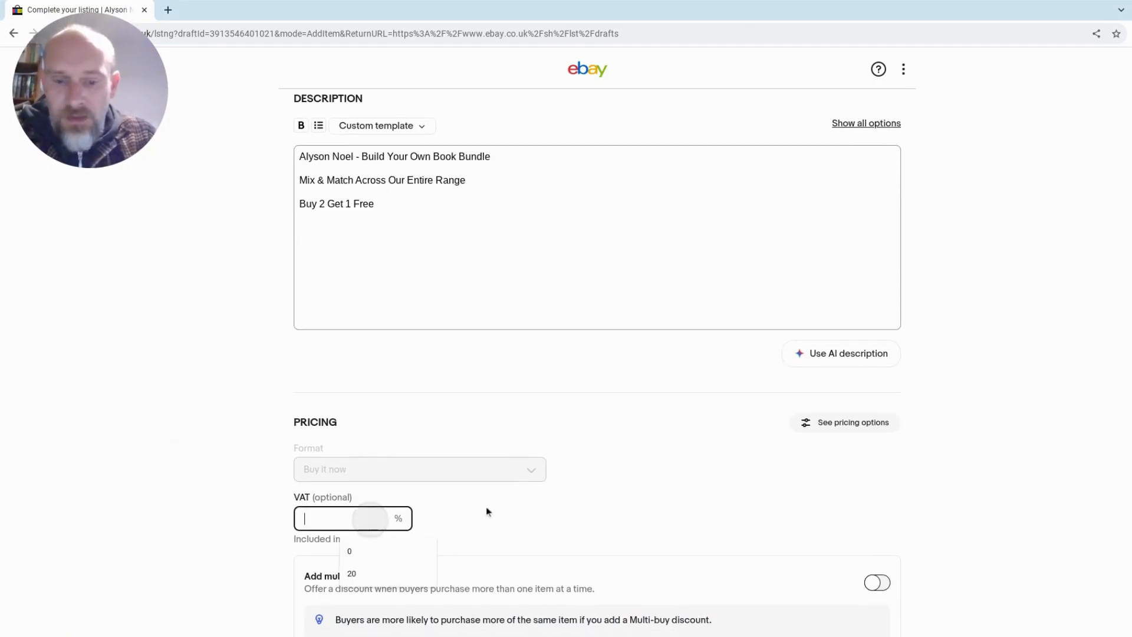
{"action": "type", "text": "0"}
{"action": "left_click", "coordinate": [678, 470]}
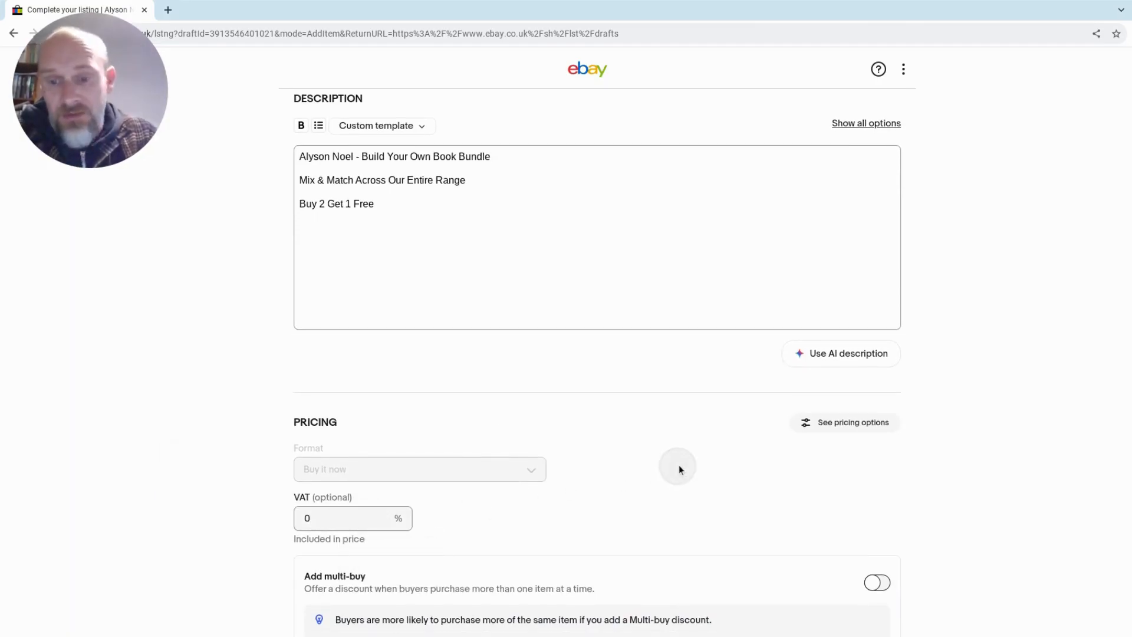
Step: Review the postage, returns, promotion, payment and fee sections, plus the variations, item specifics, category and title of the listing
{"action": "scroll", "coordinate": [677, 466], "scroll_direction": "down", "scroll_amount": 6}
{"action": "scroll", "coordinate": [670, 515], "scroll_direction": "down", "scroll_amount": 2}
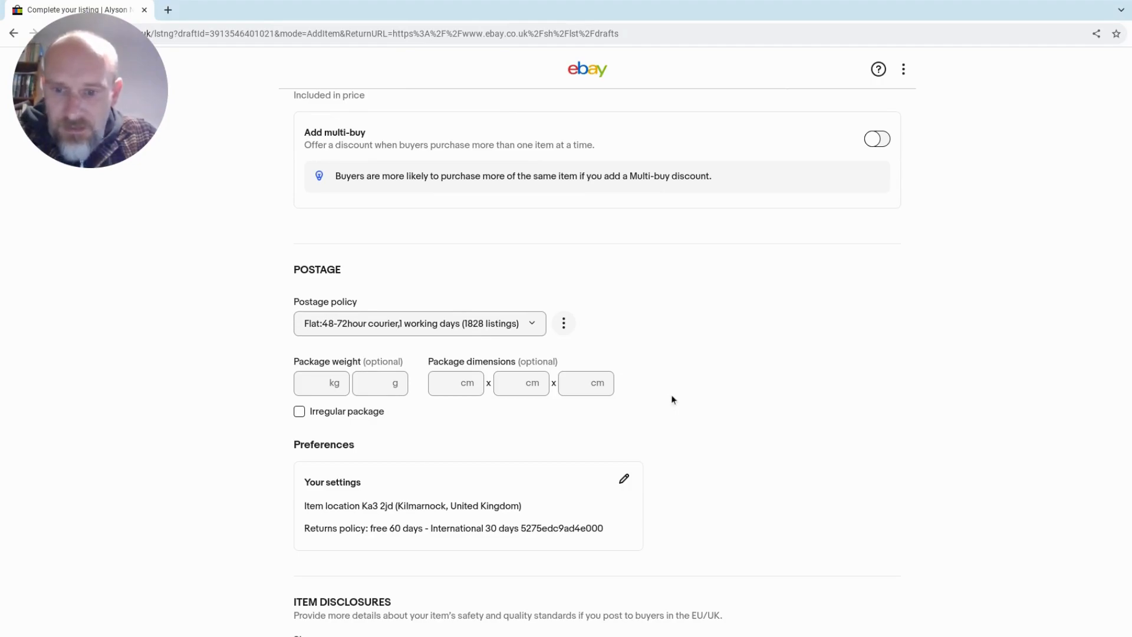
{"action": "scroll", "coordinate": [672, 399], "scroll_direction": "down", "scroll_amount": 4}
{"action": "scroll", "coordinate": [675, 411], "scroll_direction": "up", "scroll_amount": 3}
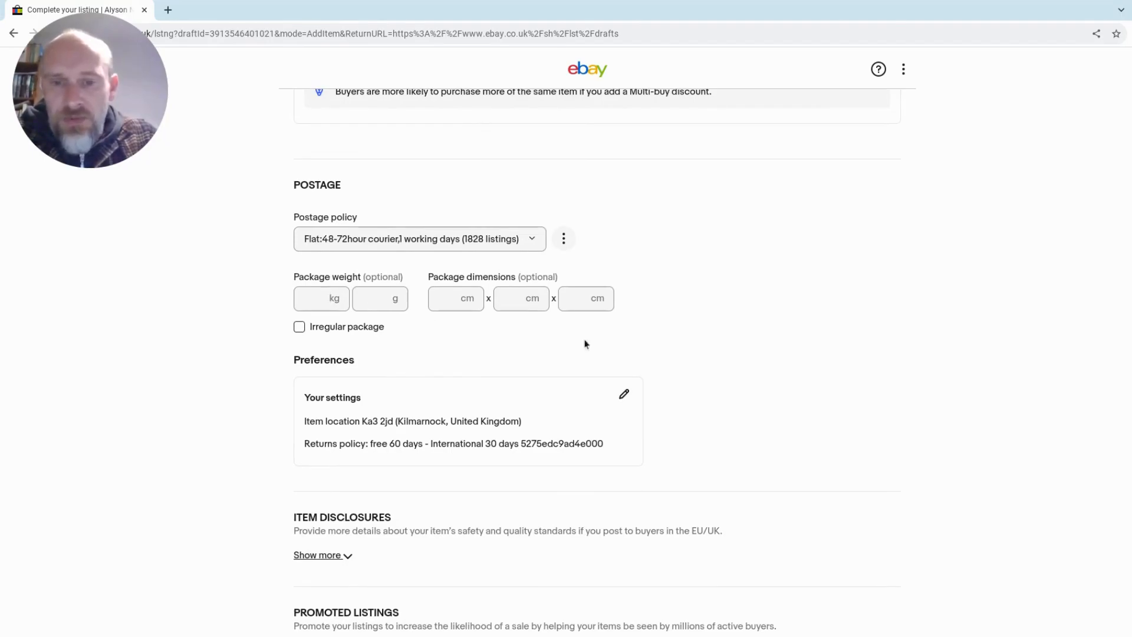
{"action": "scroll", "coordinate": [775, 387], "scroll_direction": "down", "scroll_amount": 4}
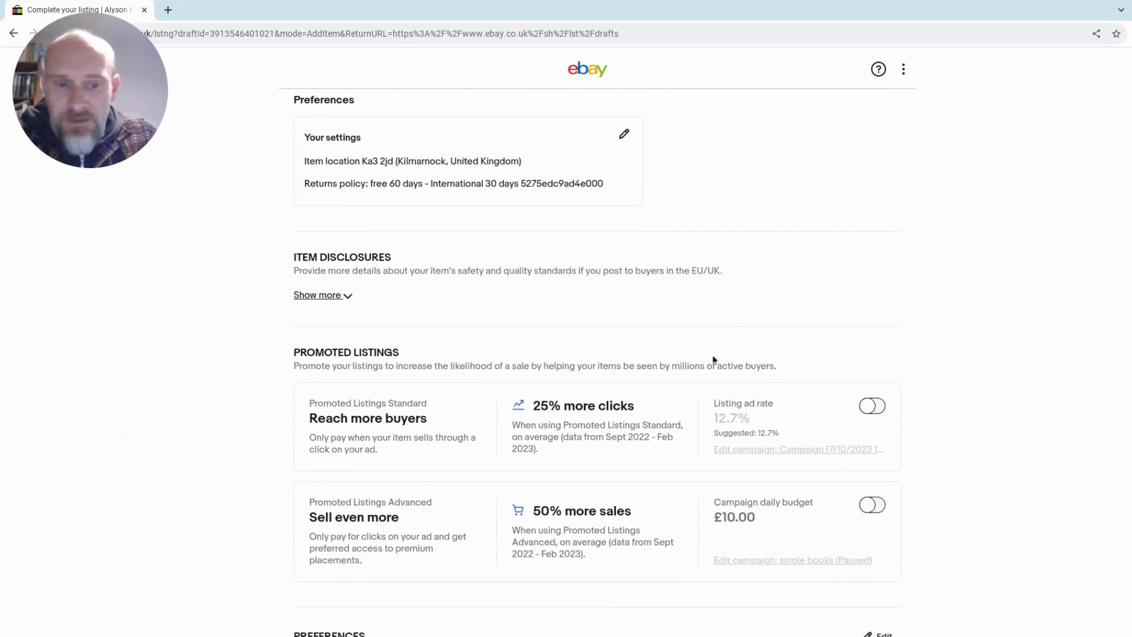
{"action": "scroll", "coordinate": [798, 334], "scroll_direction": "down", "scroll_amount": 2}
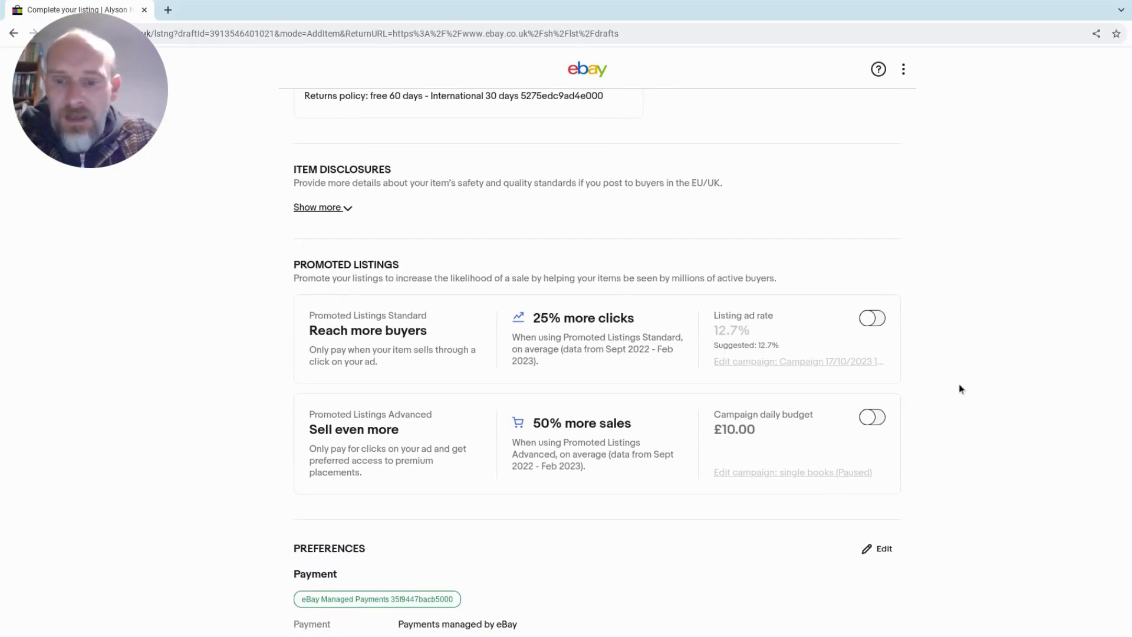
{"action": "scroll", "coordinate": [951, 408], "scroll_direction": "down", "scroll_amount": 4}
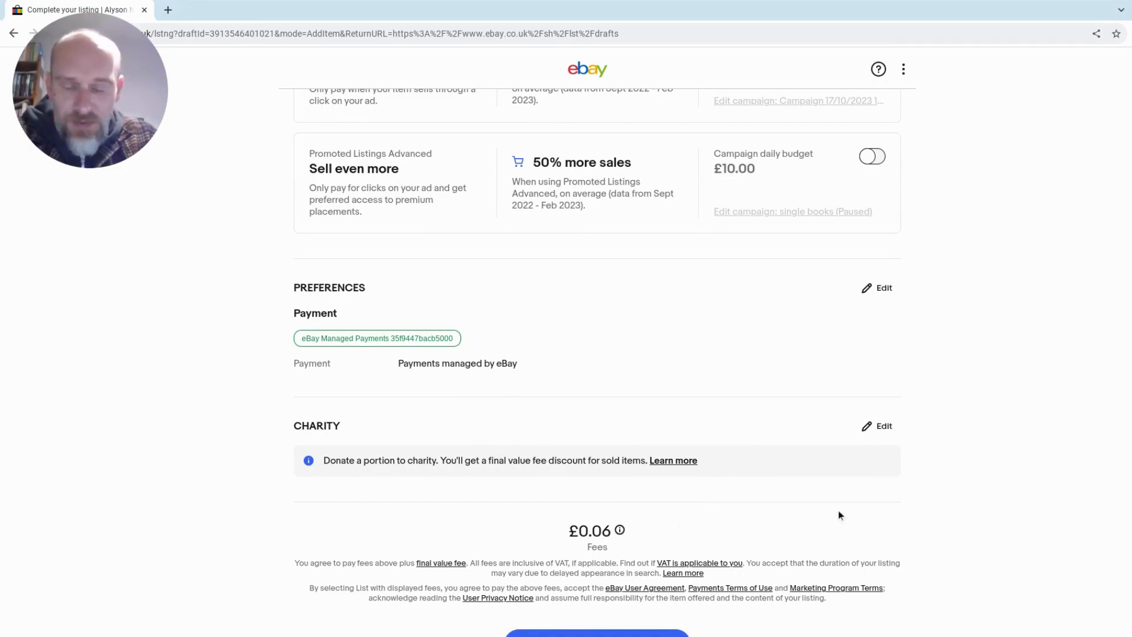
{"action": "scroll", "coordinate": [867, 531], "scroll_direction": "down", "scroll_amount": 3}
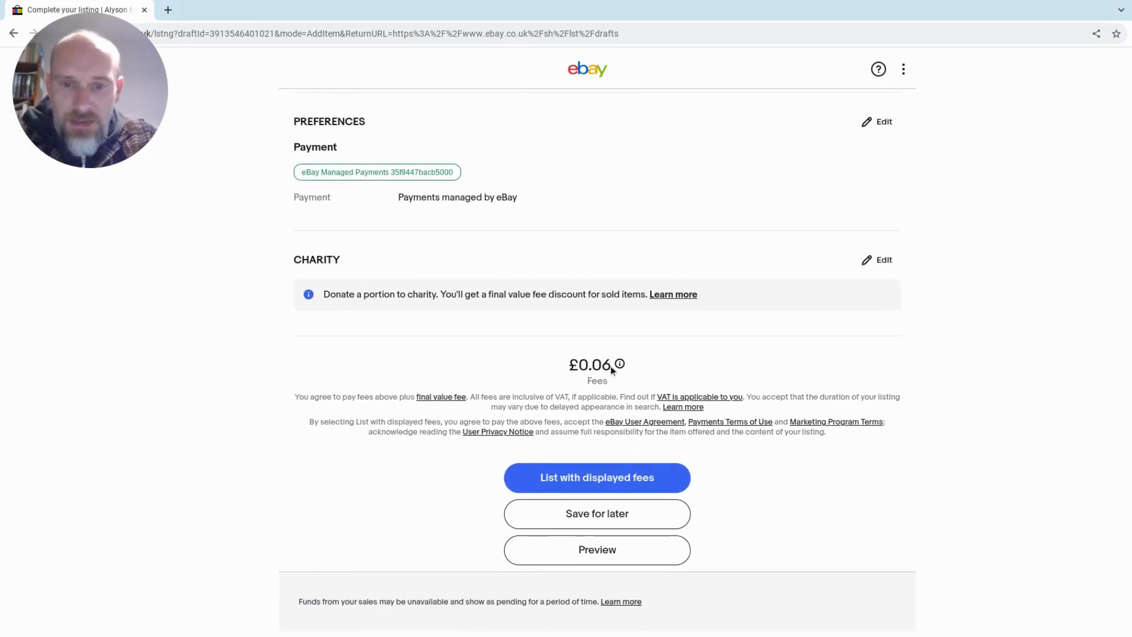
{"action": "scroll", "coordinate": [612, 368], "scroll_direction": "up", "scroll_amount": 14}
{"action": "scroll", "coordinate": [754, 407], "scroll_direction": "up", "scroll_amount": 15}
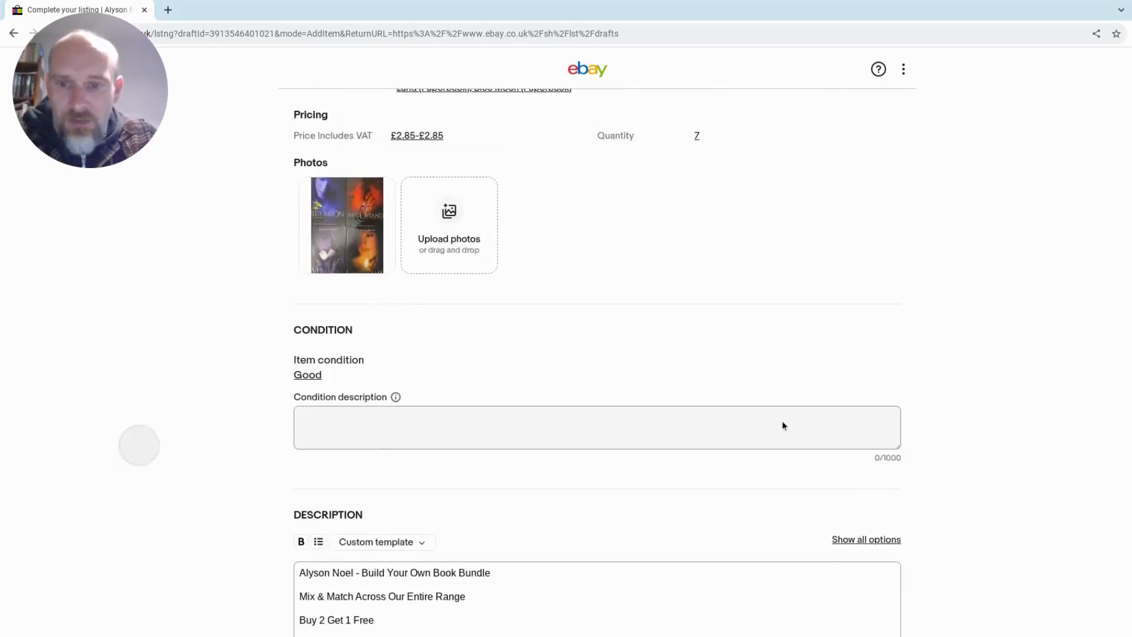
{"action": "scroll", "coordinate": [784, 424], "scroll_direction": "up", "scroll_amount": 11}
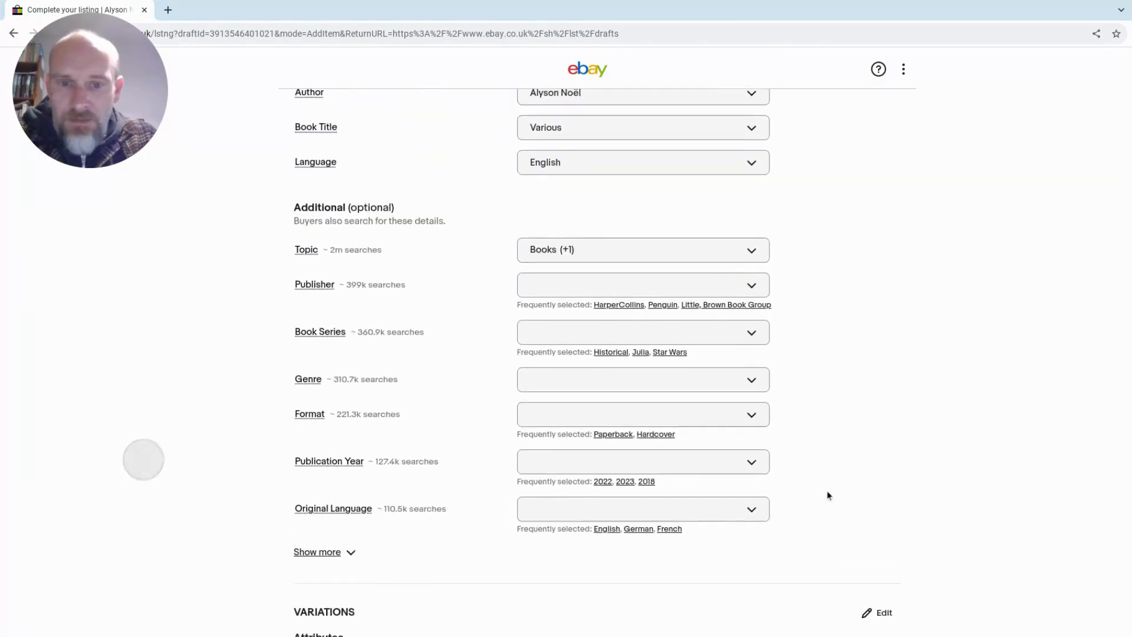
{"action": "scroll", "coordinate": [827, 495], "scroll_direction": "up", "scroll_amount": 6}
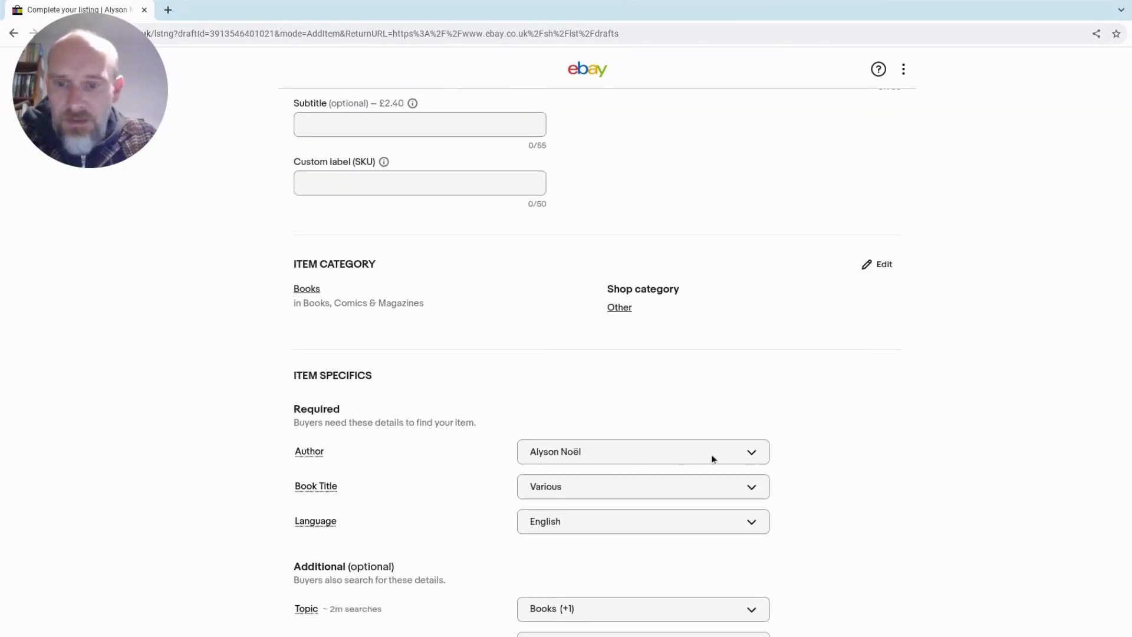
{"action": "scroll", "coordinate": [711, 458], "scroll_direction": "up", "scroll_amount": 4}
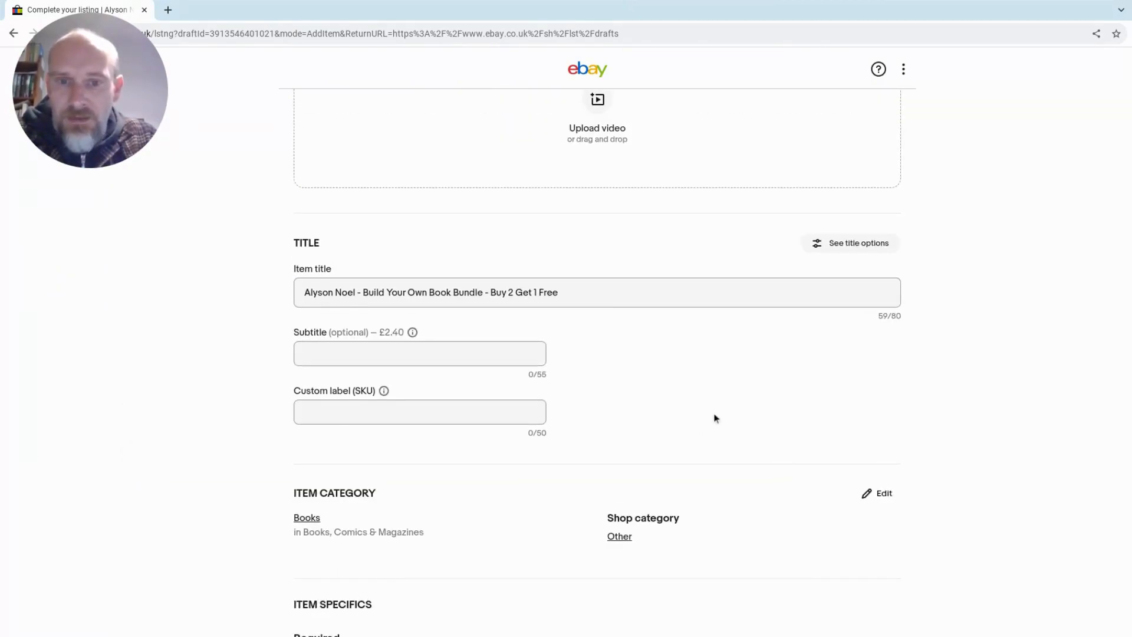
Step: Publish the book bundle listing with the displayed fees
{"action": "scroll", "coordinate": [716, 419], "scroll_direction": "down", "scroll_amount": 20}
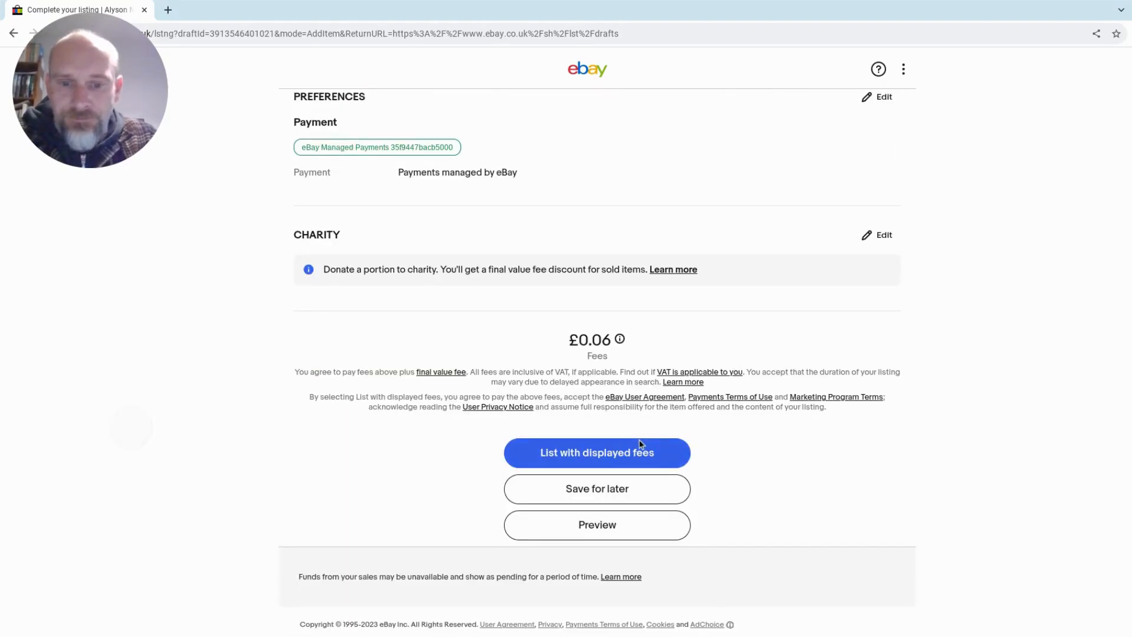
{"action": "left_click", "coordinate": [622, 461]}
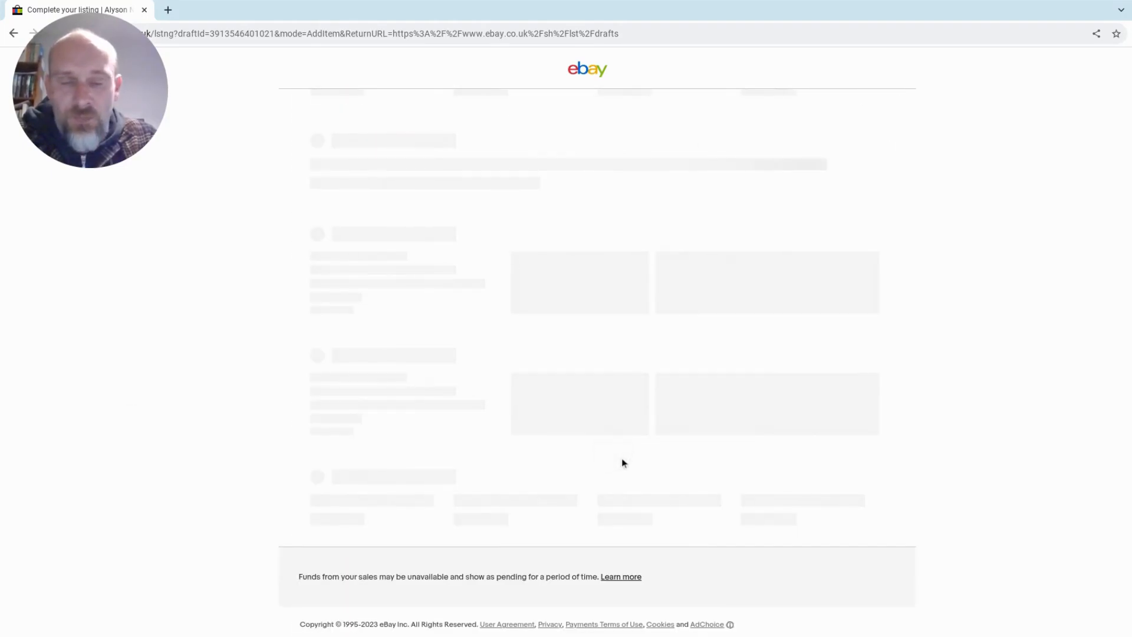